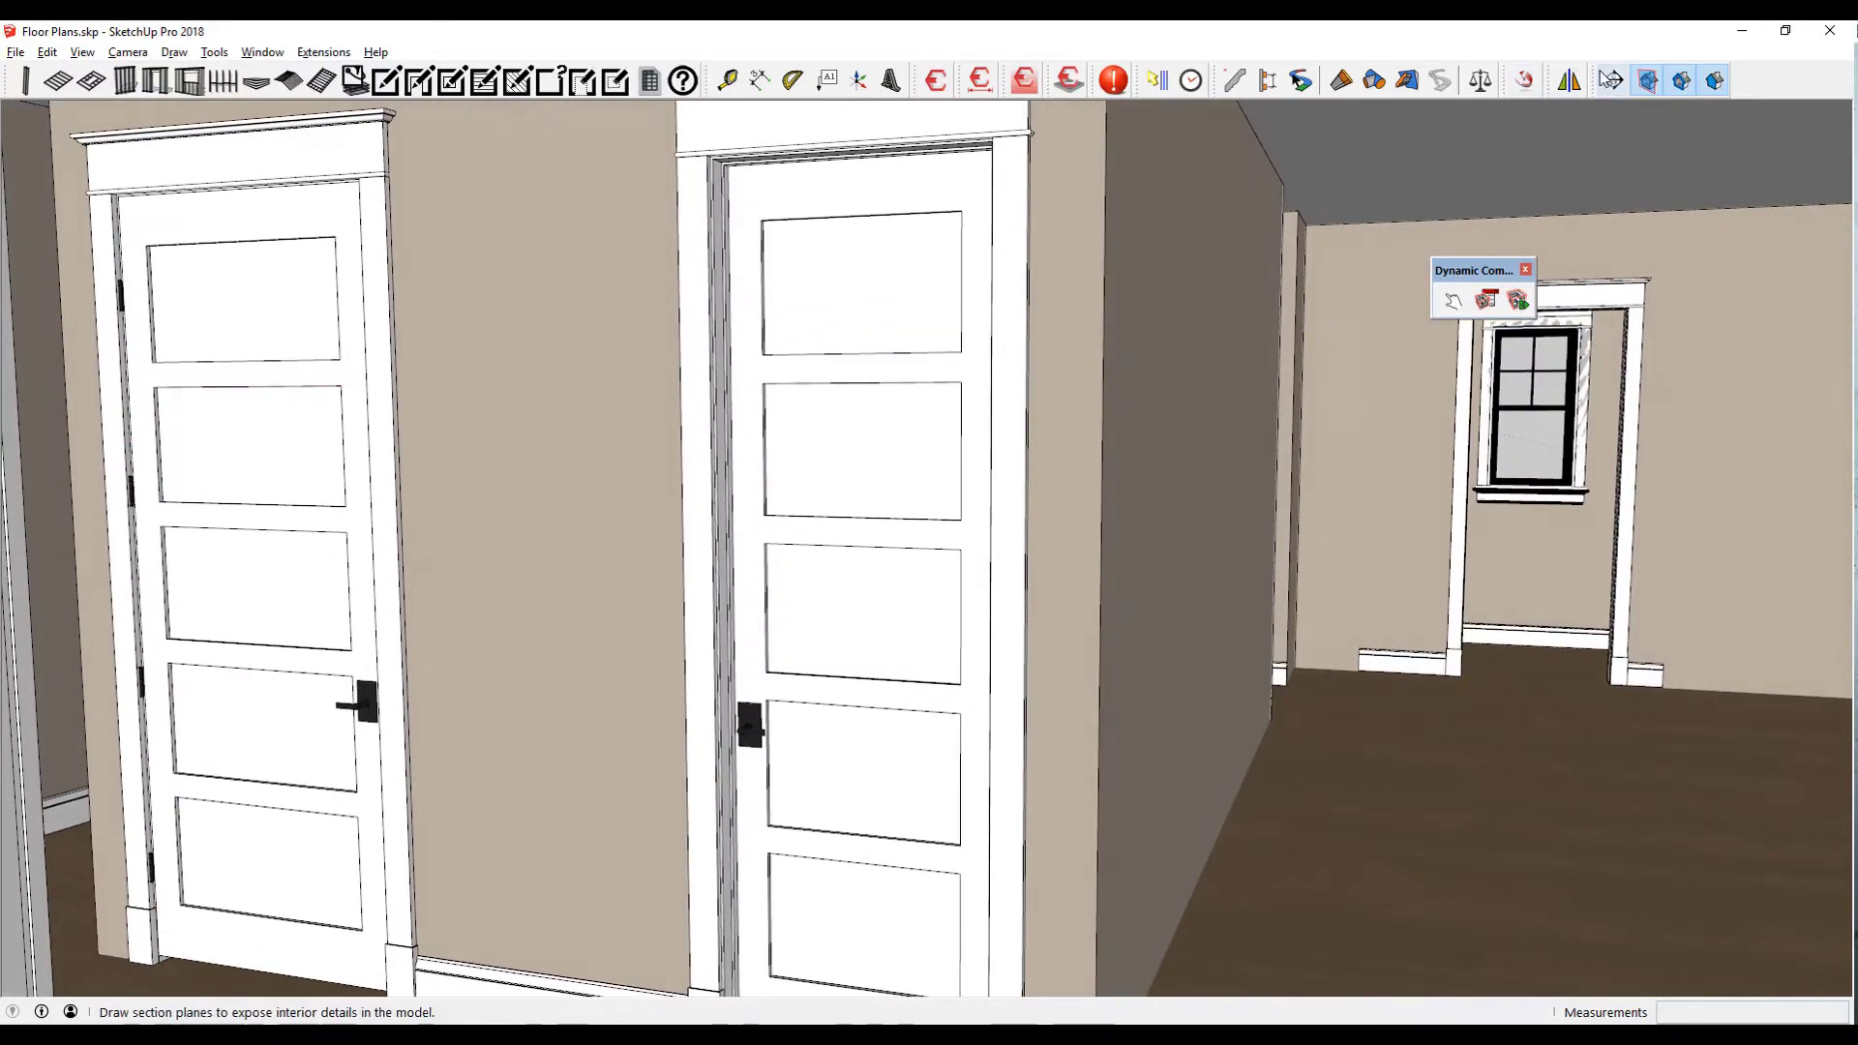
# - Test opening and closing the nearest hinged five-panel door with the dynamic component Interact tool
pyautogui.moveTo(1457, 270); pyautogui.dragTo(1431, 215)
pyautogui.click(1428, 246)
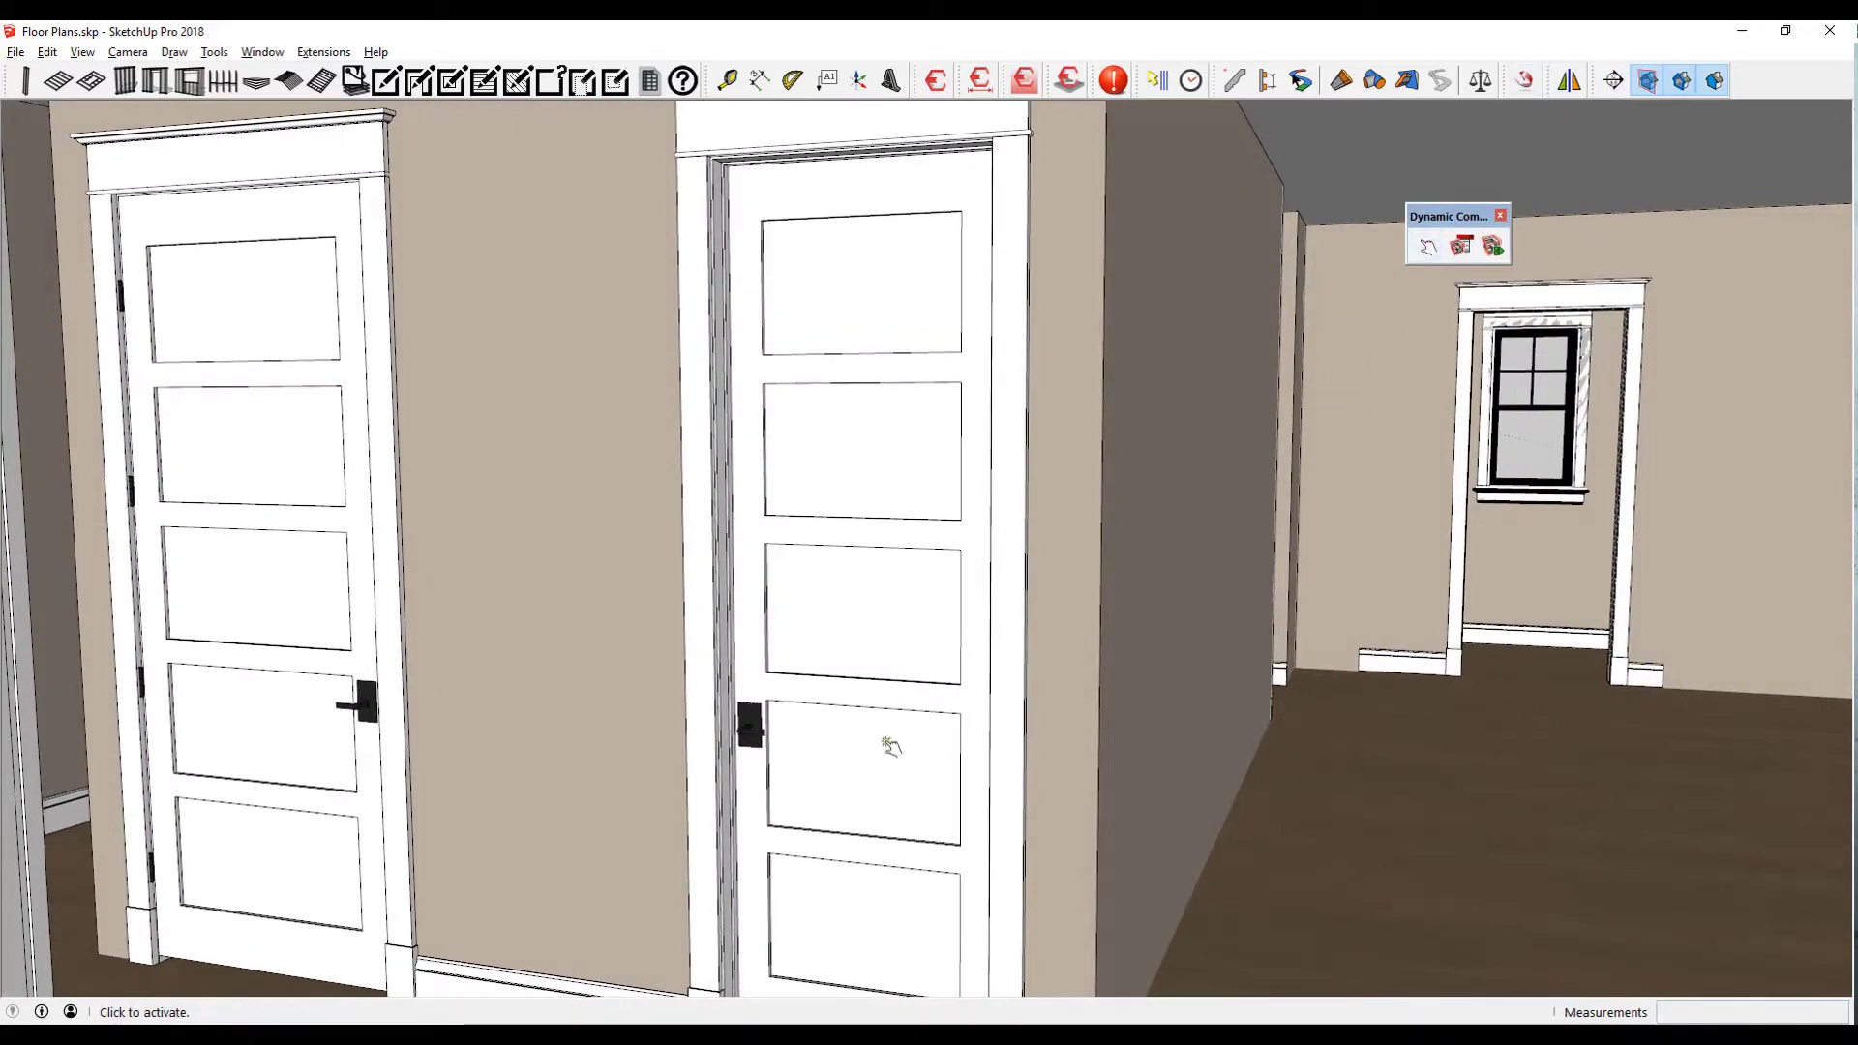
pyautogui.click(916, 742)
pyautogui.scroll(5, 922, 743)
pyautogui.scroll(2, 926, 745)
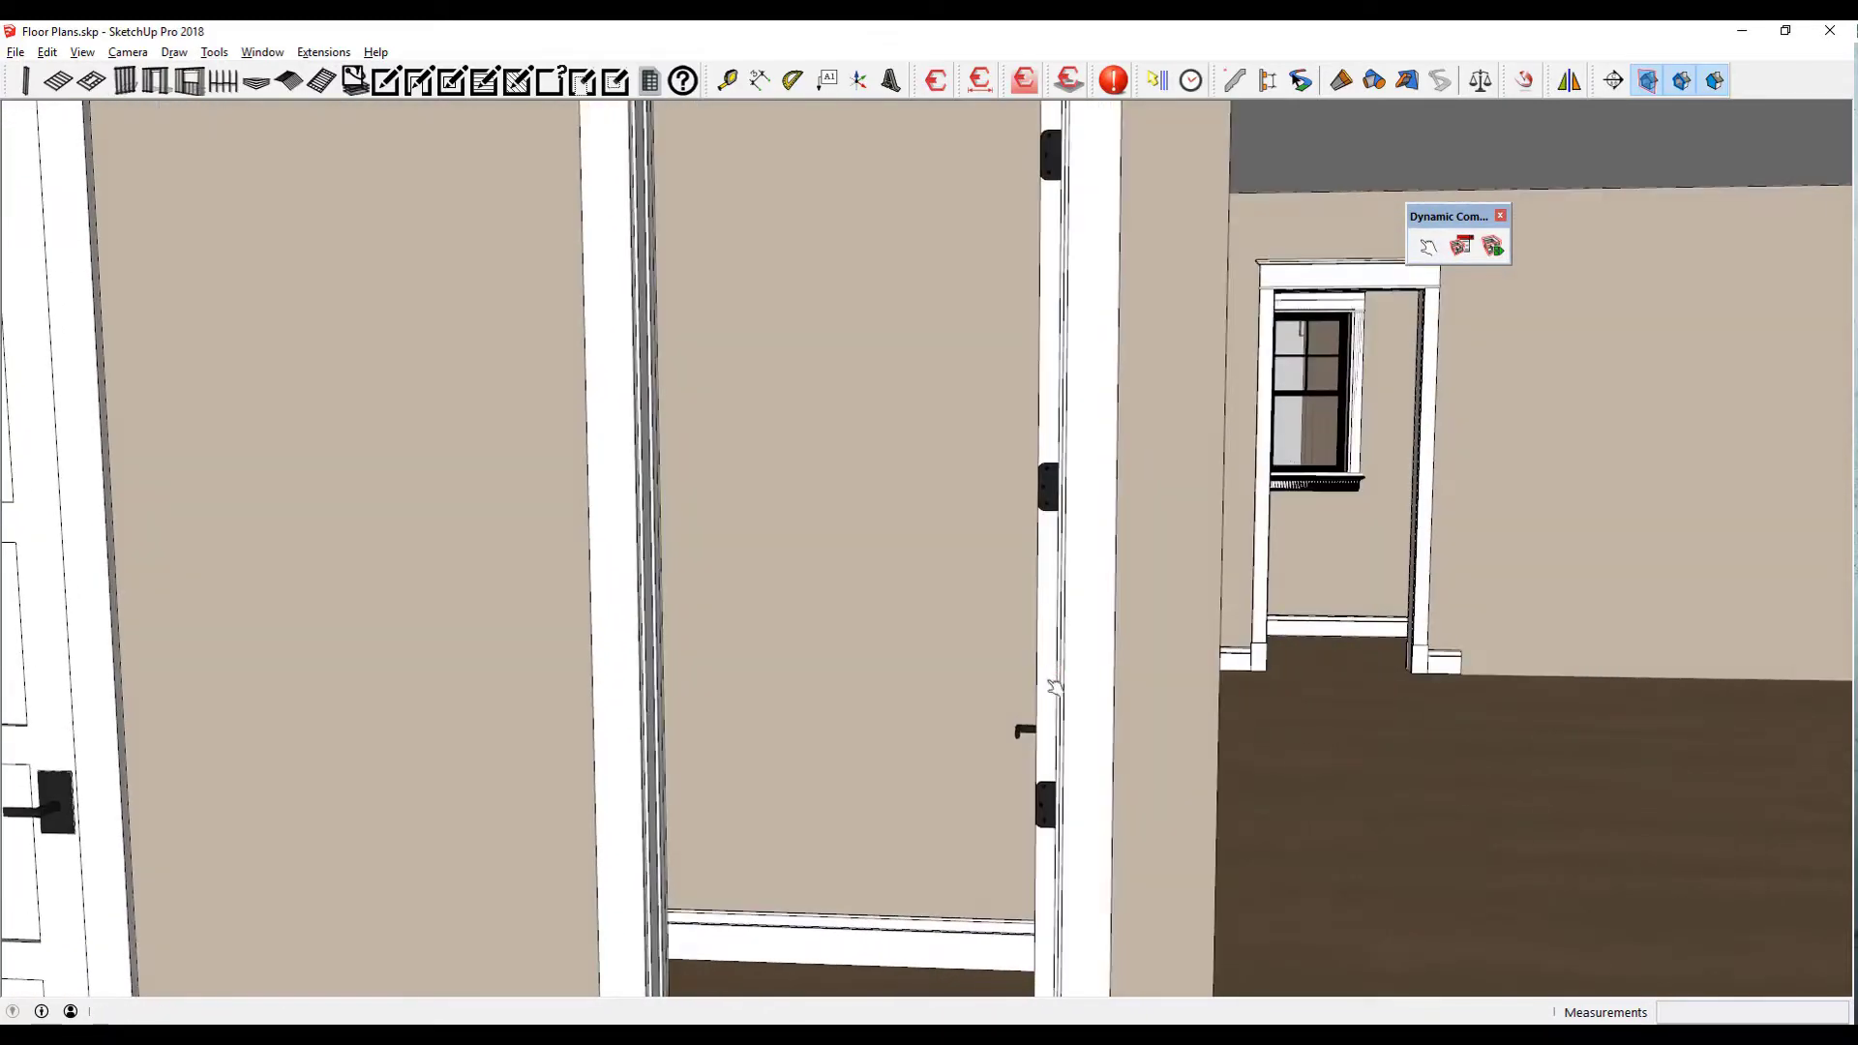
pyautogui.click(1053, 687)
# - Test opening and closing the hinged door at the end of the hallway with the Interact tool
pyautogui.moveTo(1025, 714); pyautogui.dragTo(746, 630, button='middle')
pyautogui.click(751, 627)
pyautogui.click(743, 606)
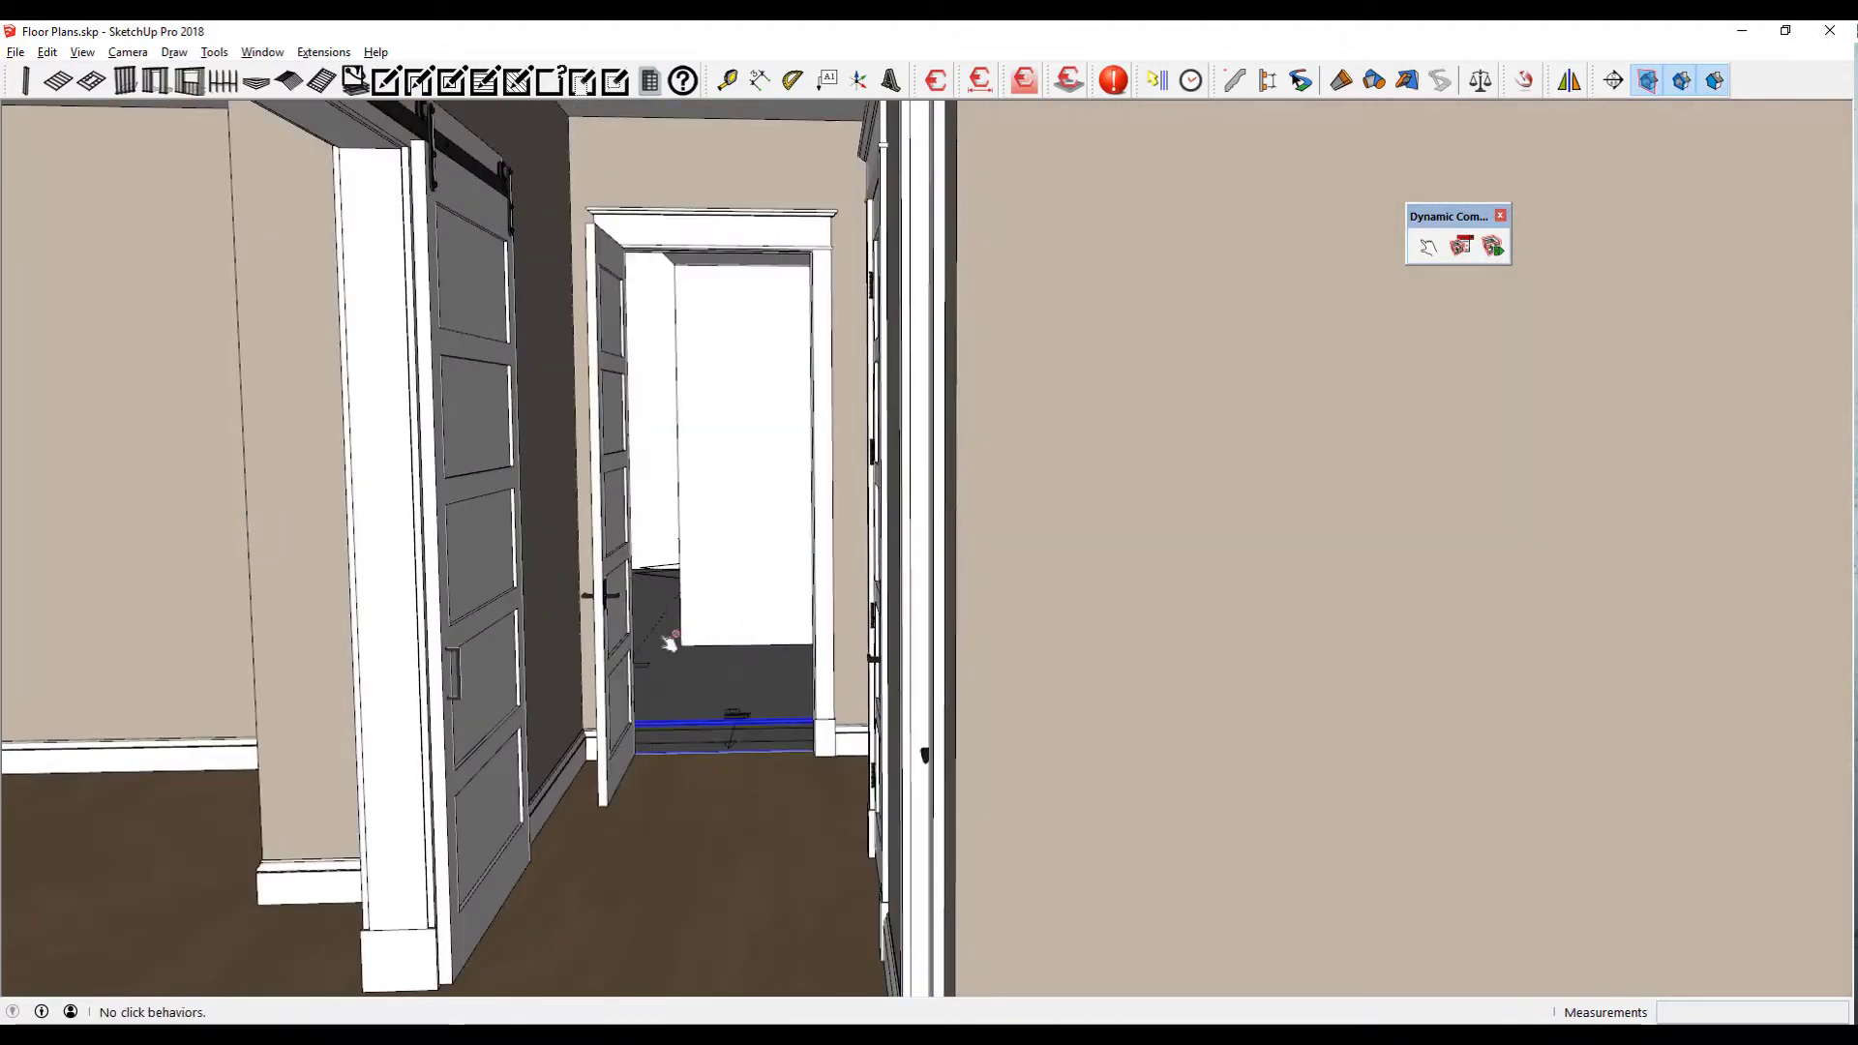
pyautogui.click(627, 662)
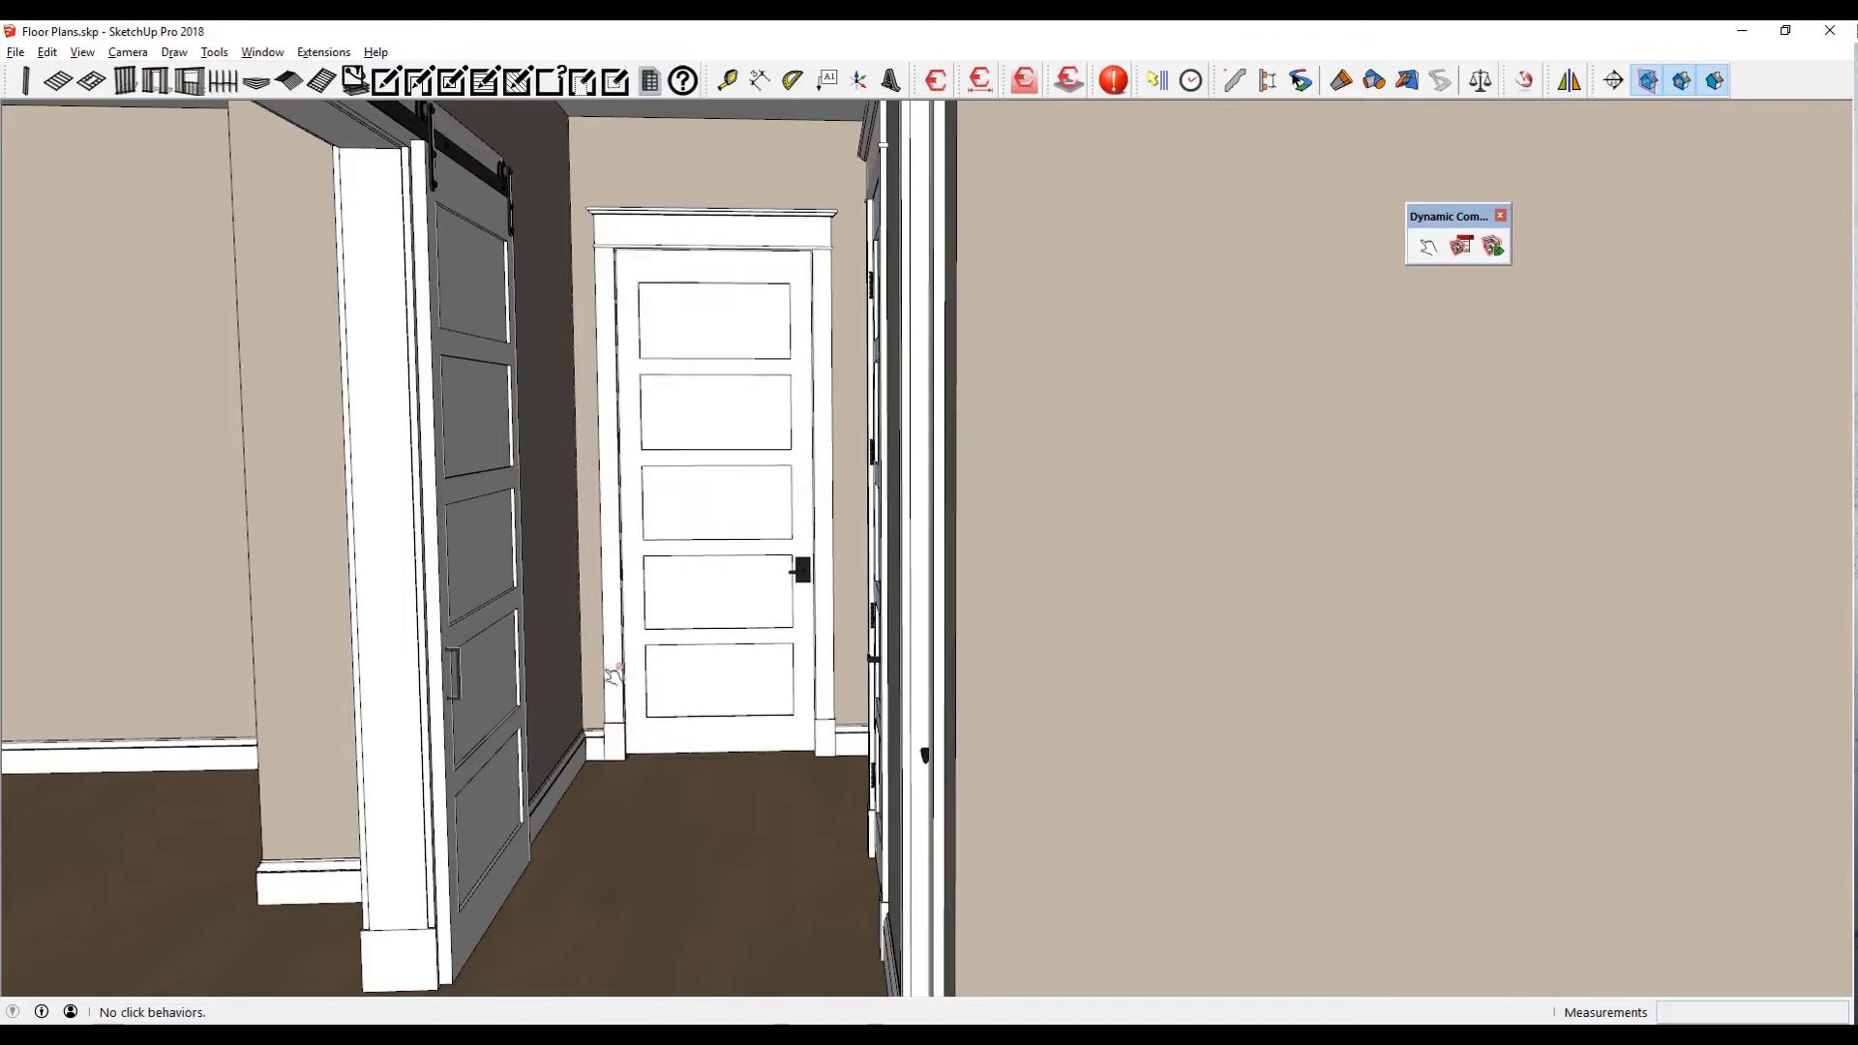
pyautogui.moveTo(627, 662); pyautogui.dragTo(612, 673, button='middle')
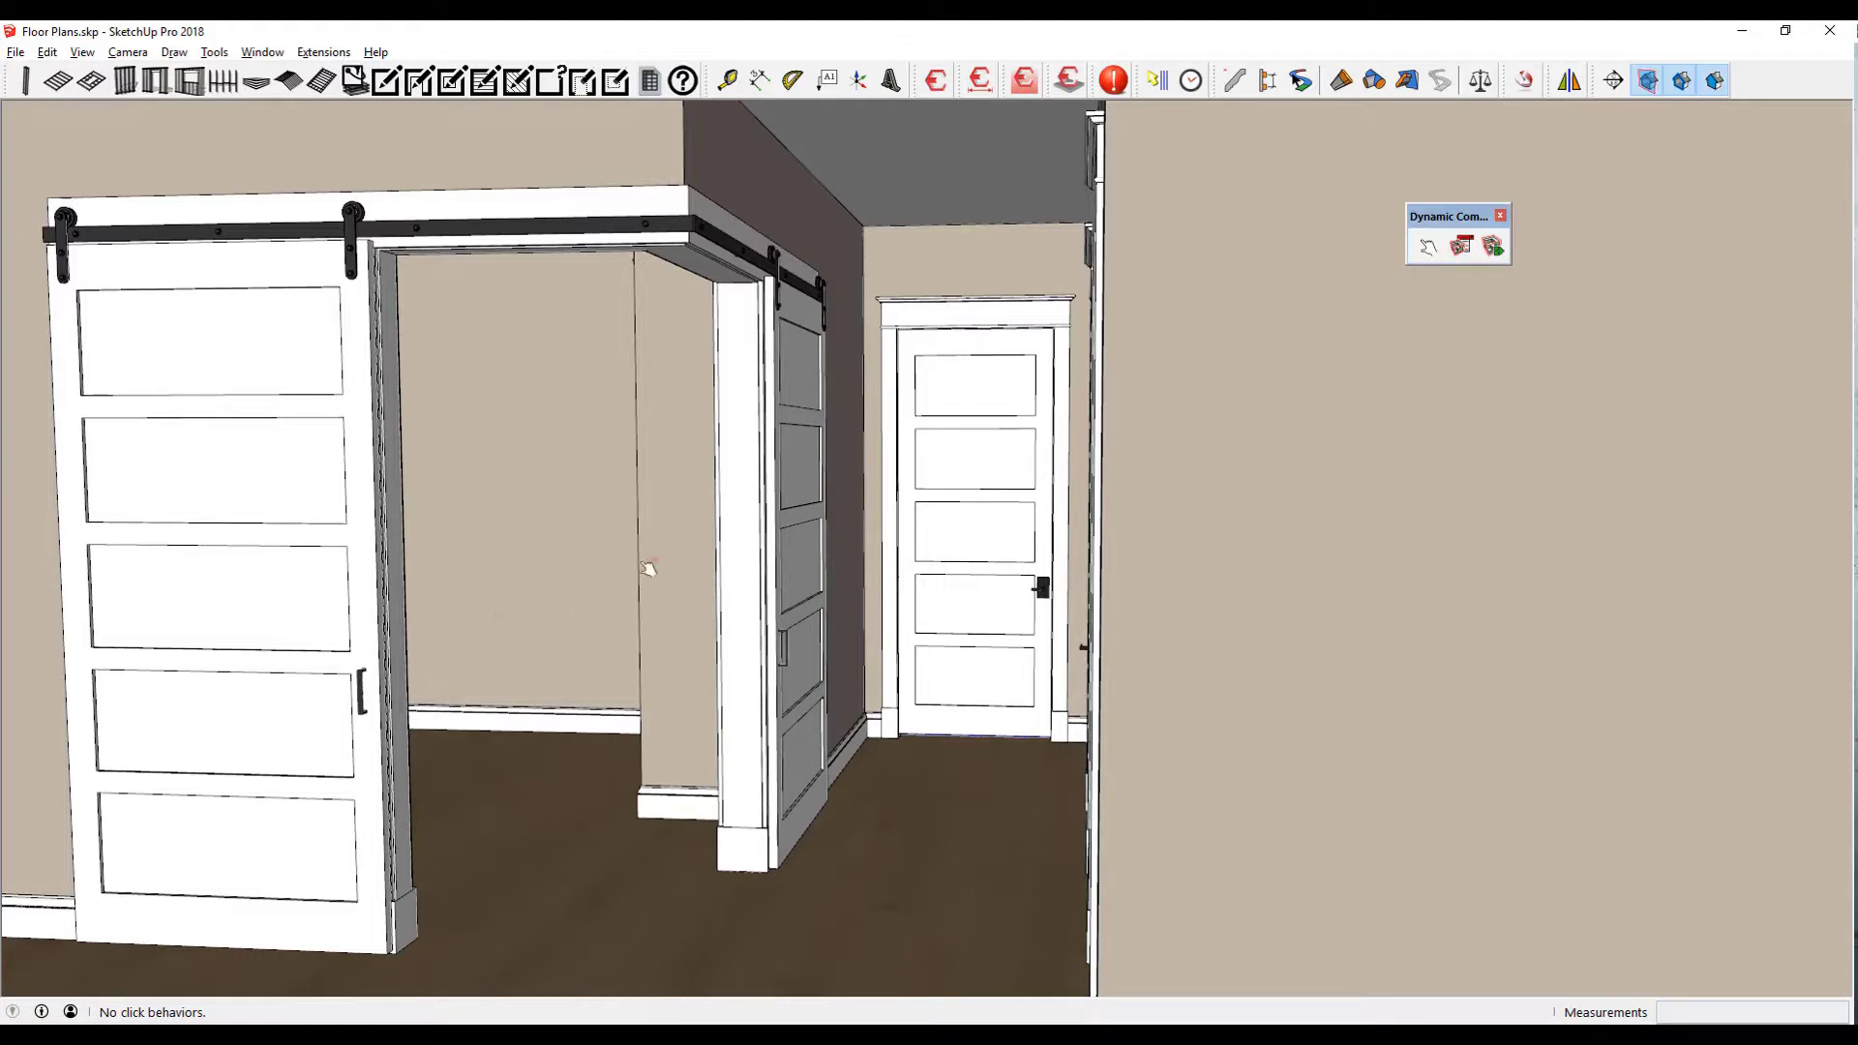
# - Examine the two sliding barn doors and their overhead track around the corner opening
pyautogui.press('space')
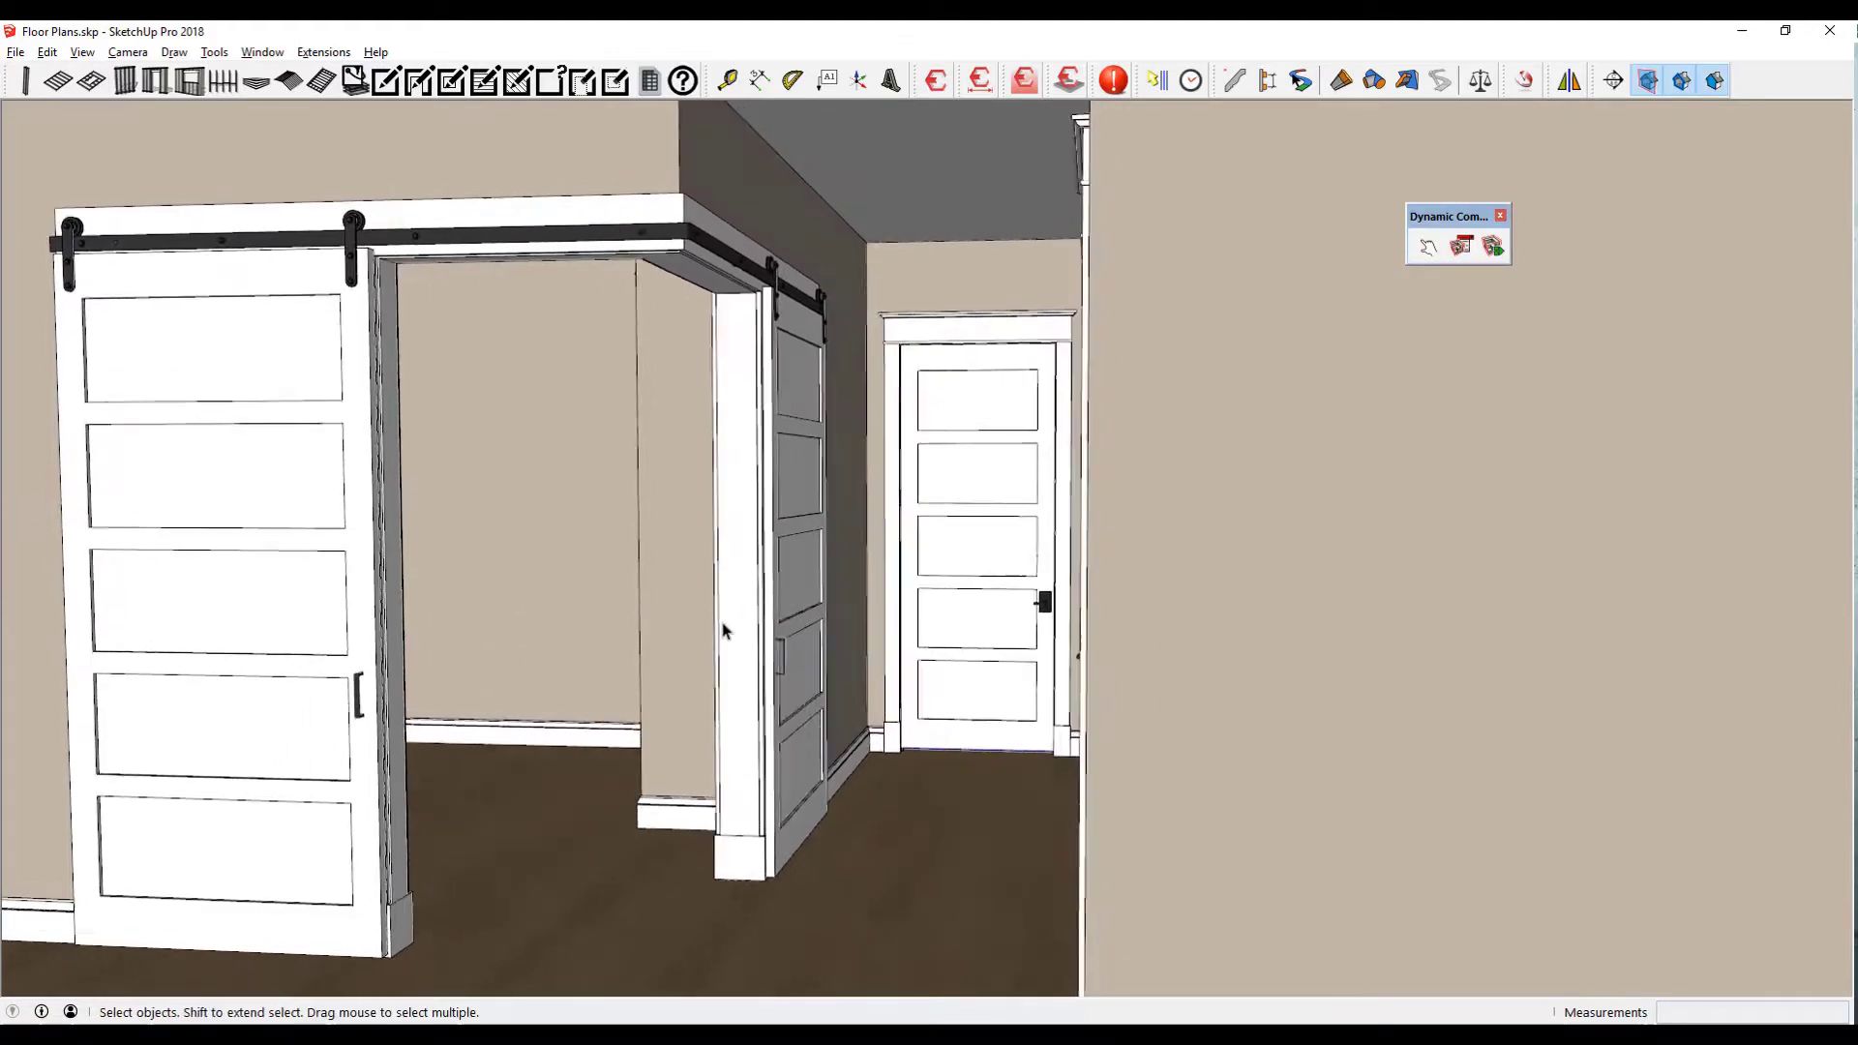
pyautogui.moveTo(722, 624); pyautogui.dragTo(836, 380, button='middle')
pyautogui.moveTo(422, 589); pyautogui.dragTo(321, 687, button='middle')
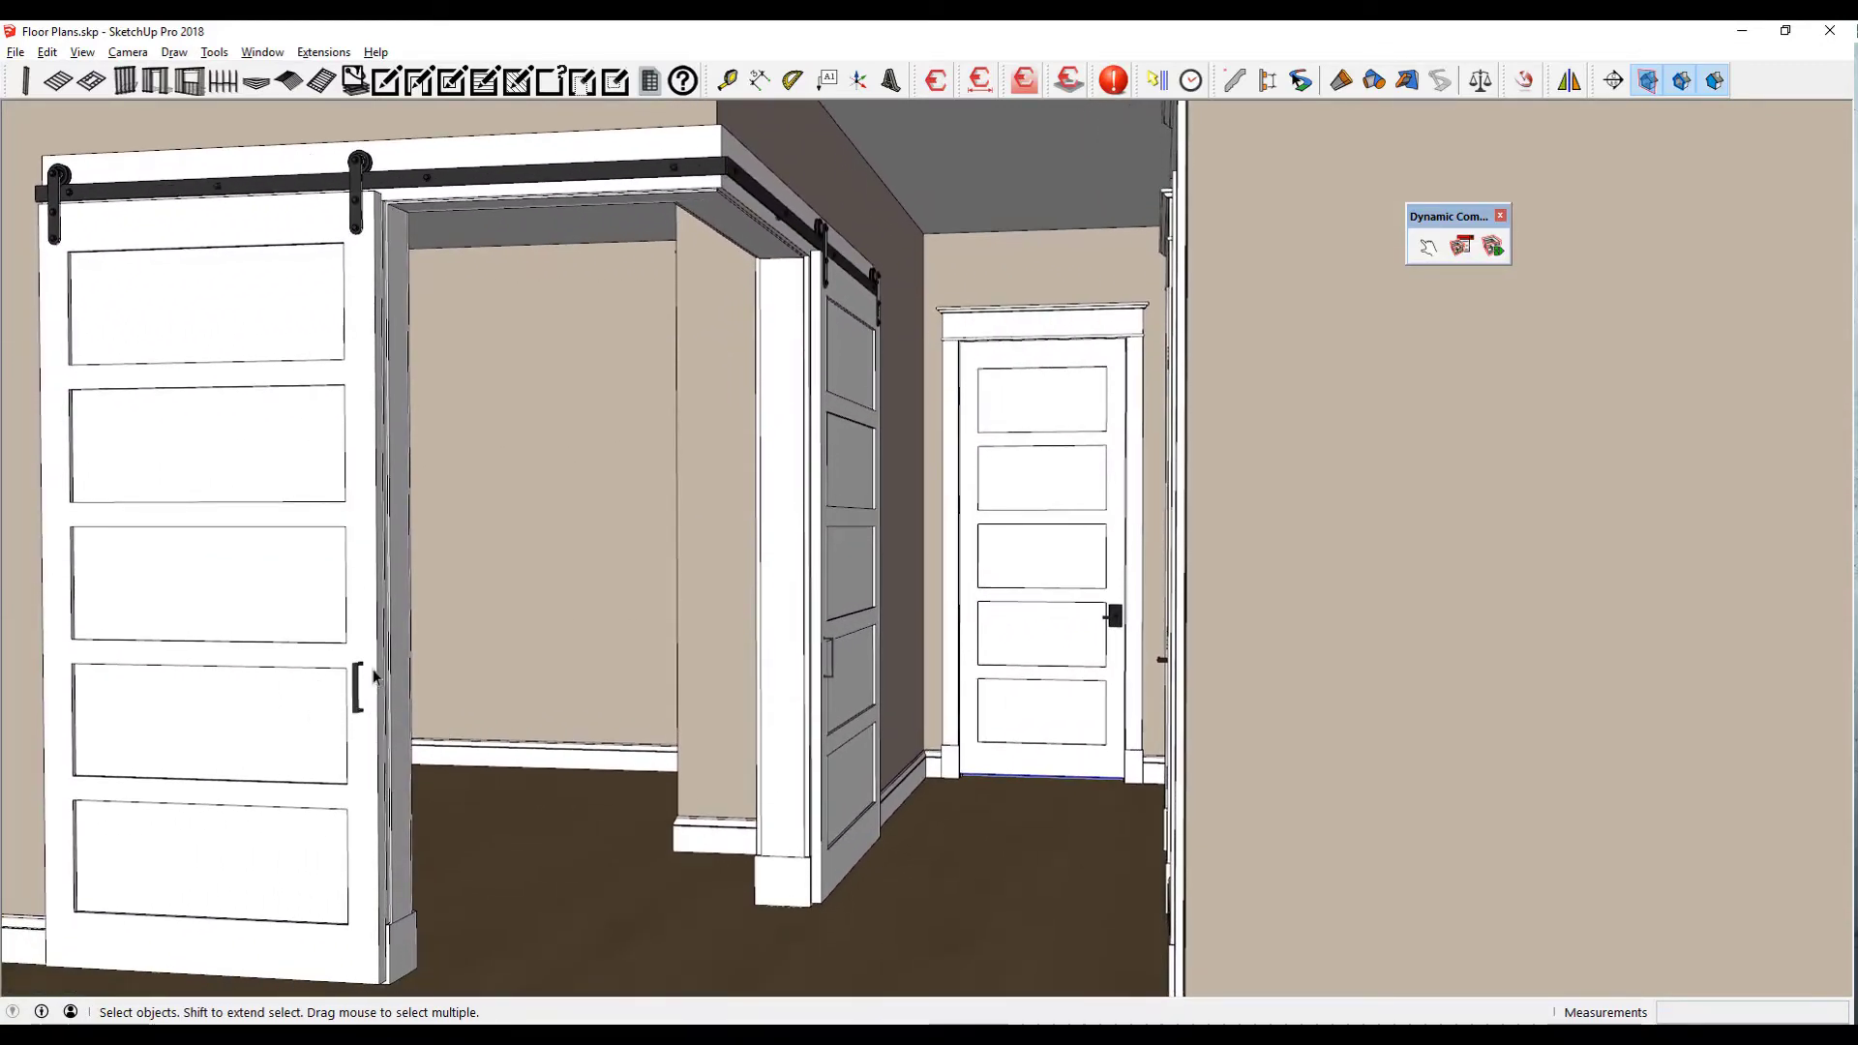
pyautogui.moveTo(380, 649); pyautogui.dragTo(924, 323, button='middle')
pyautogui.scroll(5, 924, 322)
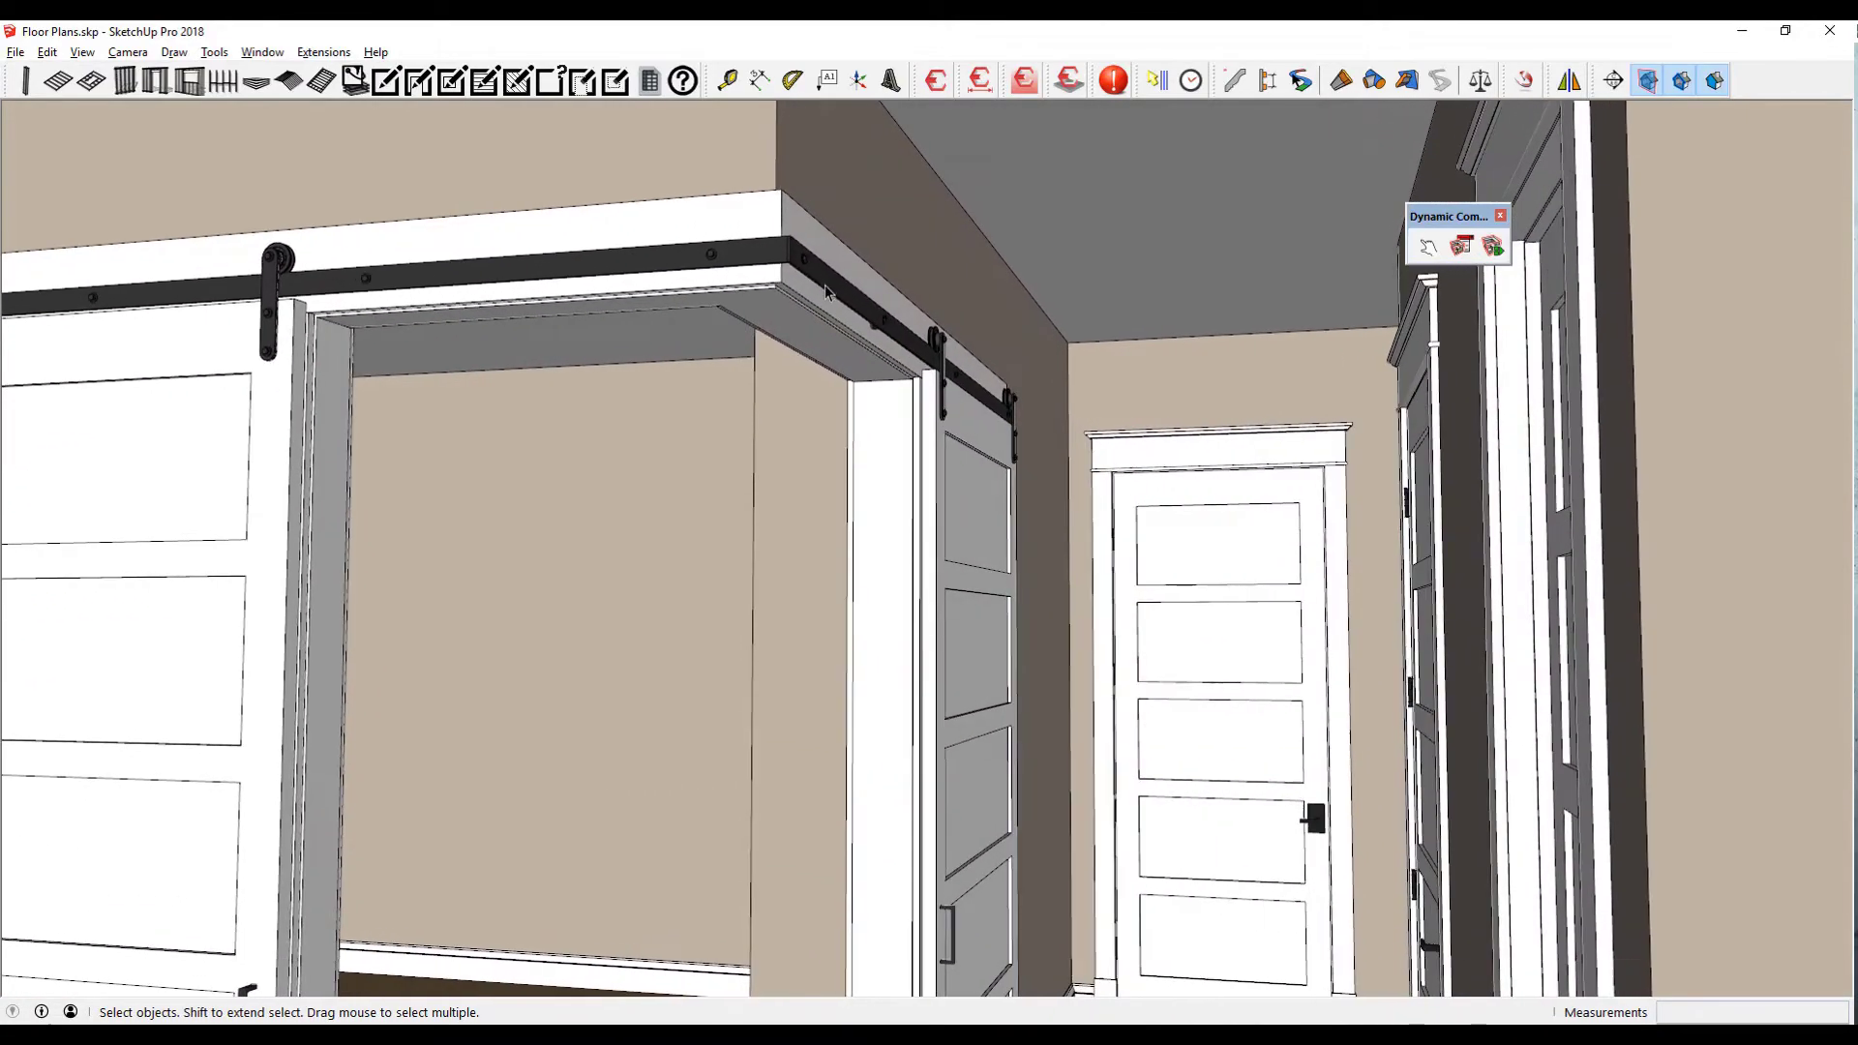
pyautogui.moveTo(874, 302); pyautogui.dragTo(462, 324, button='middle')
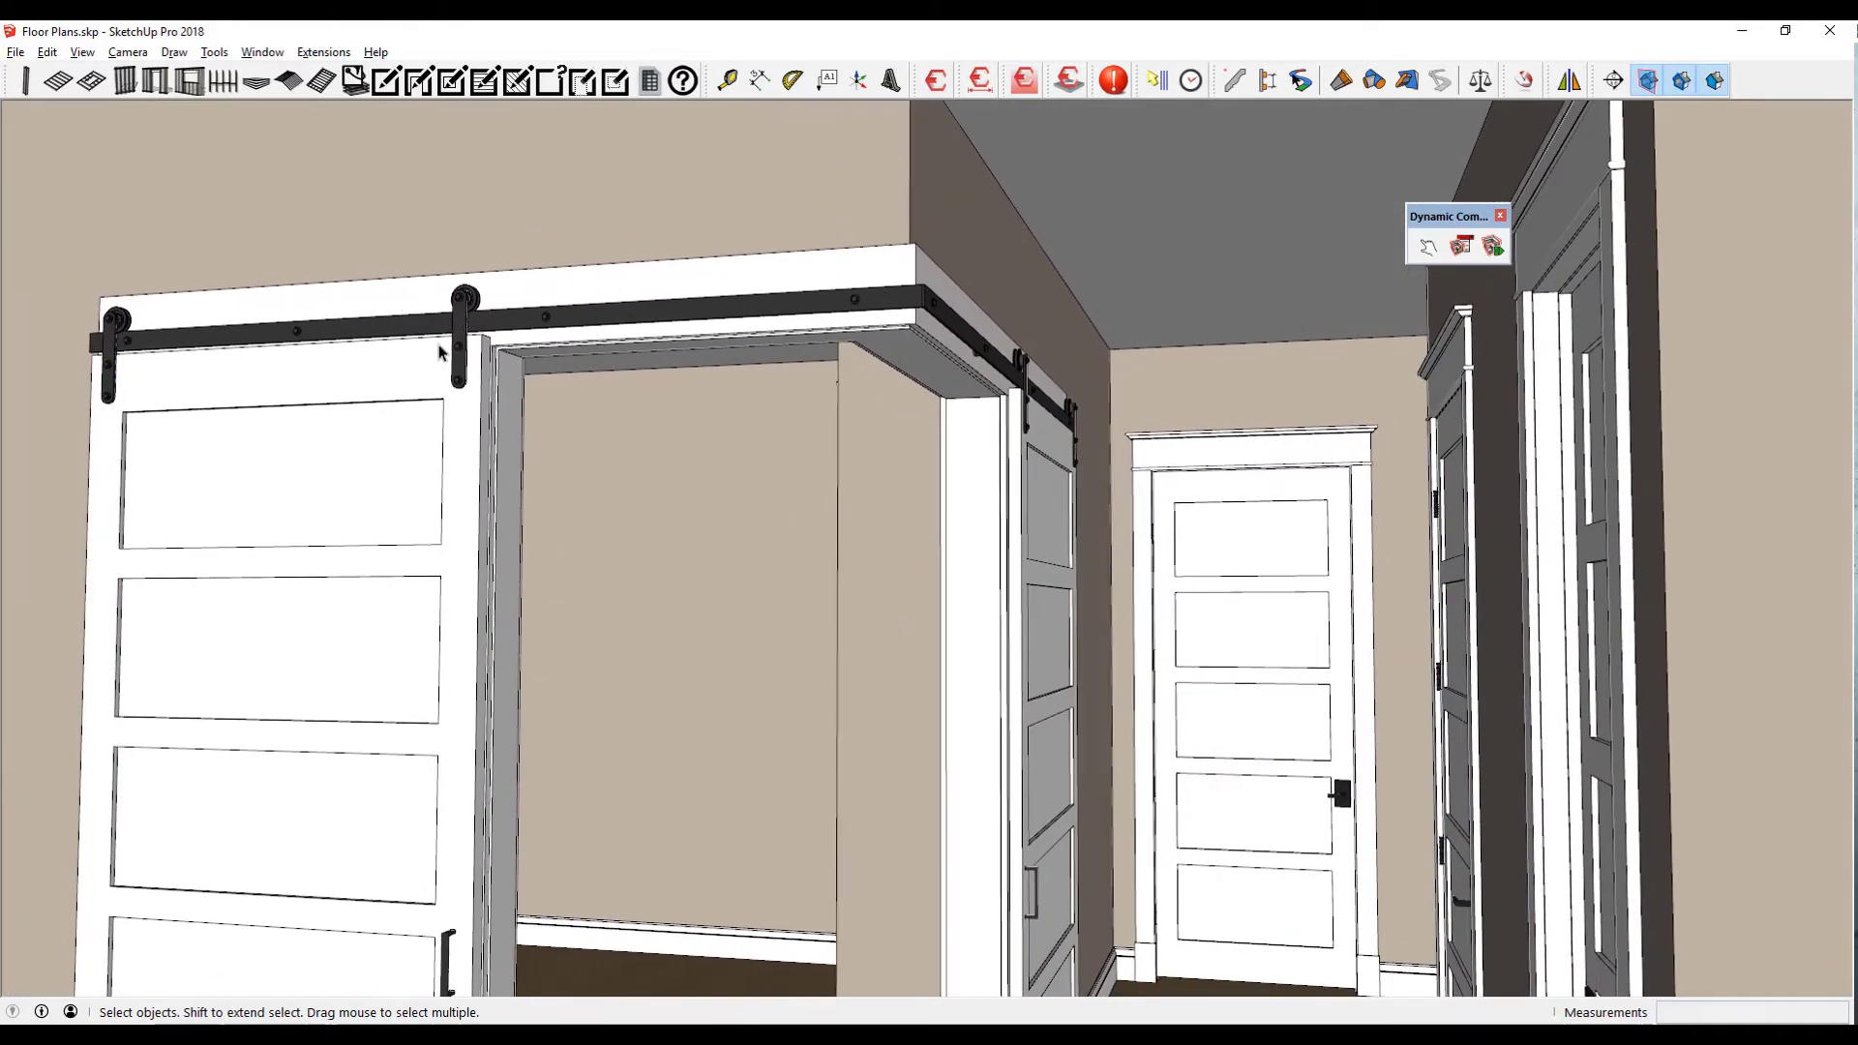
pyautogui.click(423, 378)
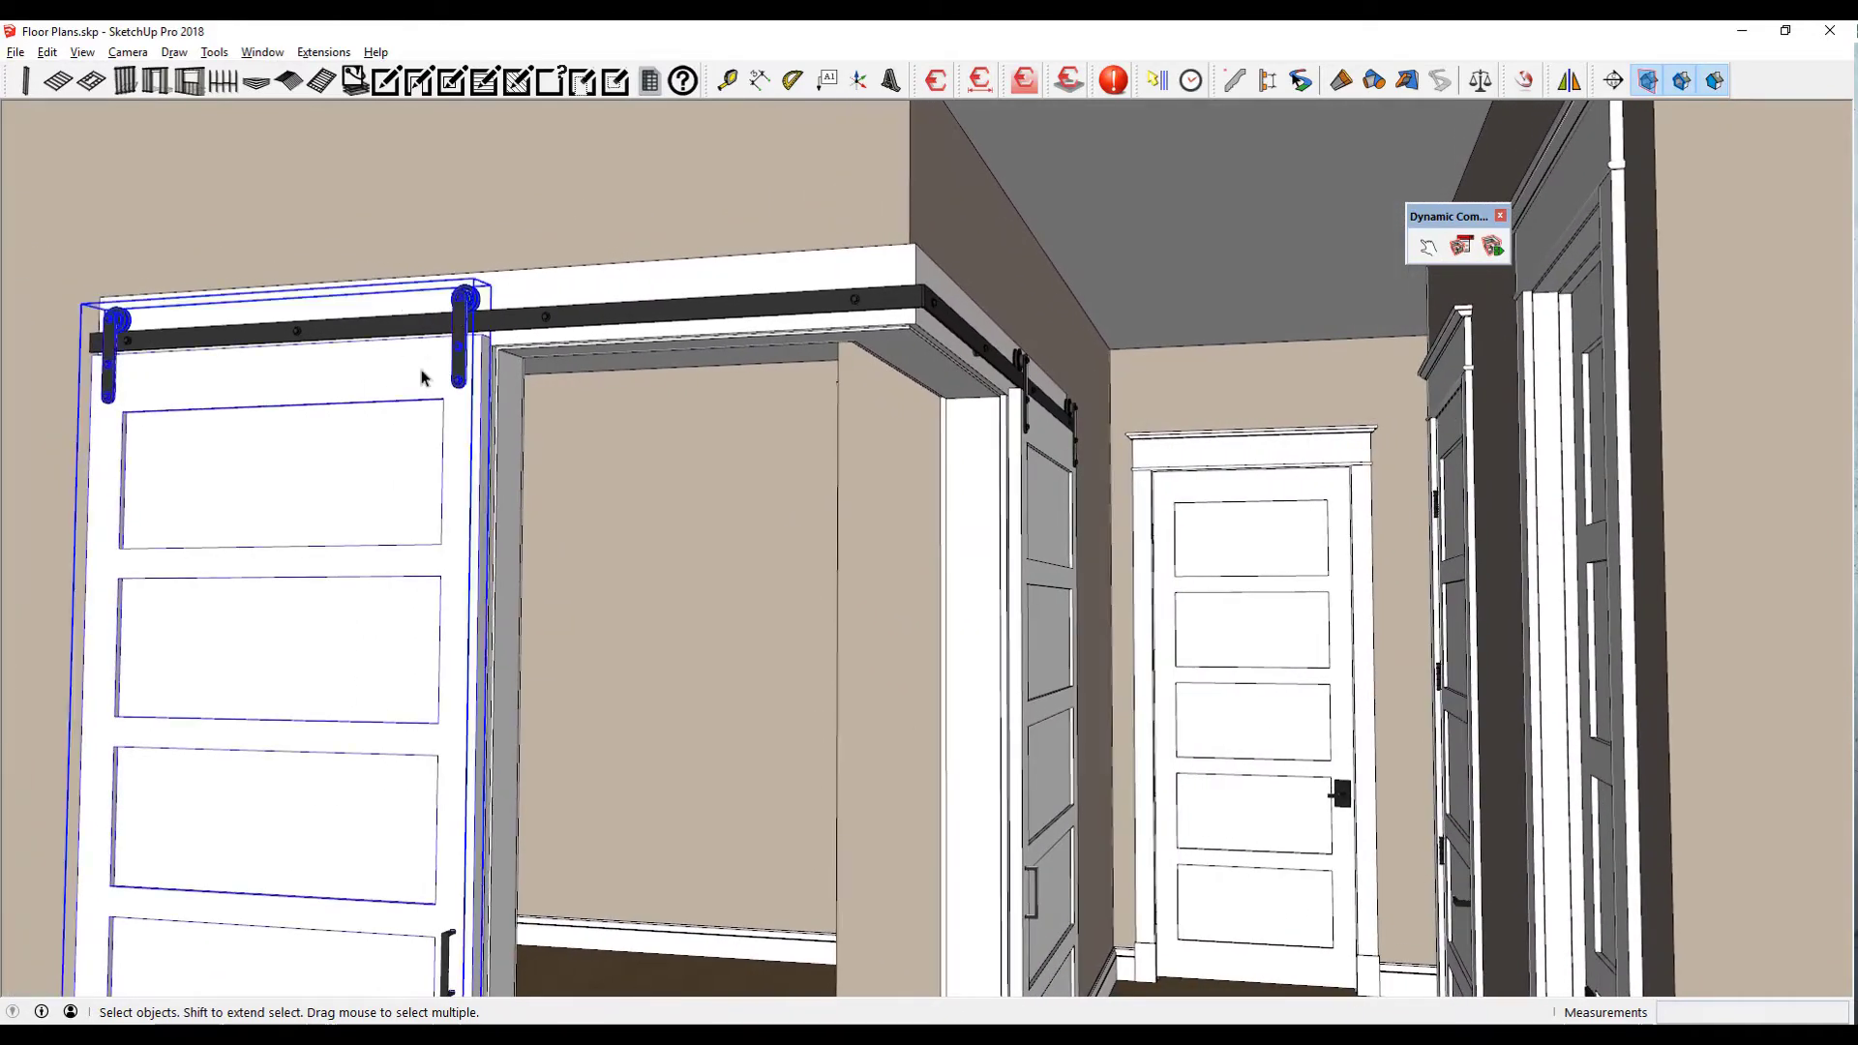
pyautogui.press('m')
pyautogui.click(569, 282)
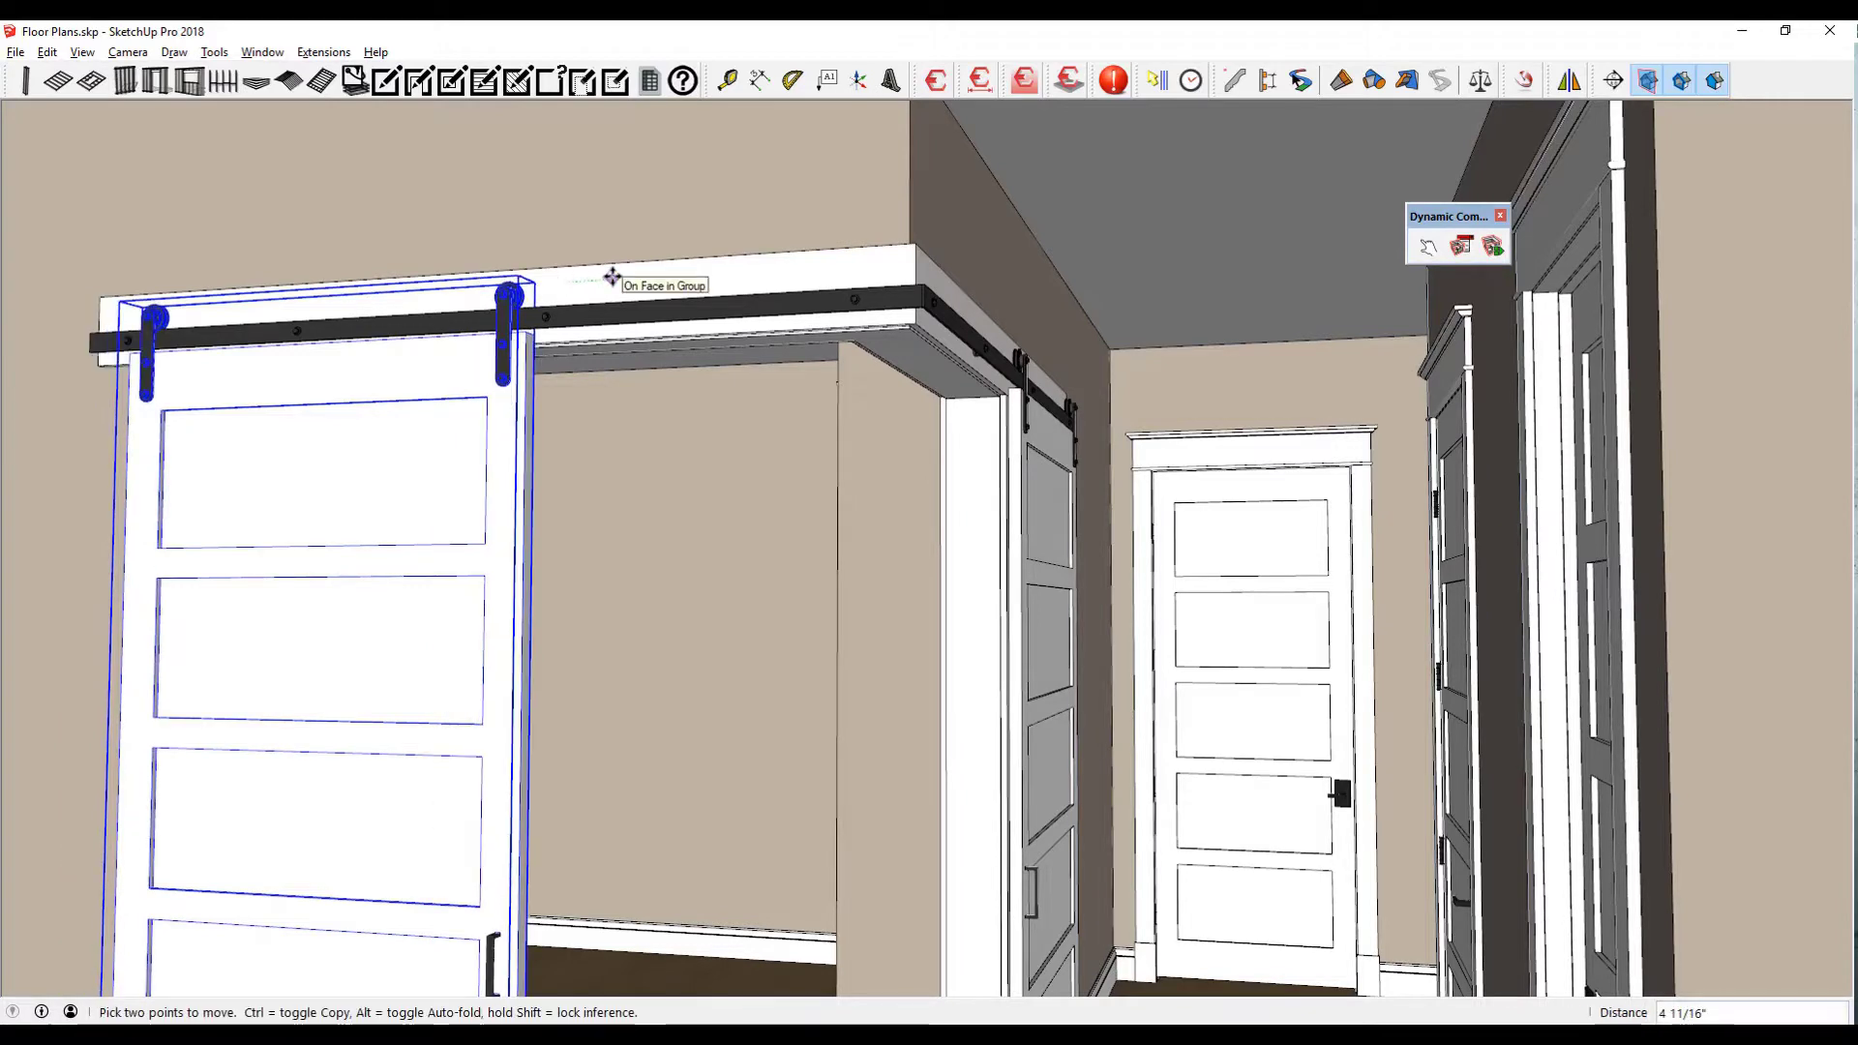
pyautogui.press('Escape')
pyautogui.press('space')
pyautogui.click(617, 290)
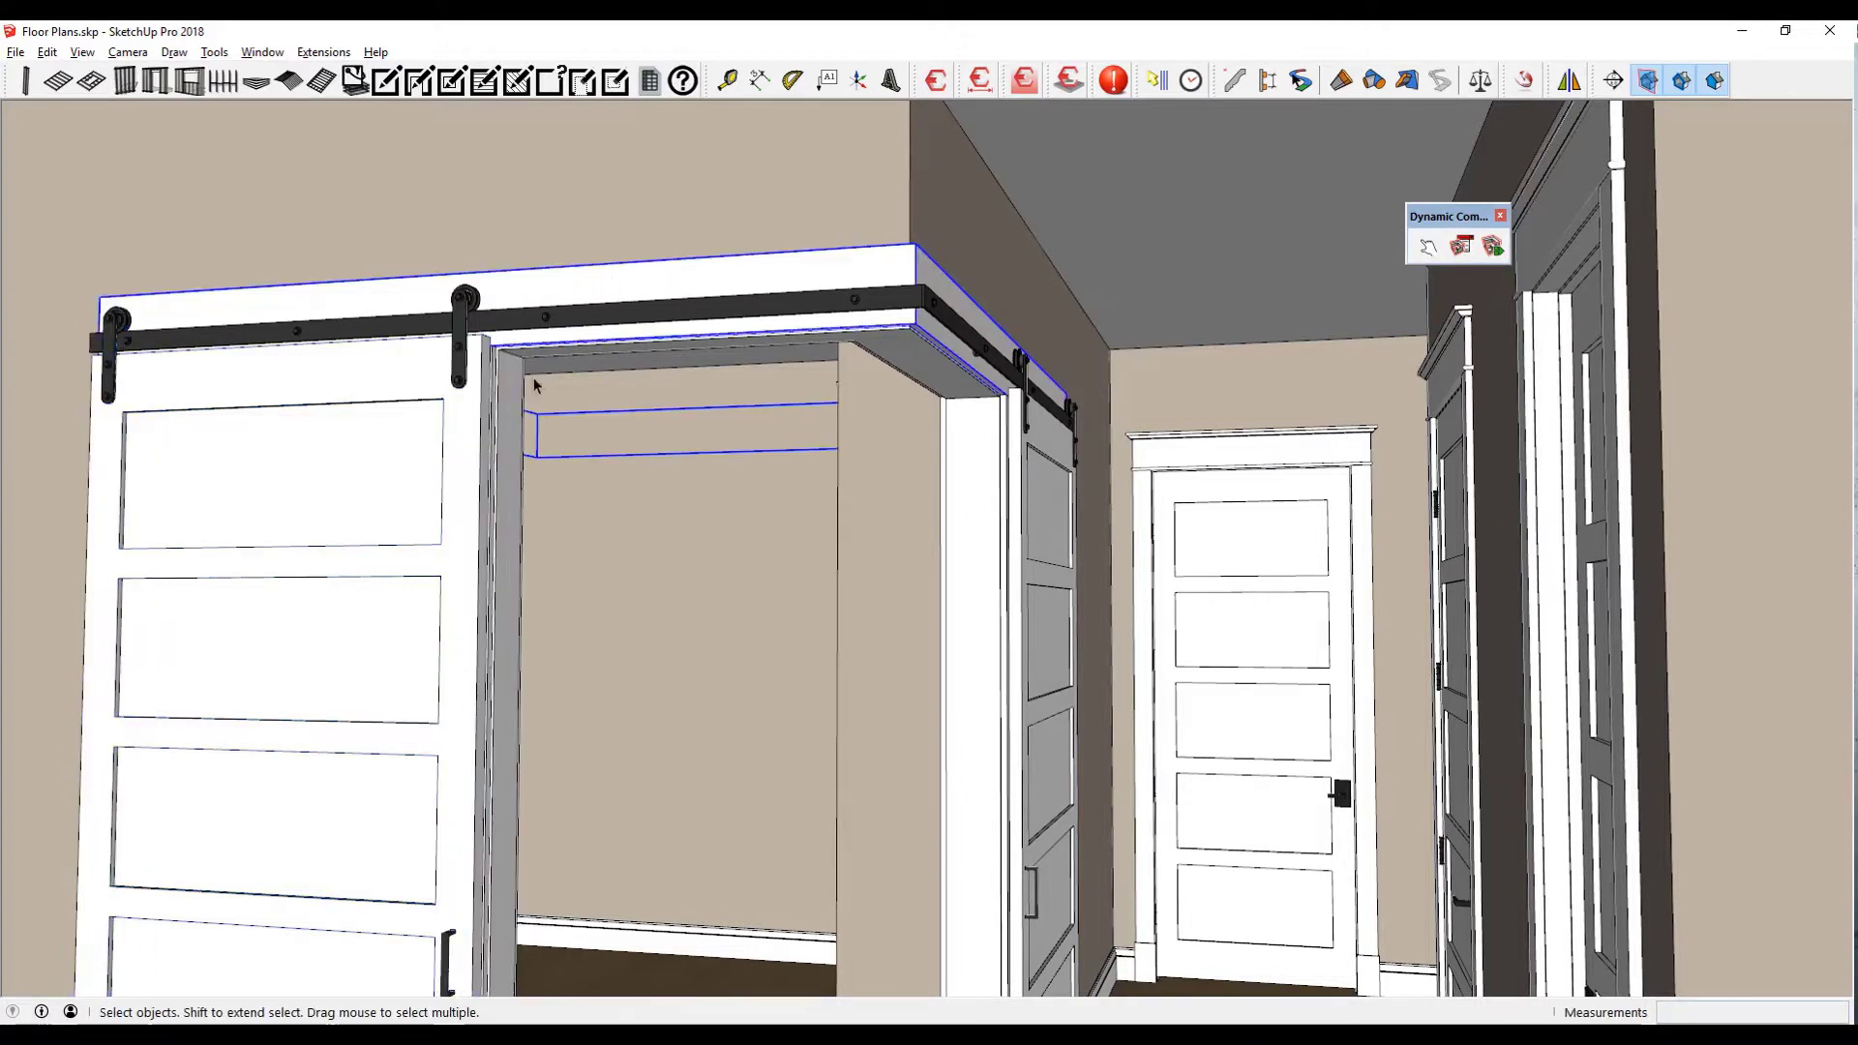
pyautogui.click(454, 434)
# - Place vertical Tape Measure guides at the opening-side edges of the two barn doors
pyautogui.moveTo(414, 684)
pyautogui.keyDown('shift'); pyautogui.mouseDown(button='middle')
pyautogui.moveTo(414, 662)
pyautogui.moveTo(456, 928)
pyautogui.mouseUp(button='middle'); pyautogui.keyUp('shift')
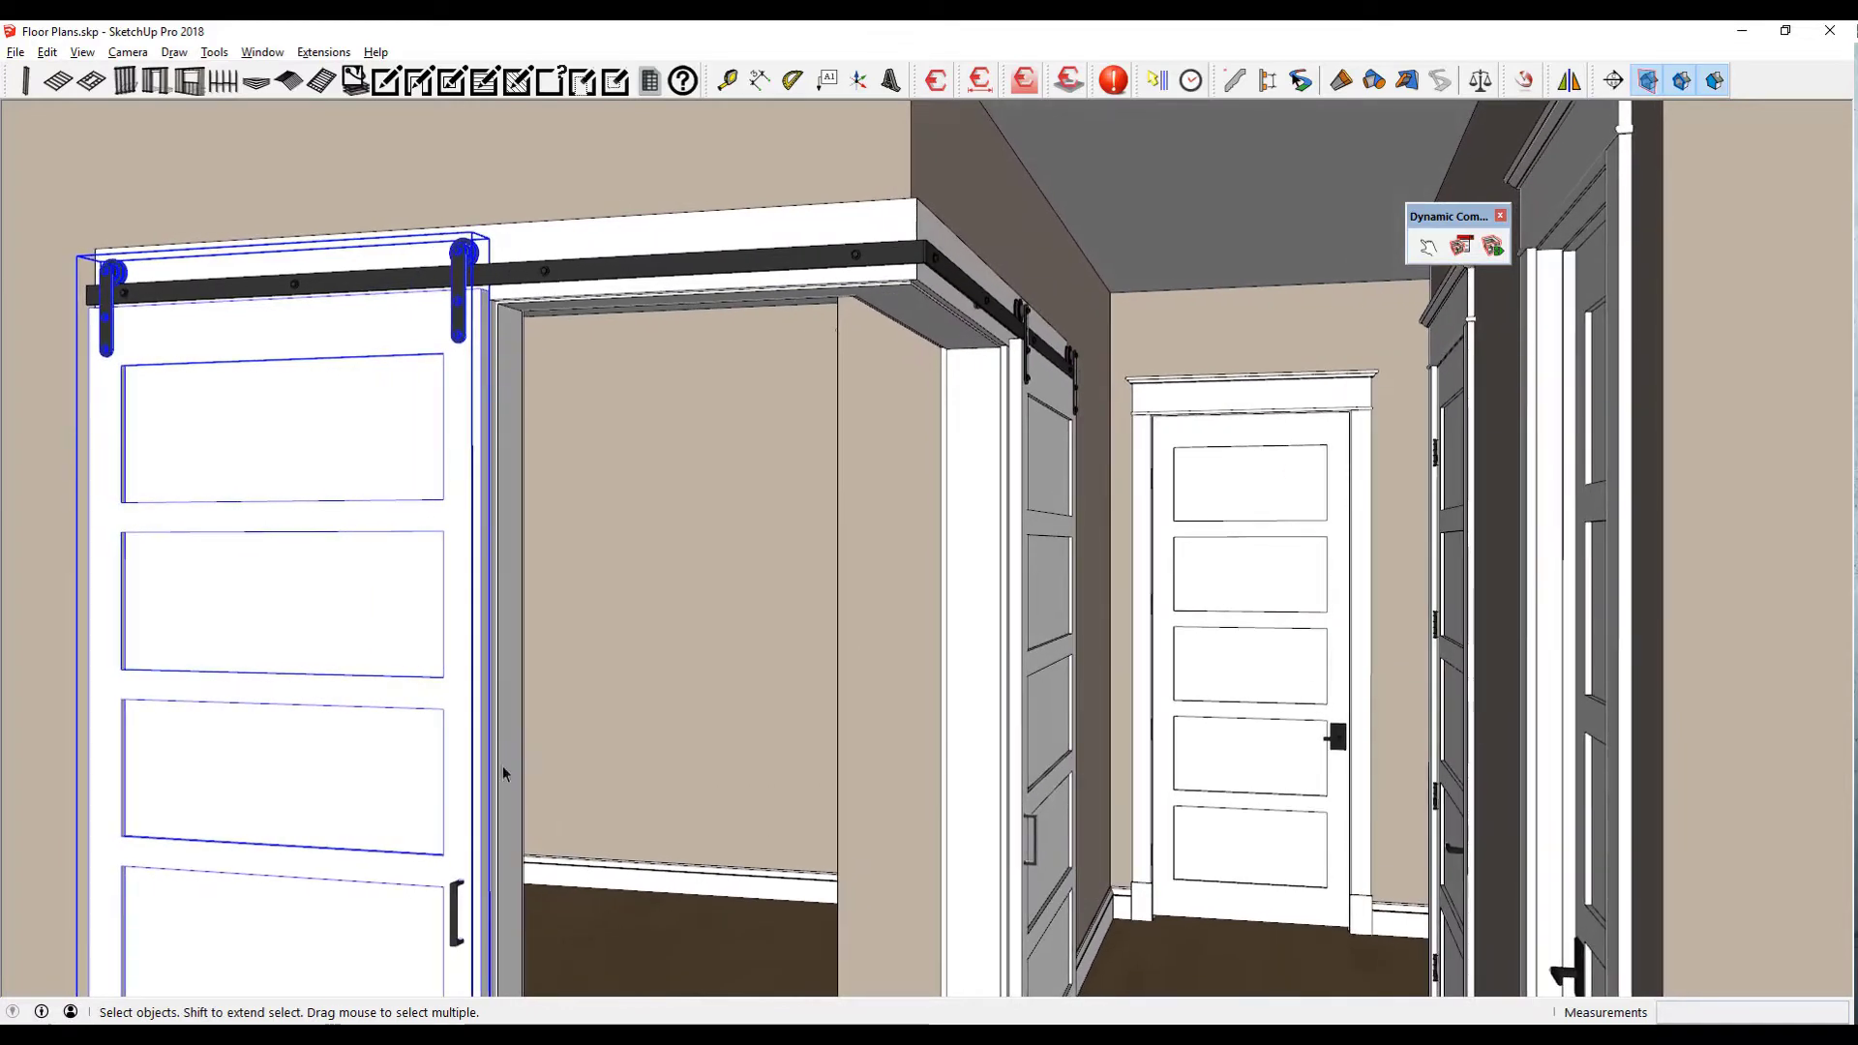
pyautogui.moveTo(494, 720); pyautogui.dragTo(399, 579, button='middle')
pyautogui.moveTo(471, 293)
pyautogui.mouseDown(button='middle')
pyautogui.moveTo(438, 329)
pyautogui.moveTo(528, 387)
pyautogui.mouseUp(button='middle')
pyautogui.moveTo(803, 463)
pyautogui.mouseDown(button='middle')
pyautogui.moveTo(1008, 452)
pyautogui.moveTo(901, 462)
pyautogui.mouseUp(button='middle')
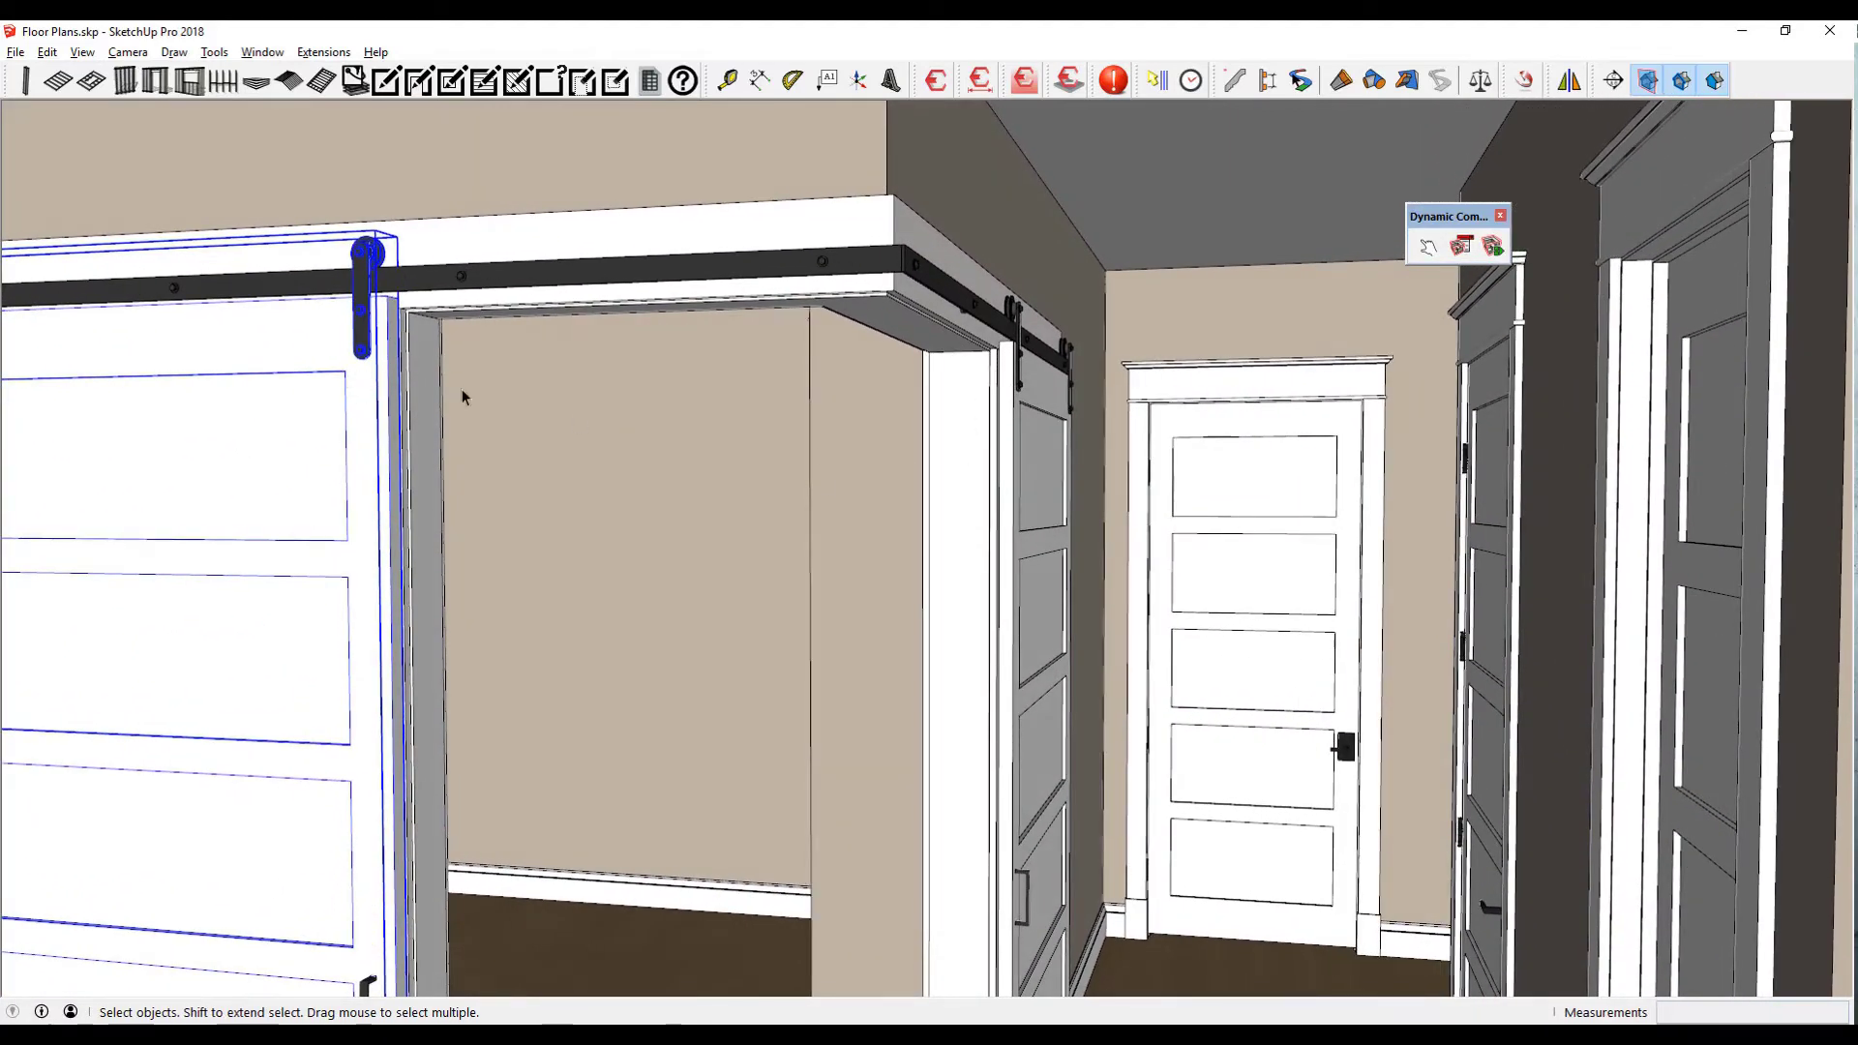
pyautogui.moveTo(534, 420); pyautogui.dragTo(501, 487, button='middle')
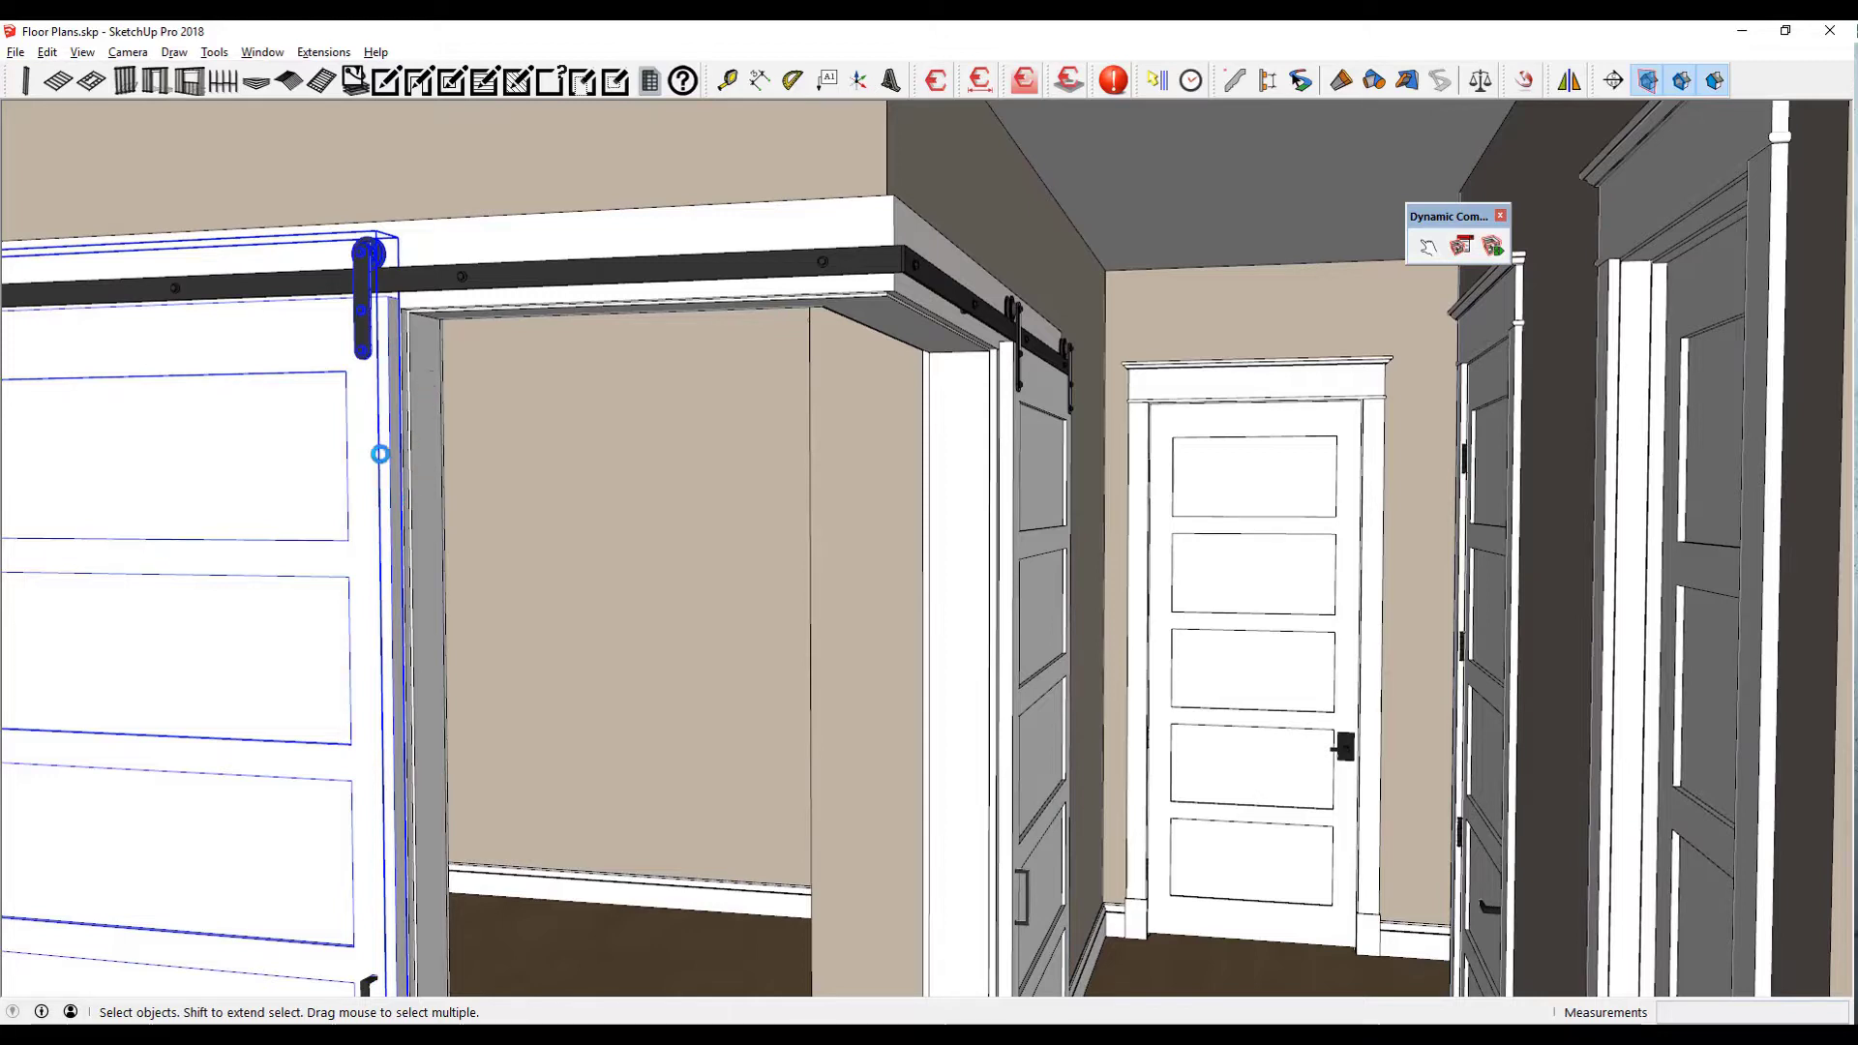
pyautogui.moveTo(384, 455); pyautogui.dragTo(385, 451, button='middle')
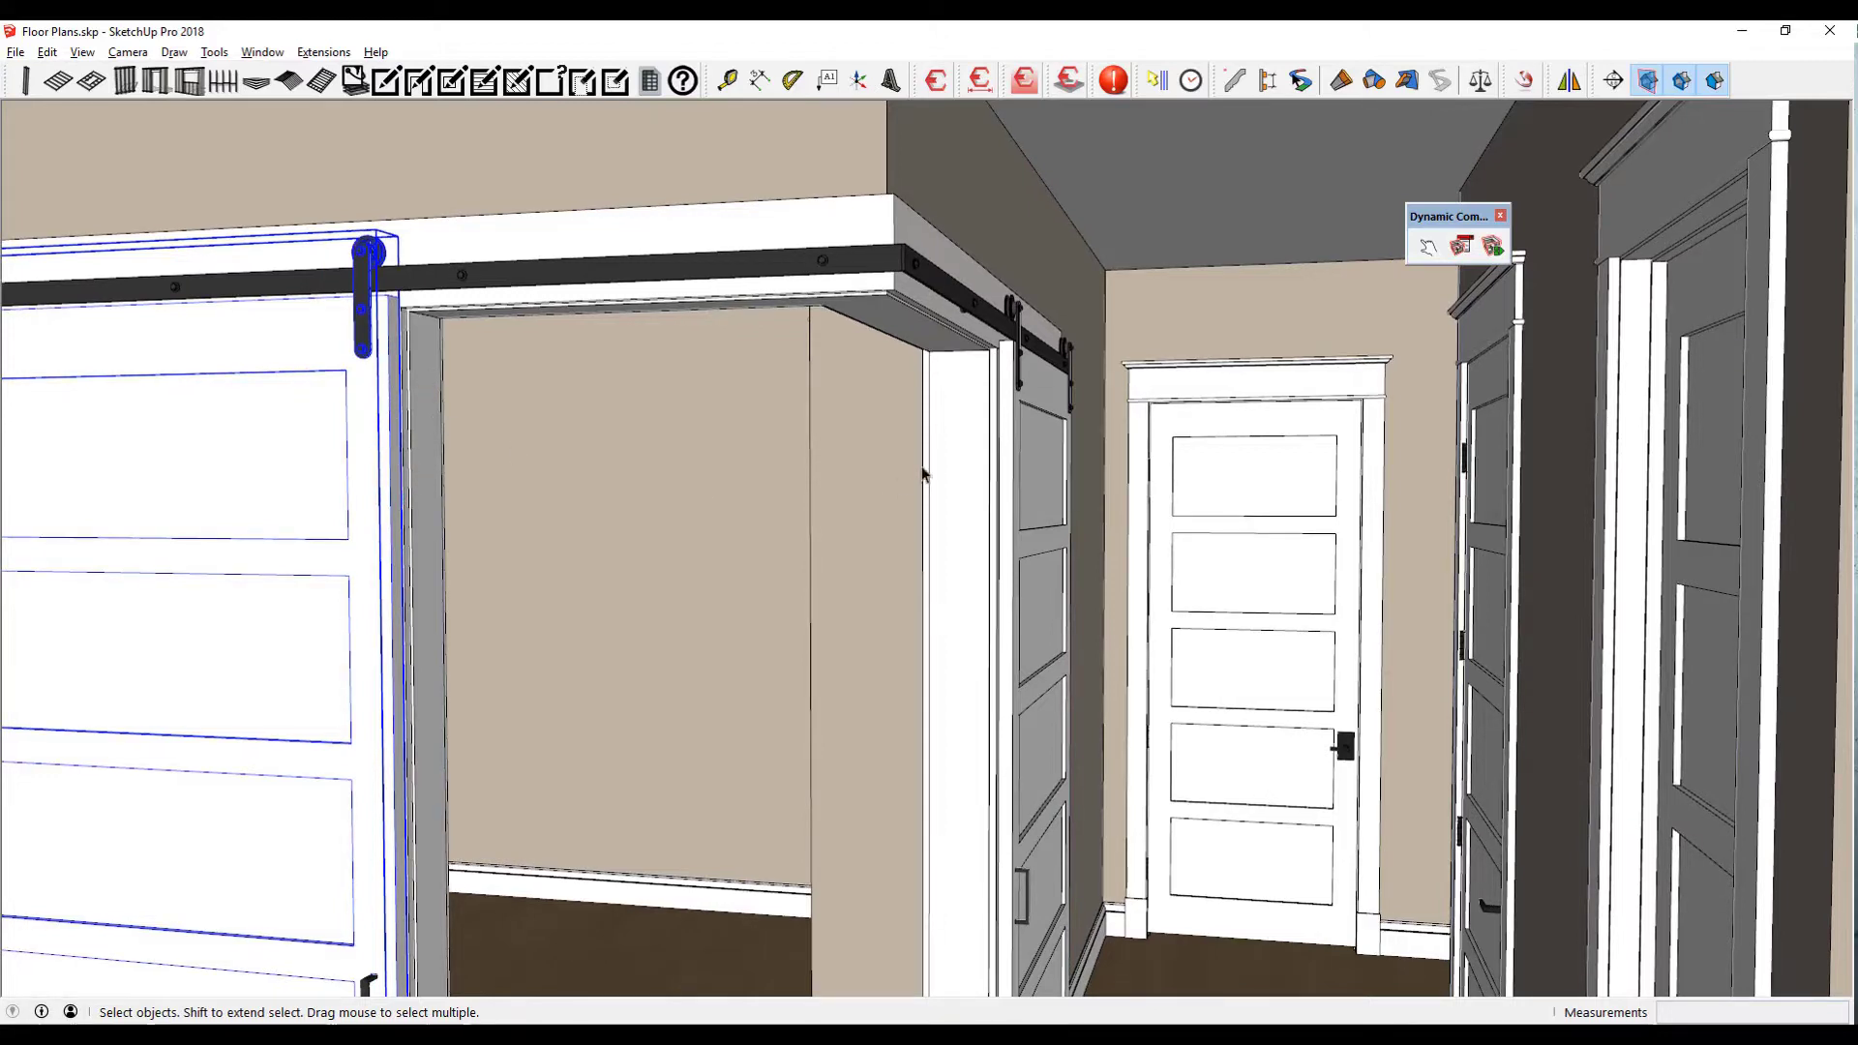
pyautogui.press('t')
pyautogui.click(397, 501)
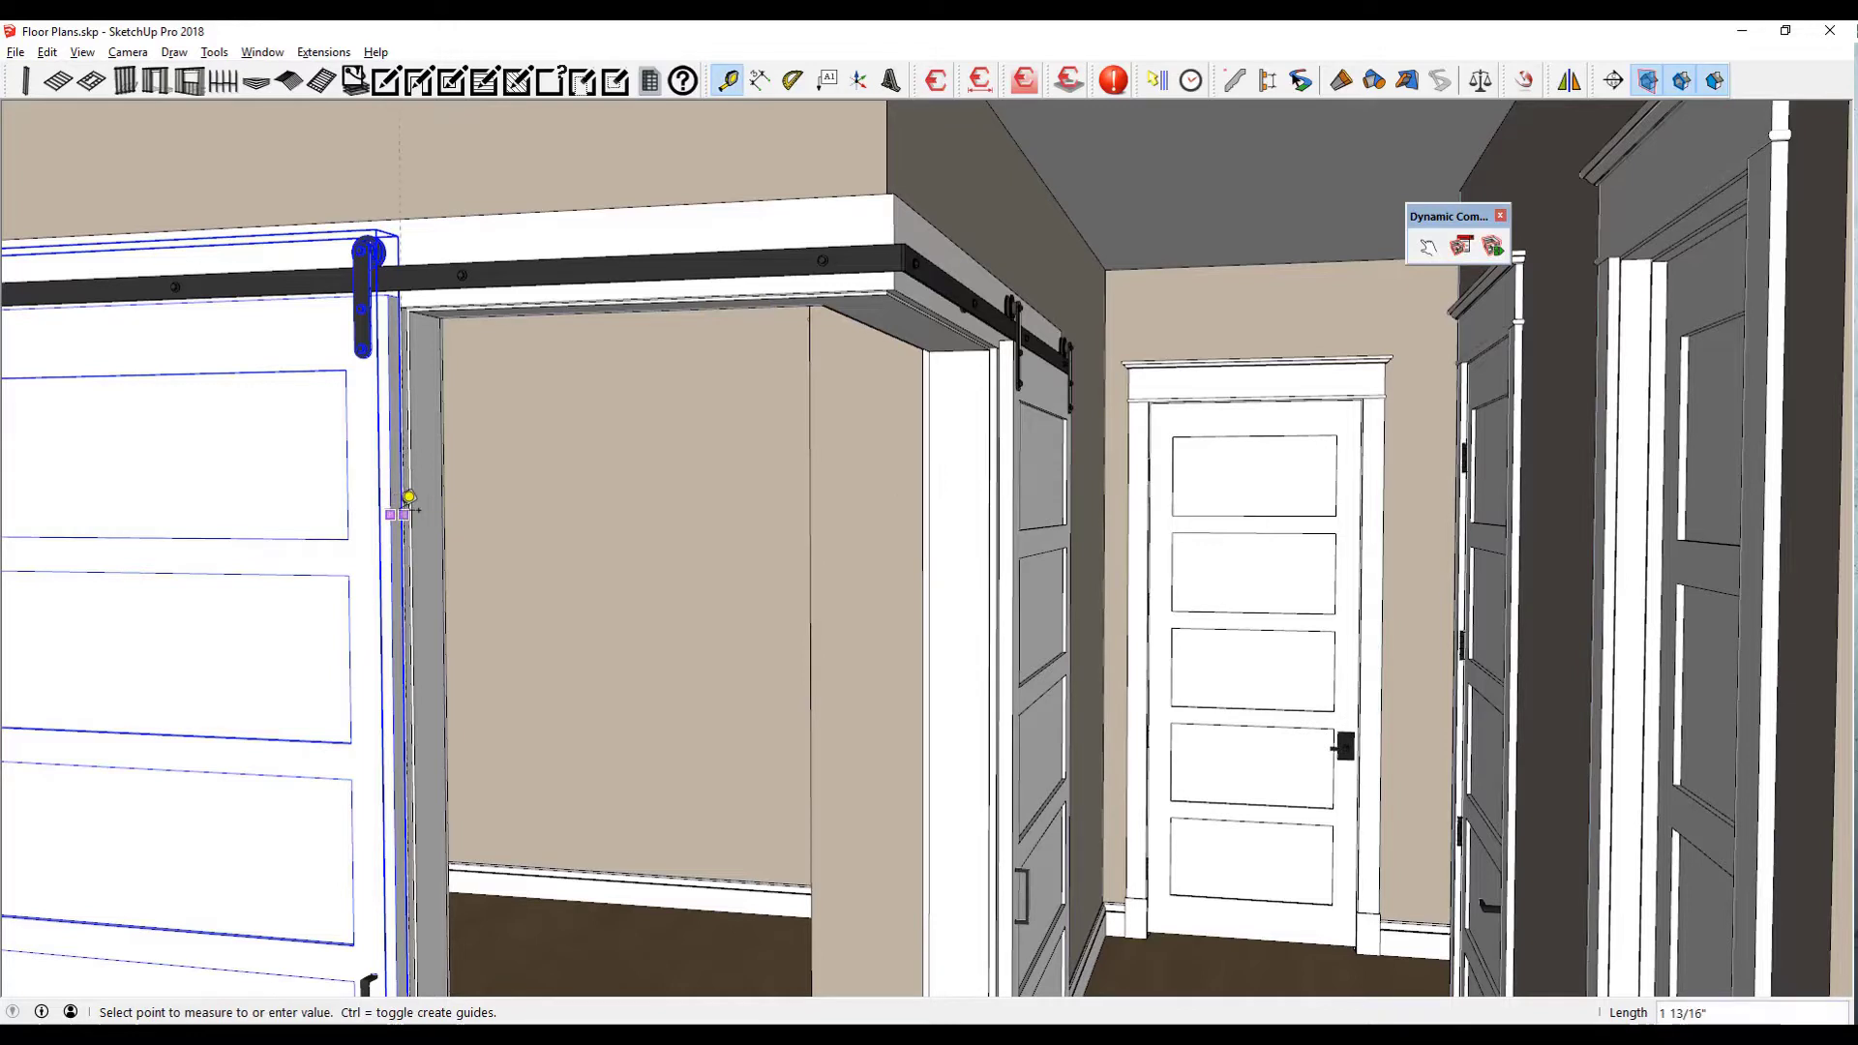
pyautogui.click(440, 516)
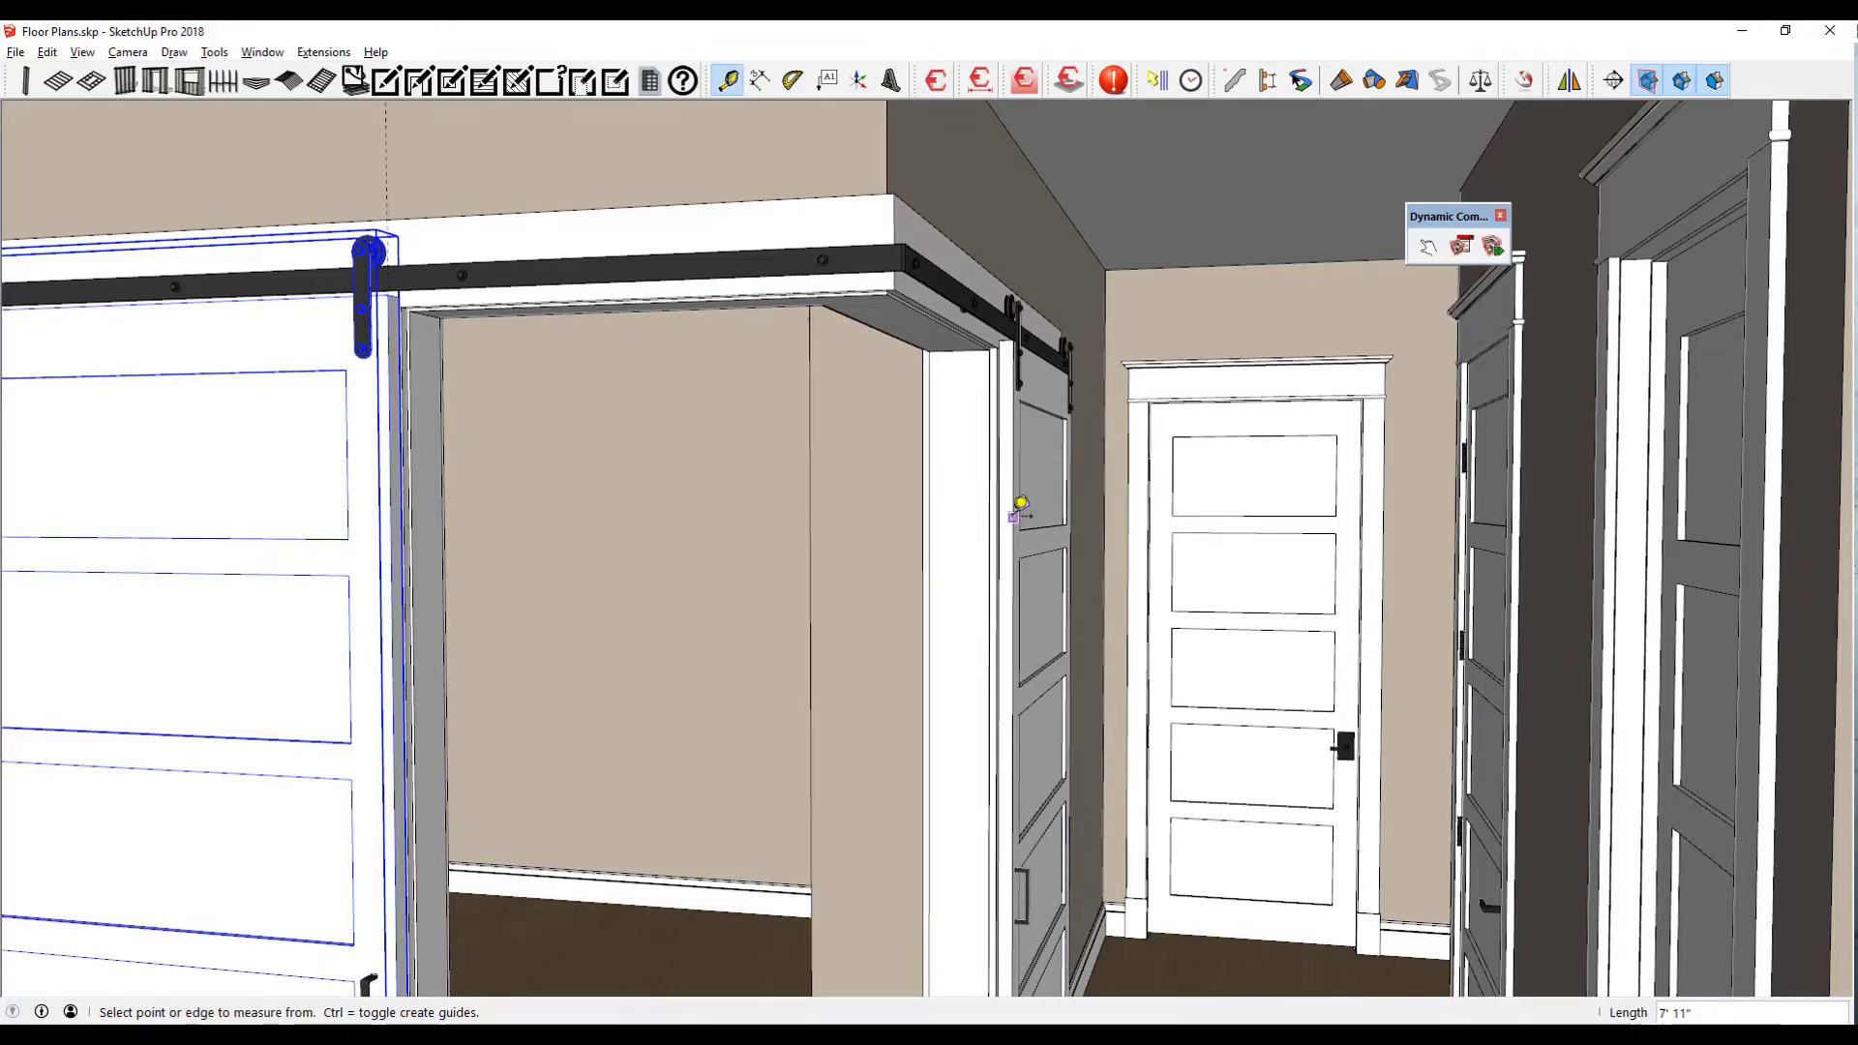
pyautogui.click(1014, 516)
pyautogui.click(1009, 521)
pyautogui.press('space')
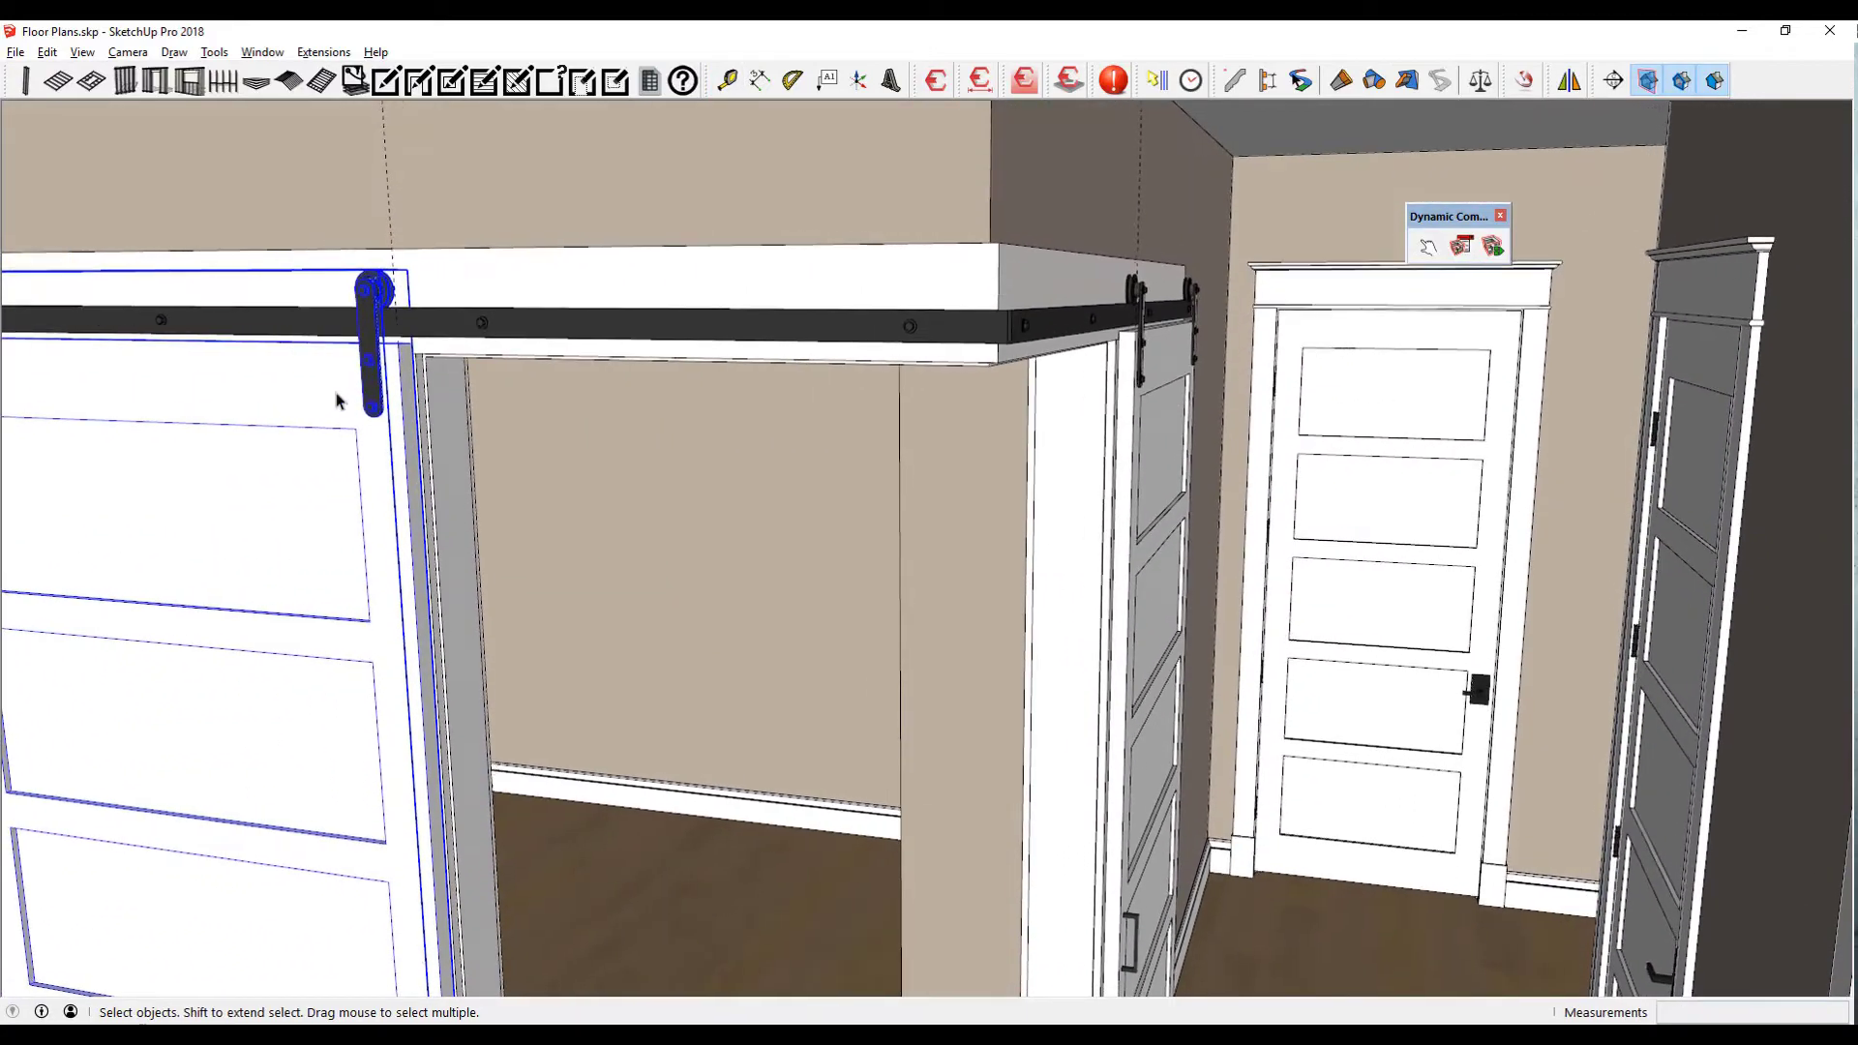
# - Try moving the front barn door 3' 8" along its track to the corner over the opening
pyautogui.moveTo(337, 400); pyautogui.dragTo(321, 404, button='middle')
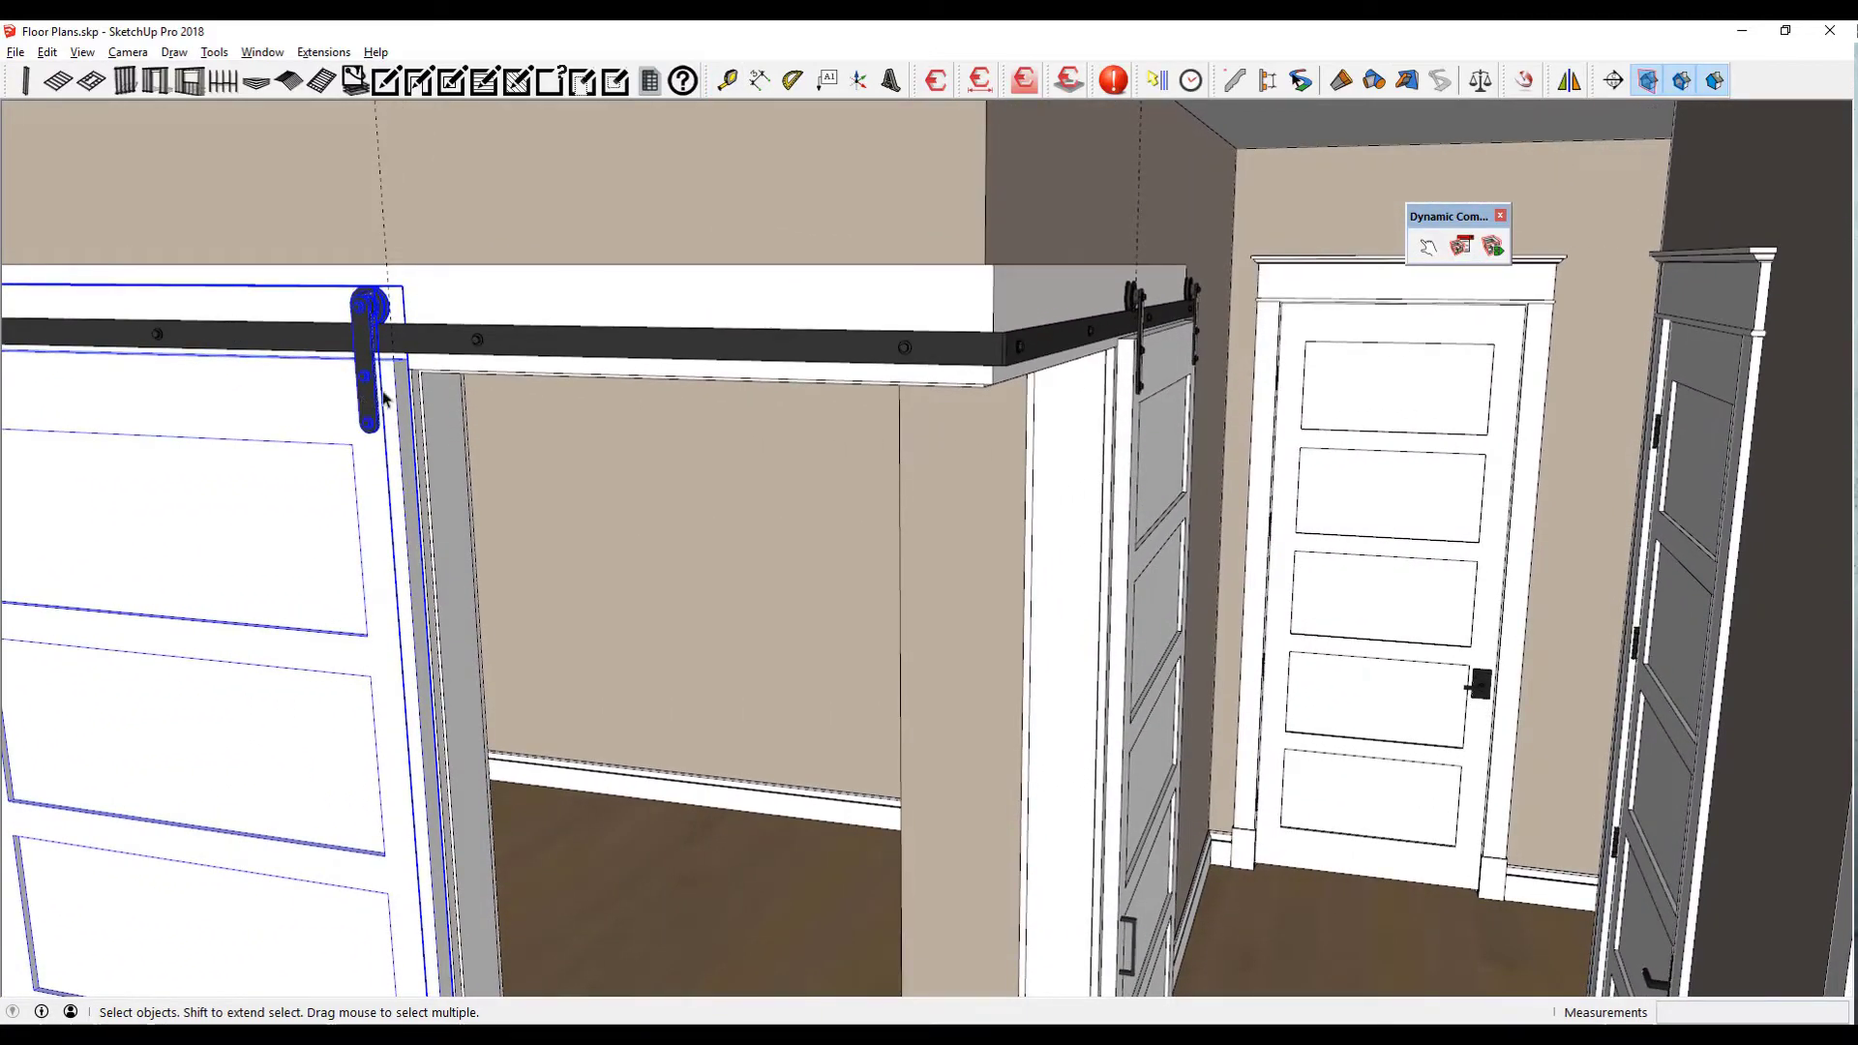
pyautogui.press('m')
pyautogui.click(391, 360)
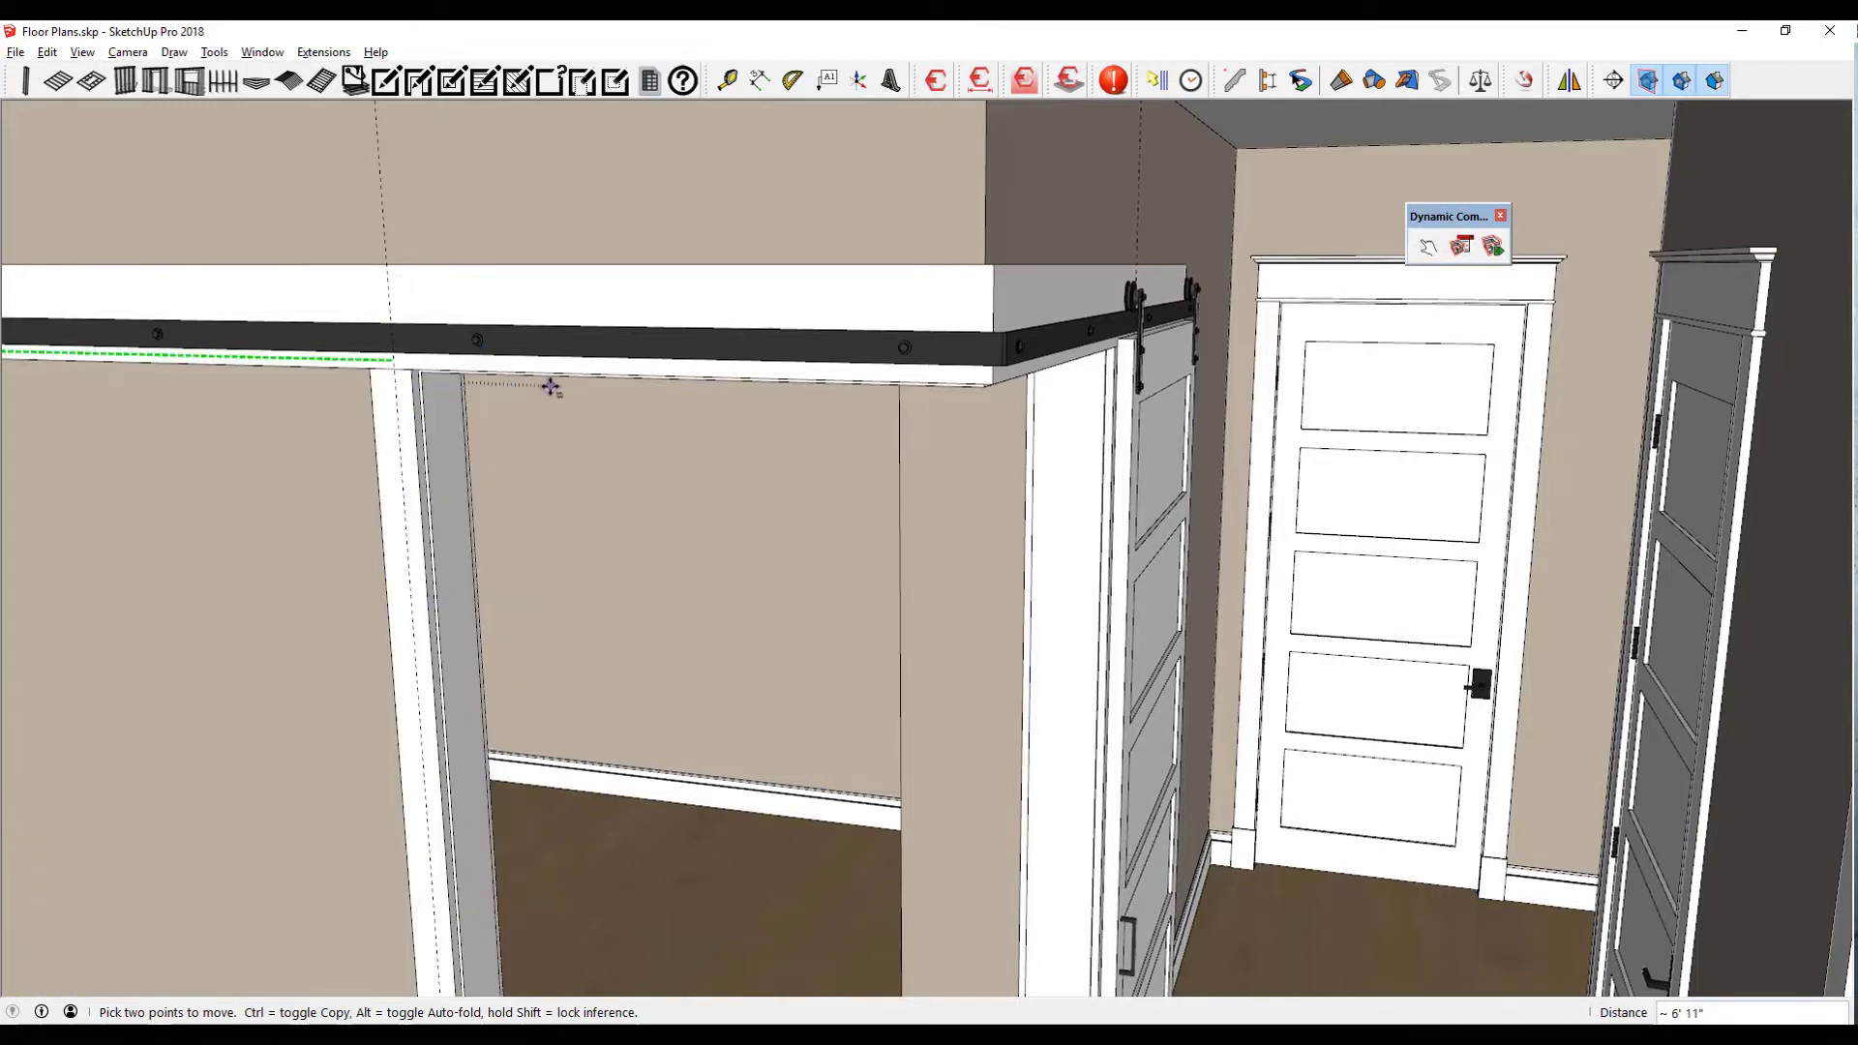
pyautogui.click(1130, 346)
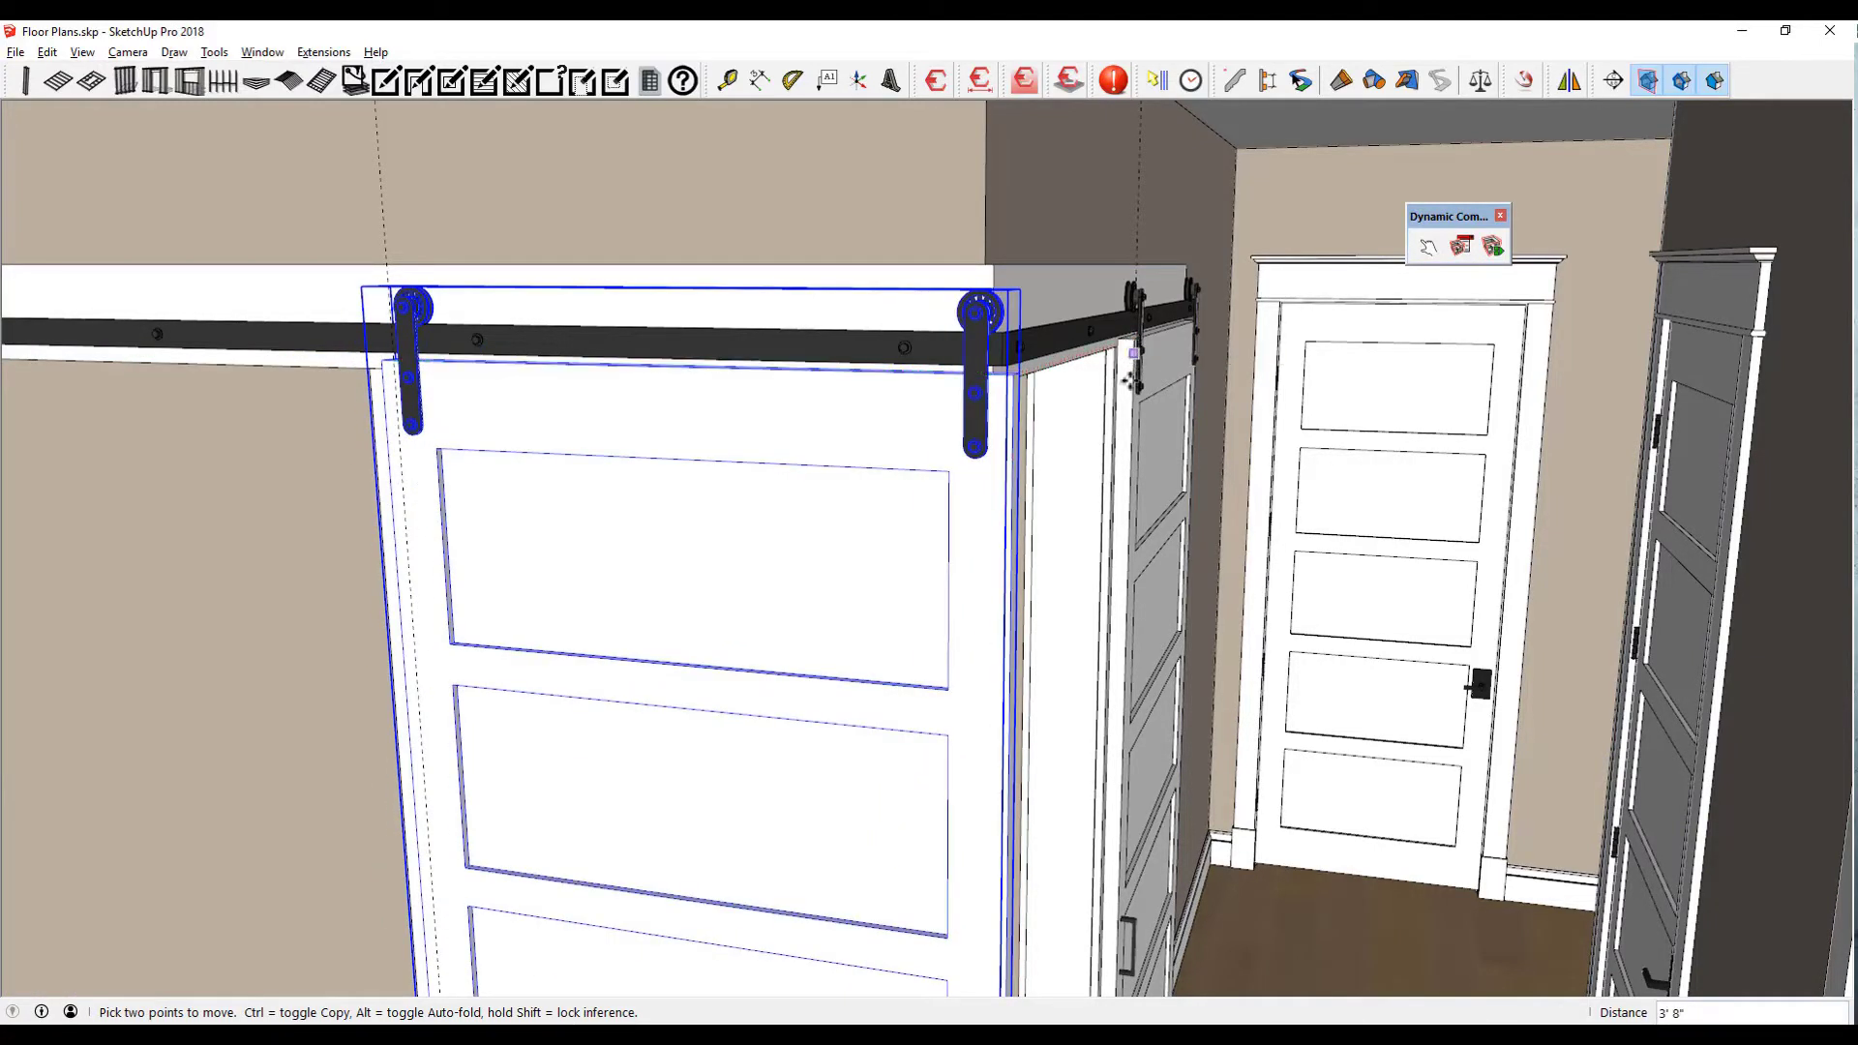
# - Try moving the side barn door 3' 6 9/16" along its track to the corner beside the front door
pyautogui.press('space')
pyautogui.click(1135, 508)
pyautogui.moveTo(1135, 508); pyautogui.dragTo(1155, 357, button='middle')
pyautogui.press('m')
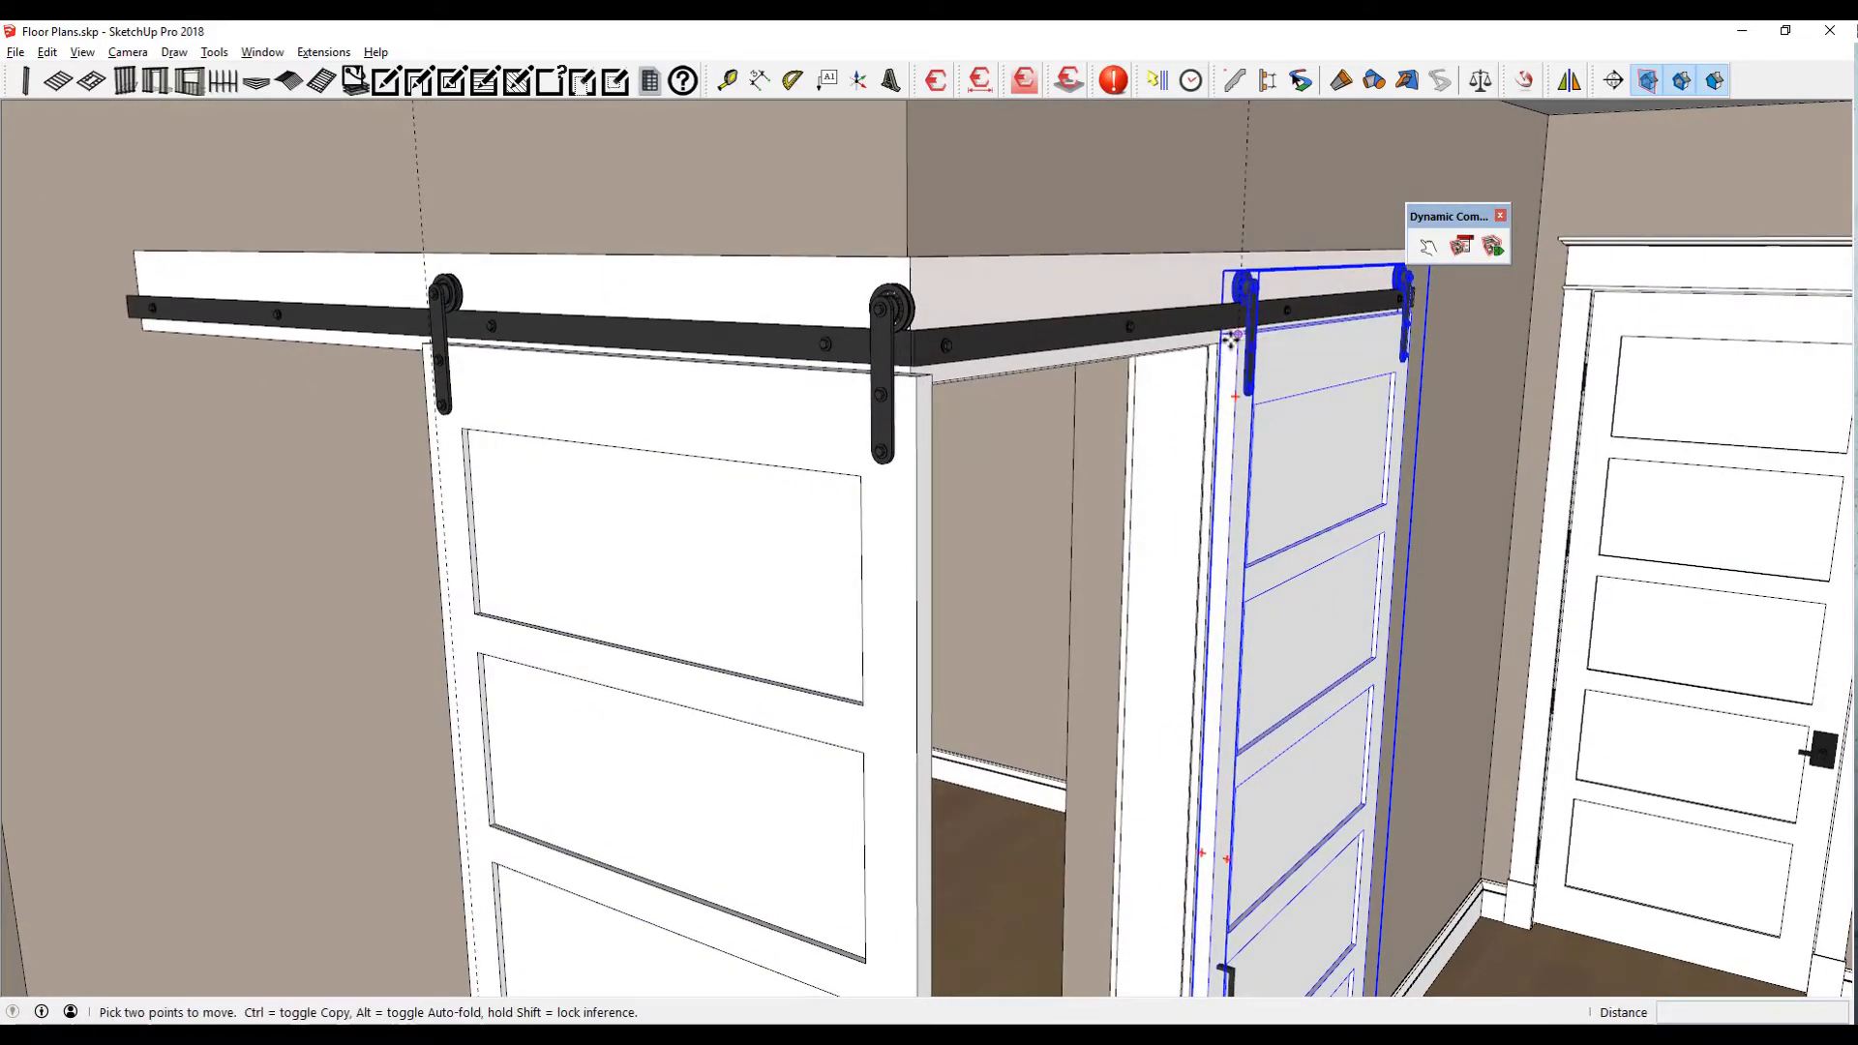
pyautogui.click(1230, 338)
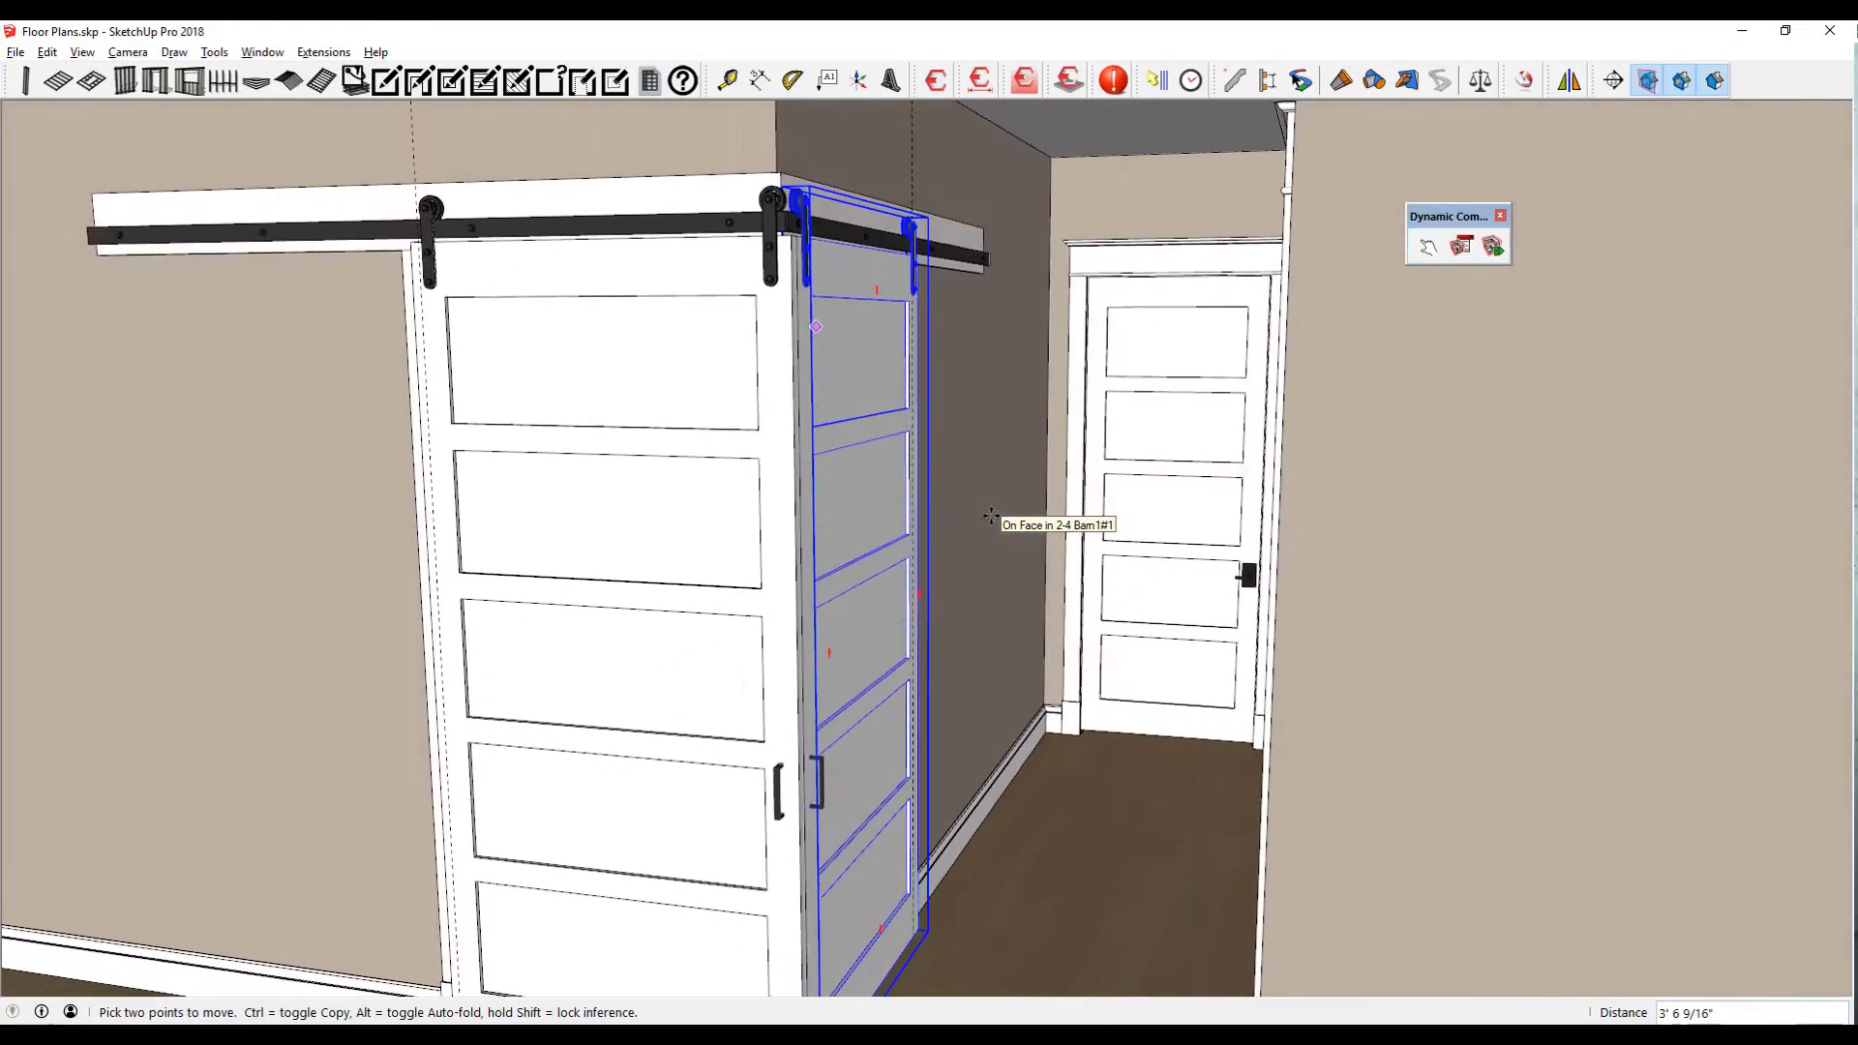
# - Undo the trial moves of both barn doors
pyautogui.press('space')
pyautogui.click(1000, 876)
pyautogui.hotkey('ctrl', 'z')
pyautogui.hotkey('ctrl', 'z')
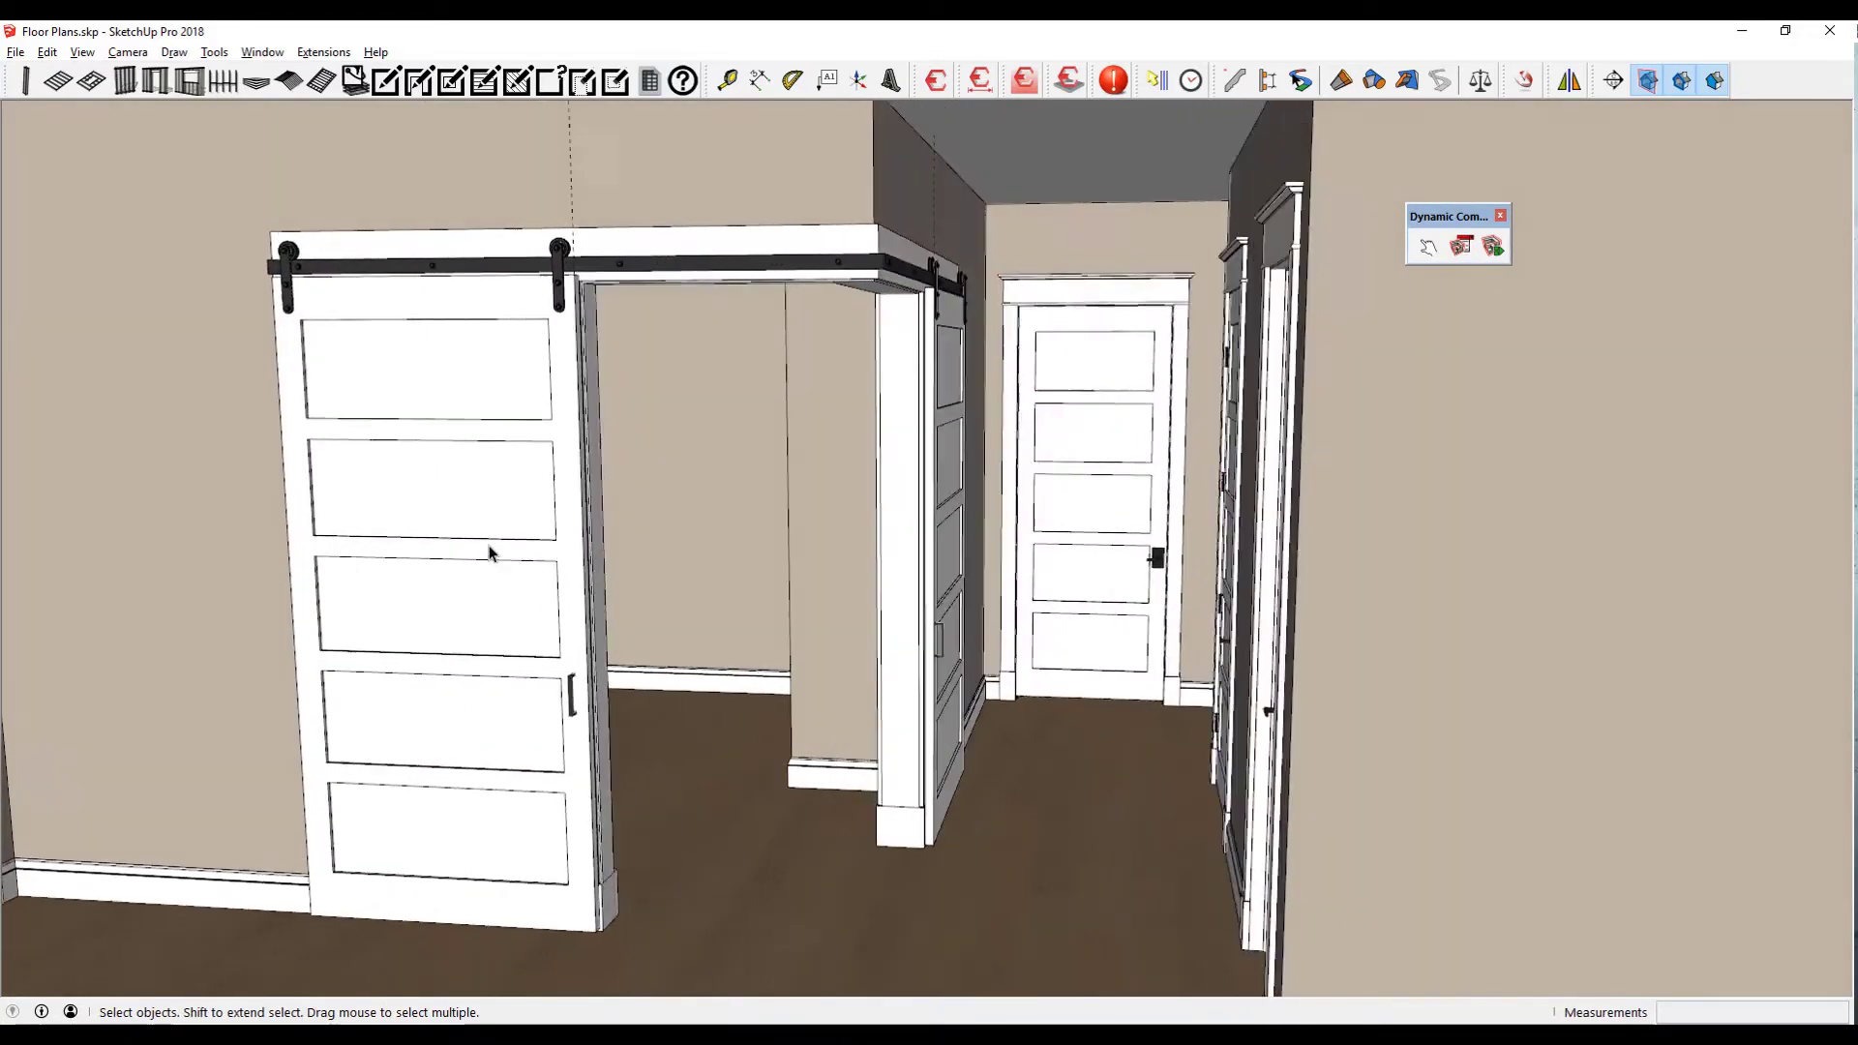
# - Add a Y position attribute to the front barn door component 3_9_barn1
pyautogui.moveTo(894, 501); pyautogui.dragTo(627, 528, button='middle')
pyautogui.click(629, 528)
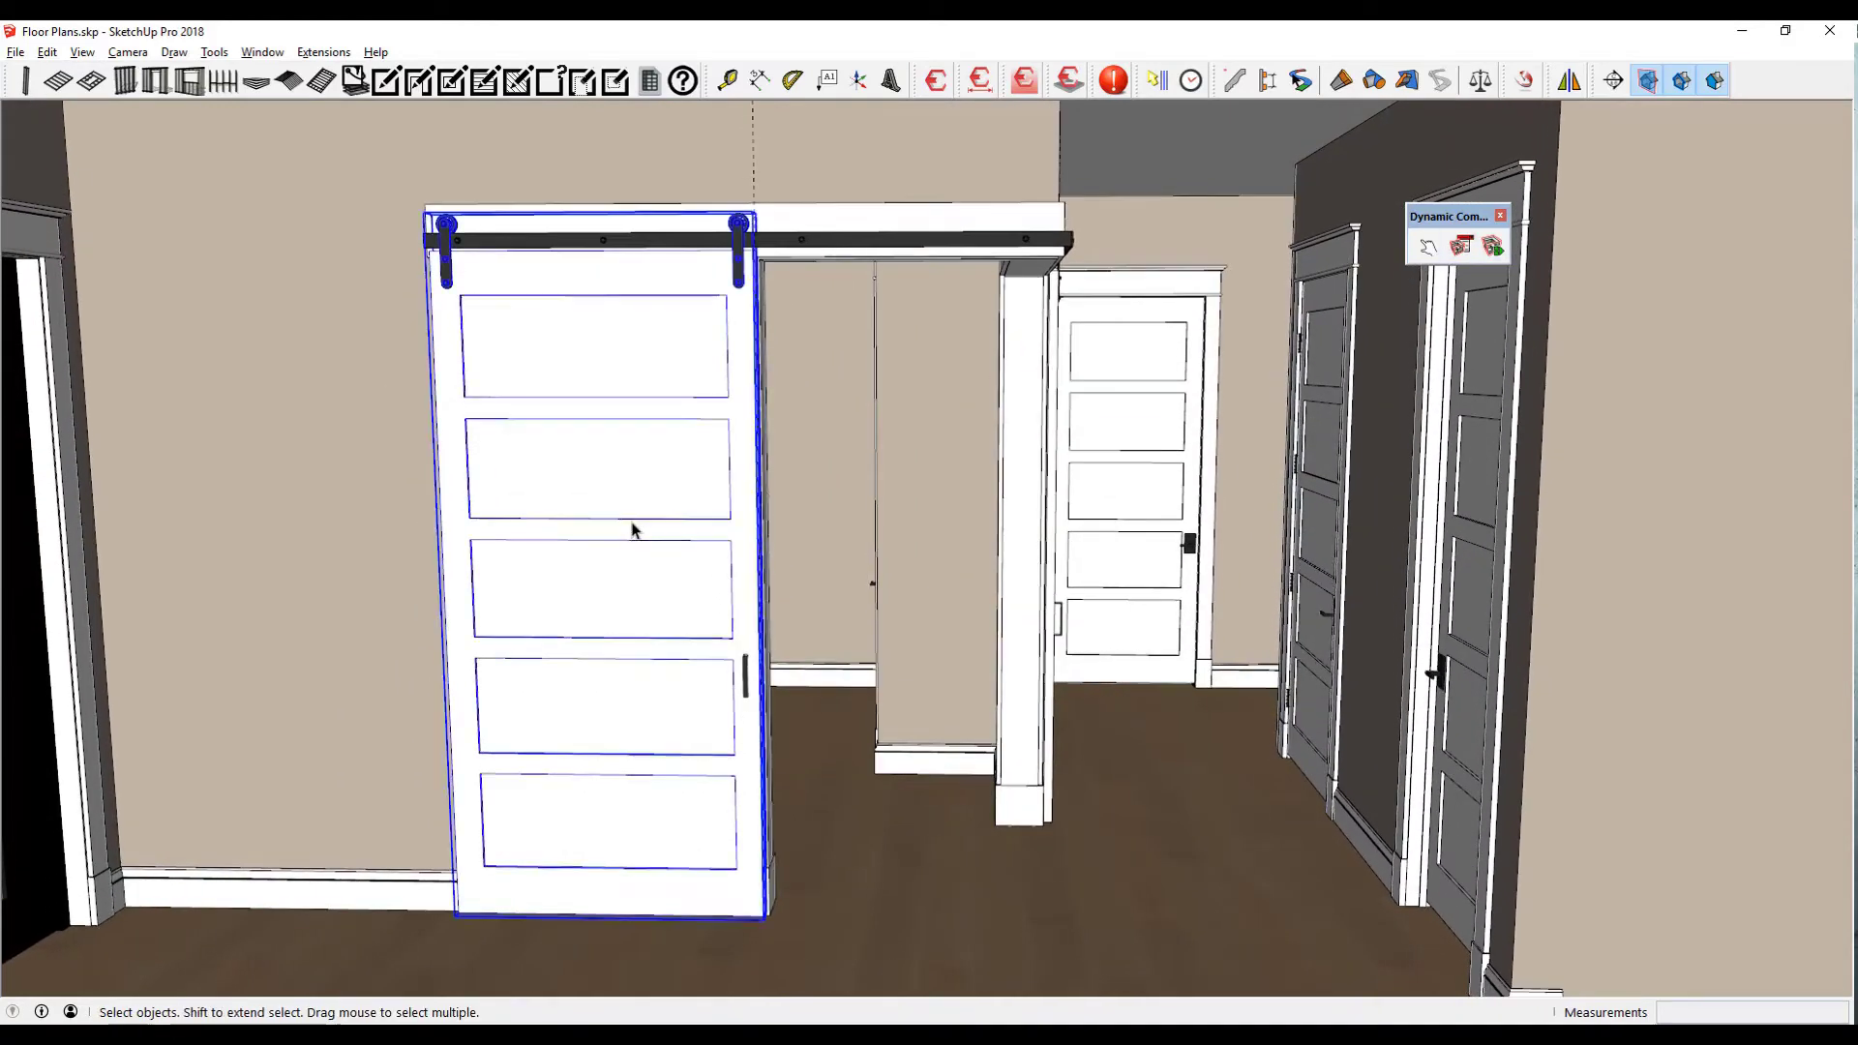
pyautogui.click(1493, 246)
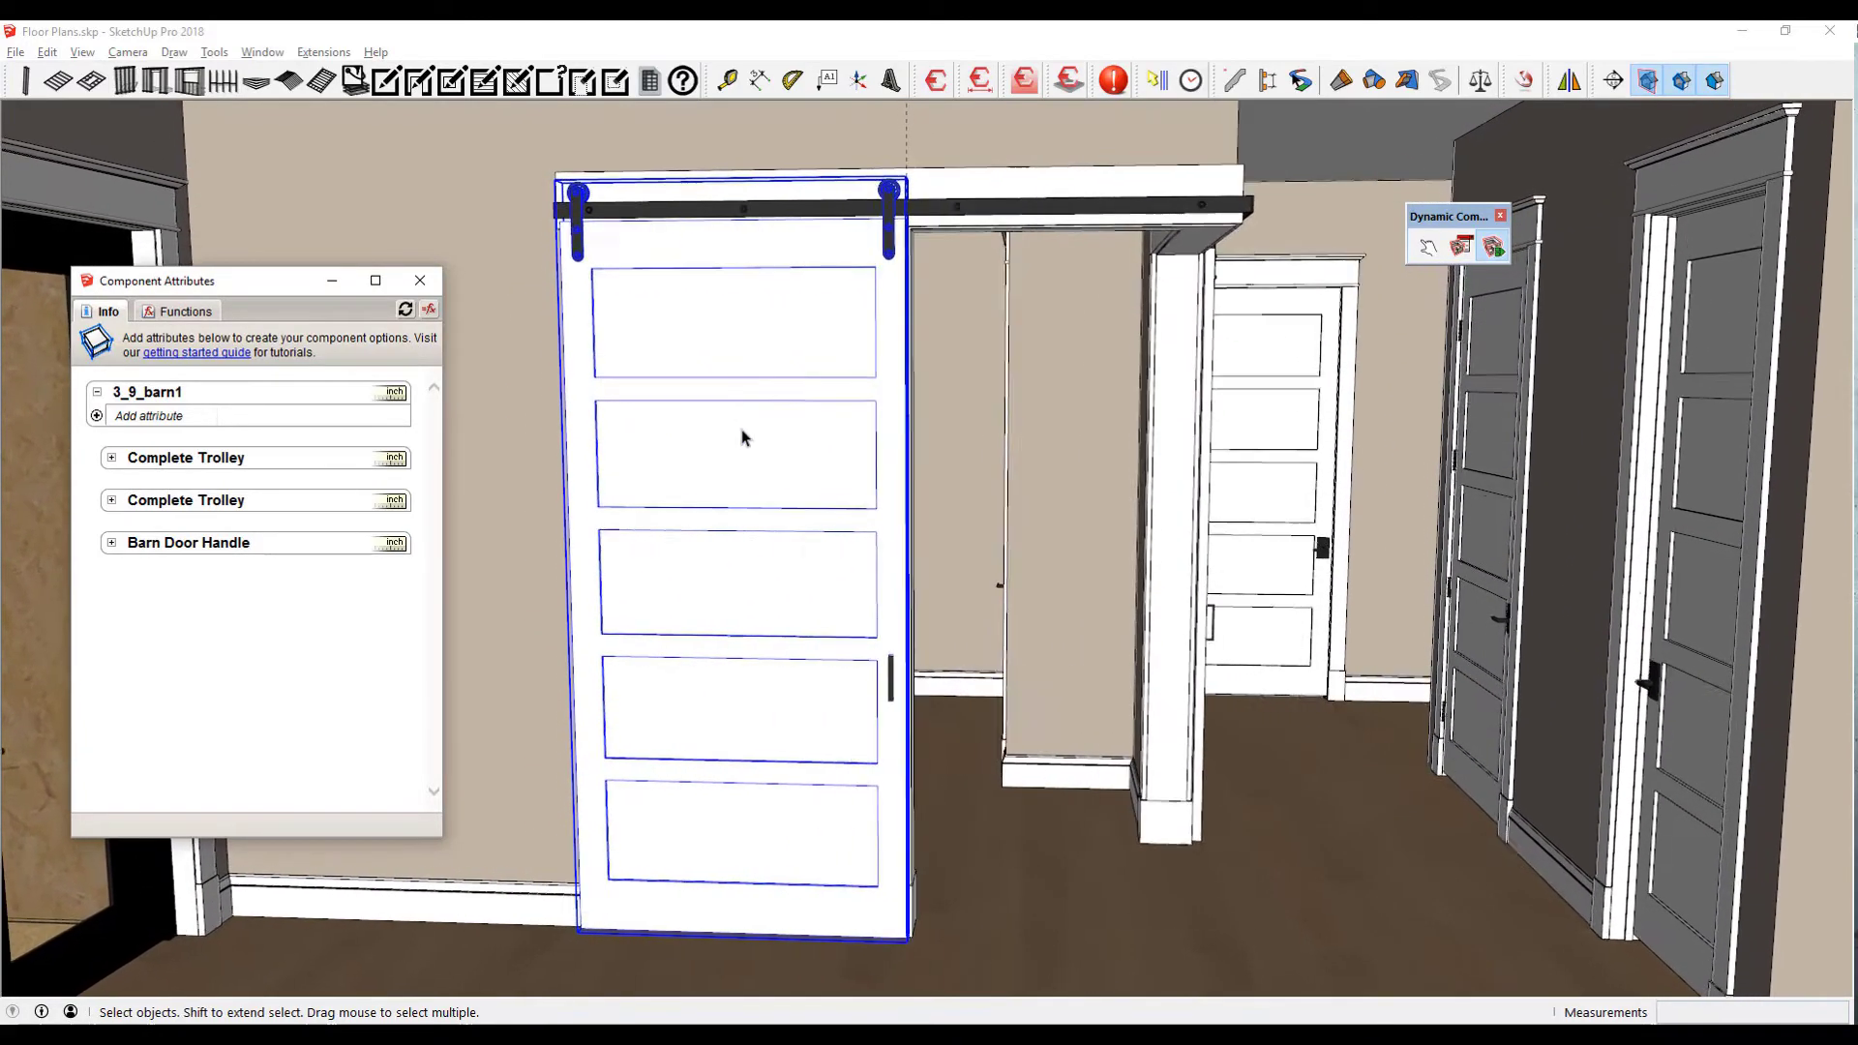
pyautogui.click(98, 419)
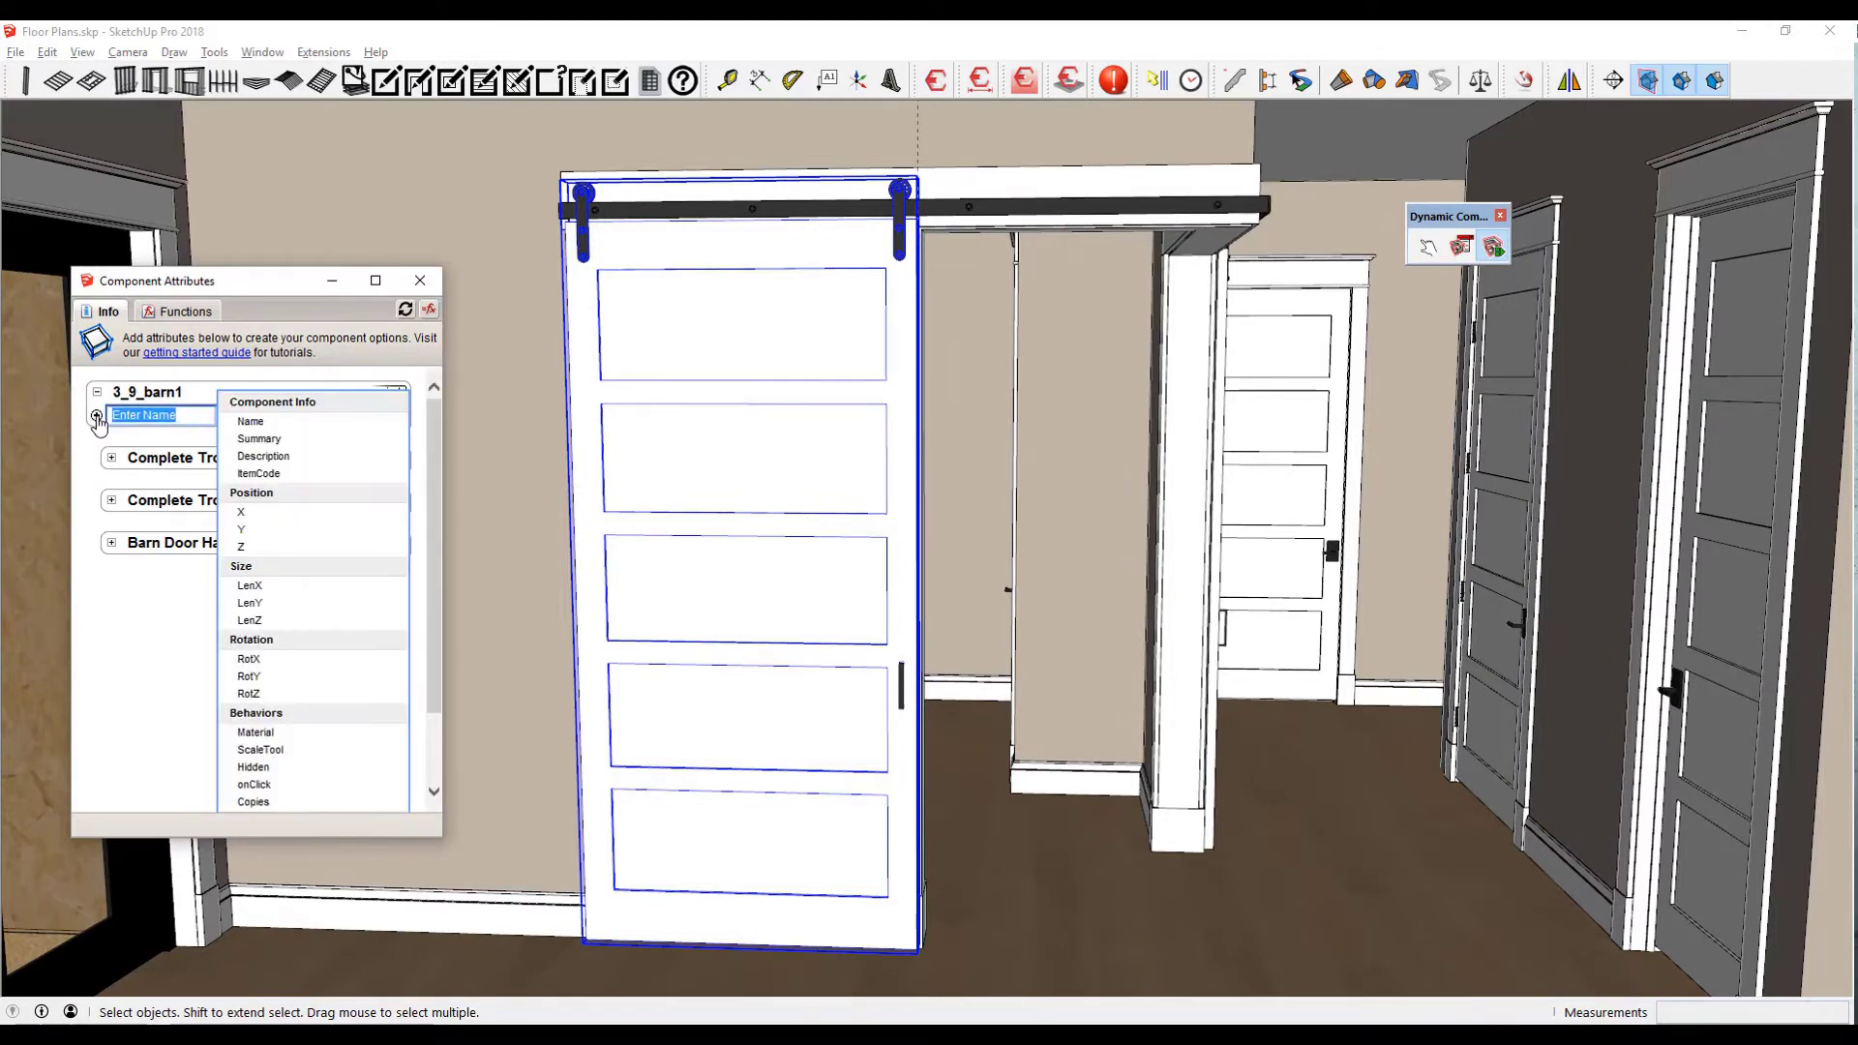
pyautogui.click(247, 530)
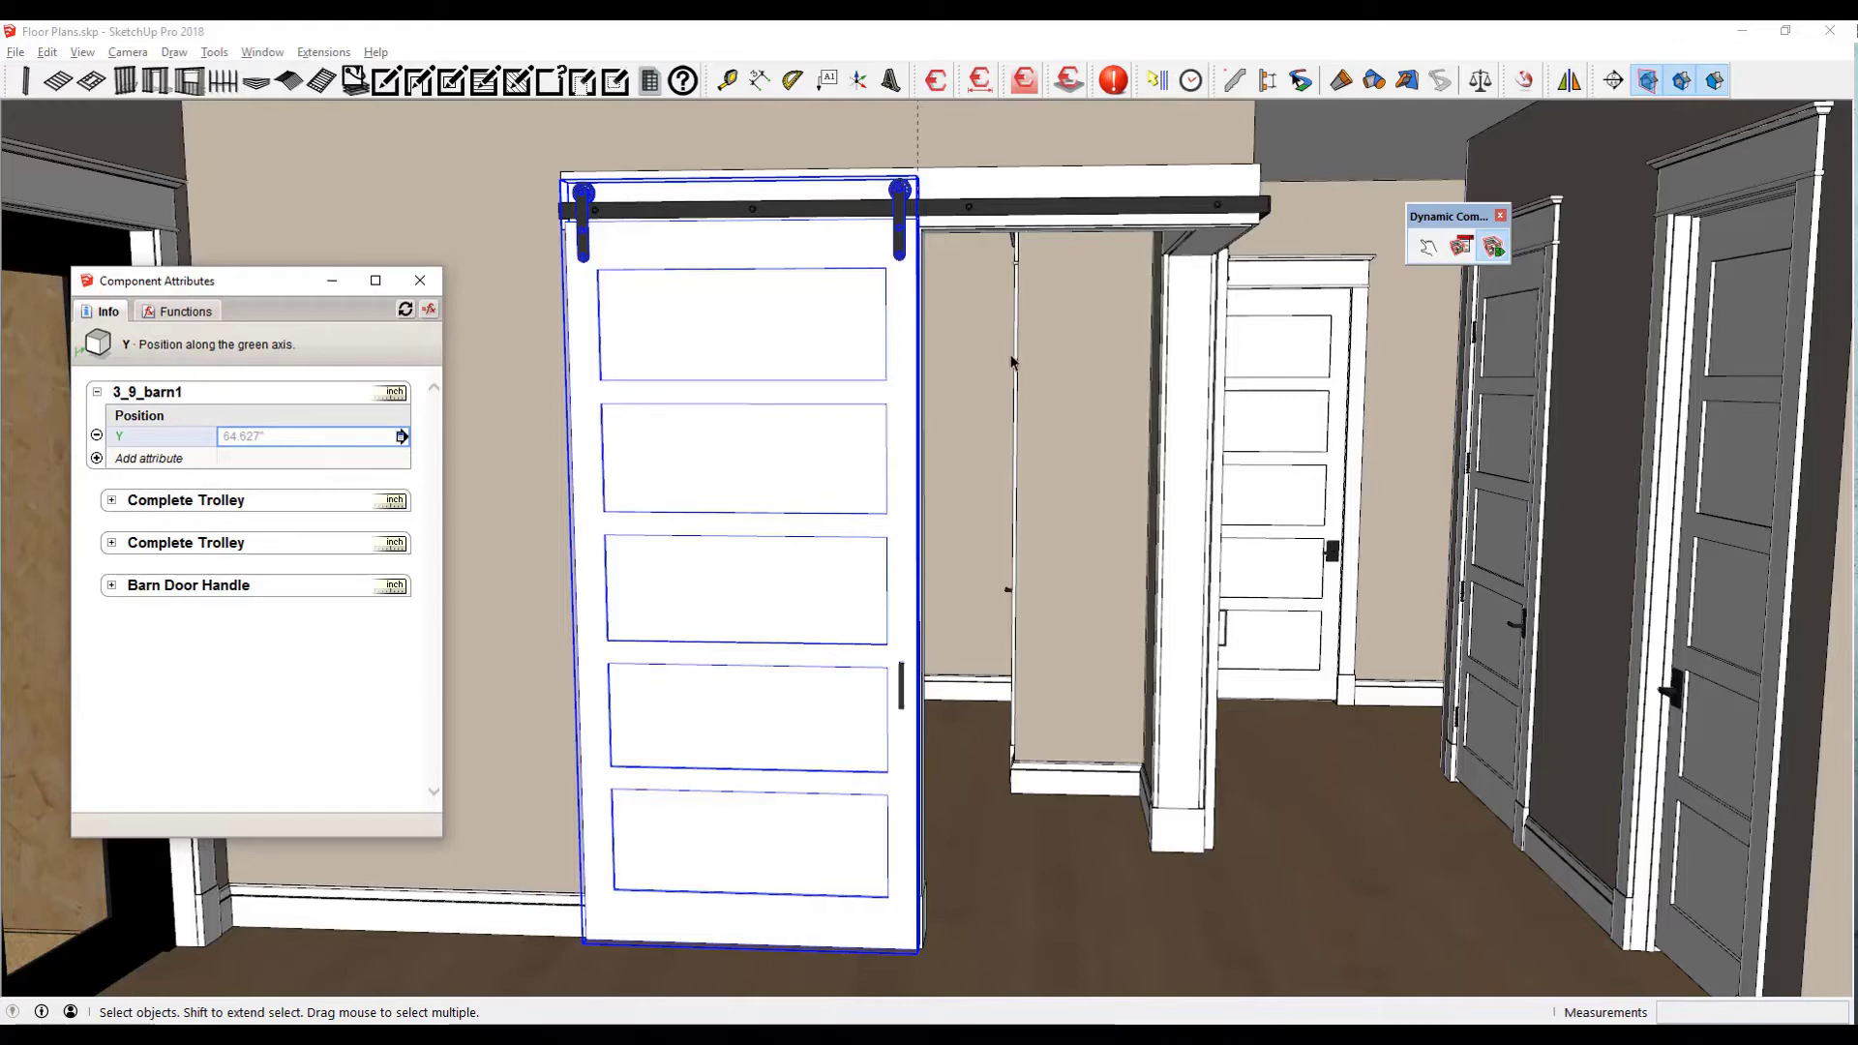
# - Move the front barn door 3' 8" along its track to check its closed Y position, and undo the move
pyautogui.click(801, 343)
pyautogui.scroll(6, 802, 343)
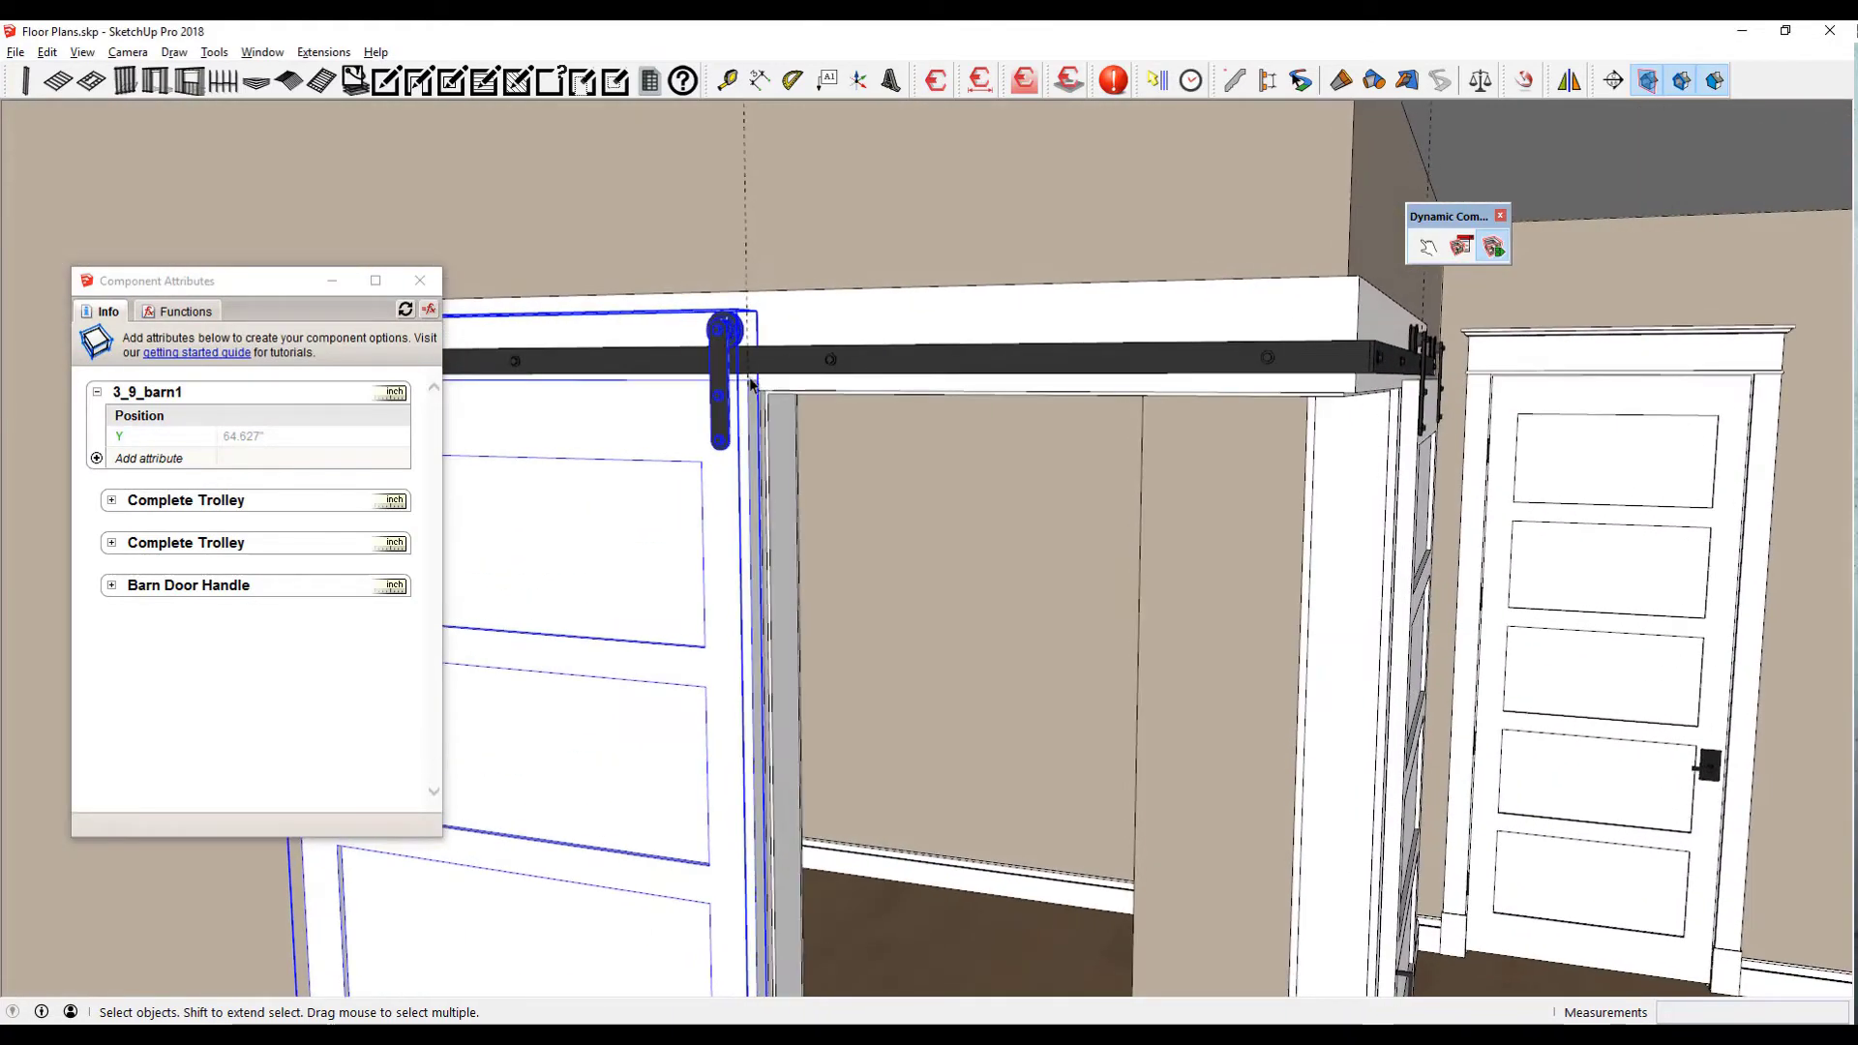
pyautogui.press('m')
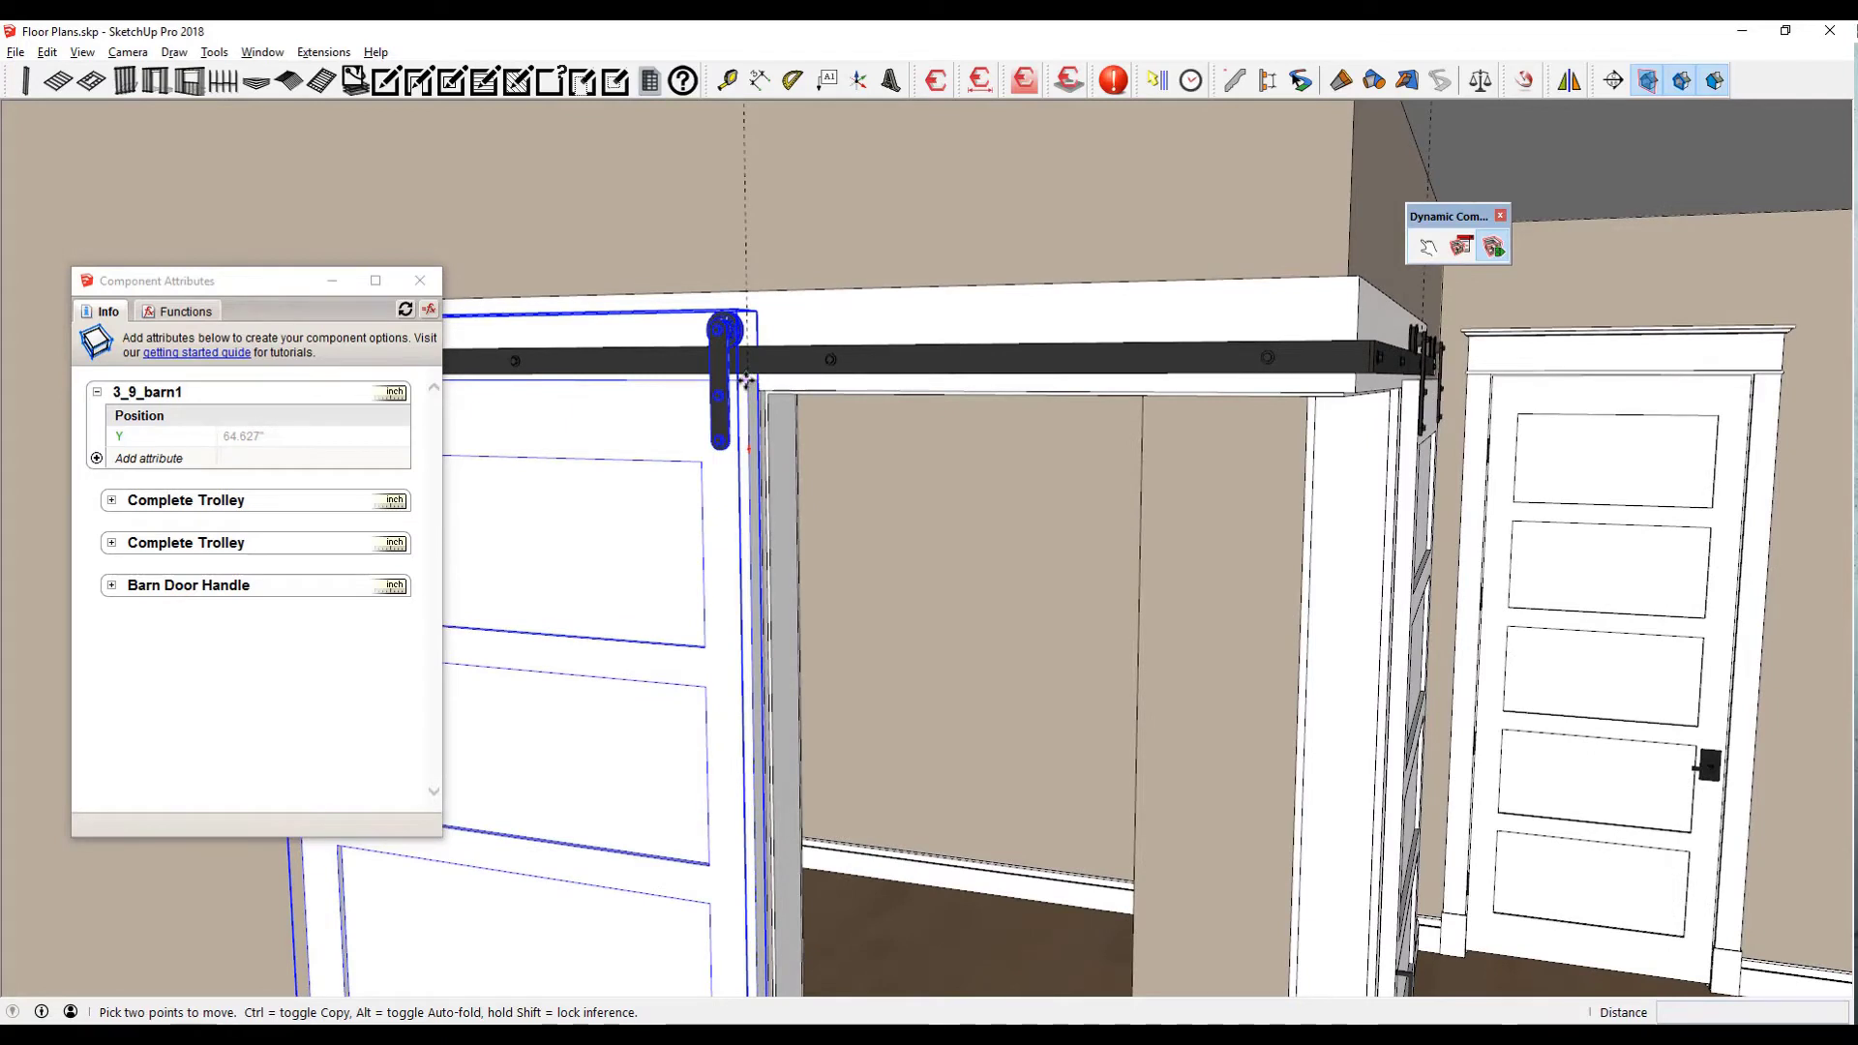
pyautogui.click(751, 382)
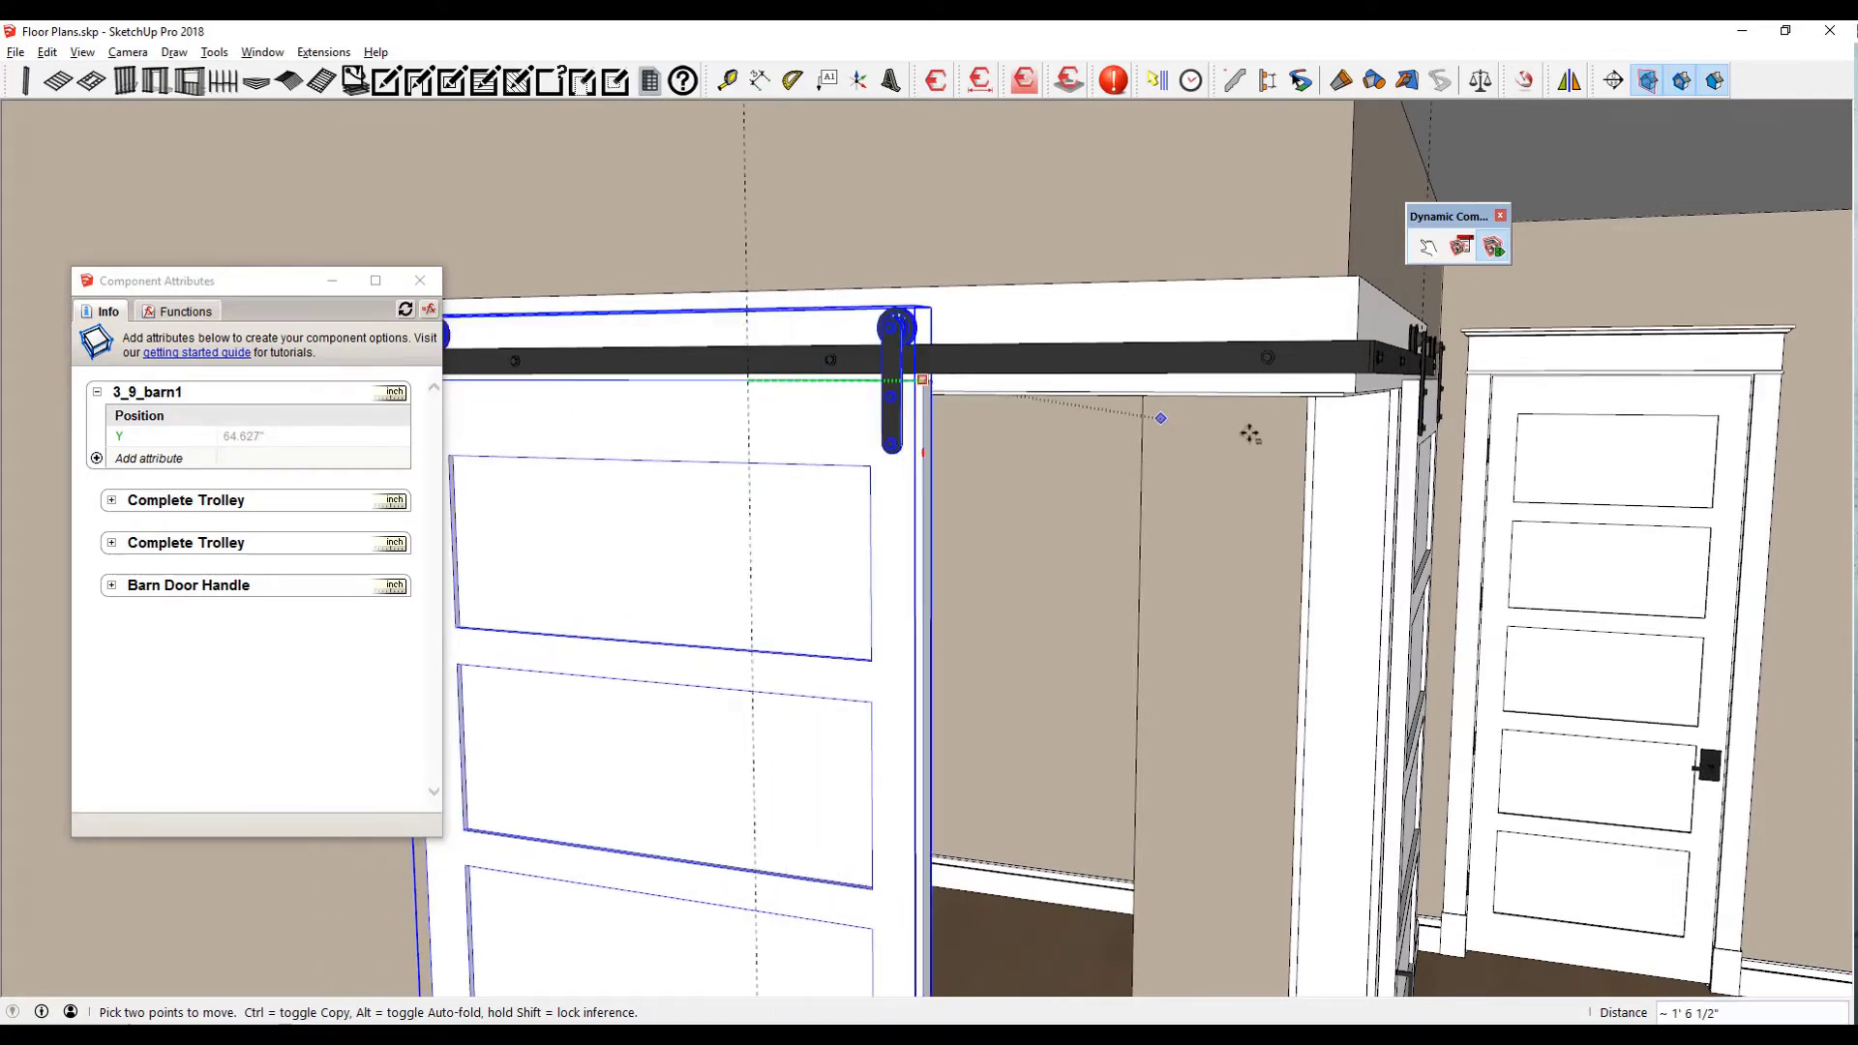
pyautogui.click(1415, 382)
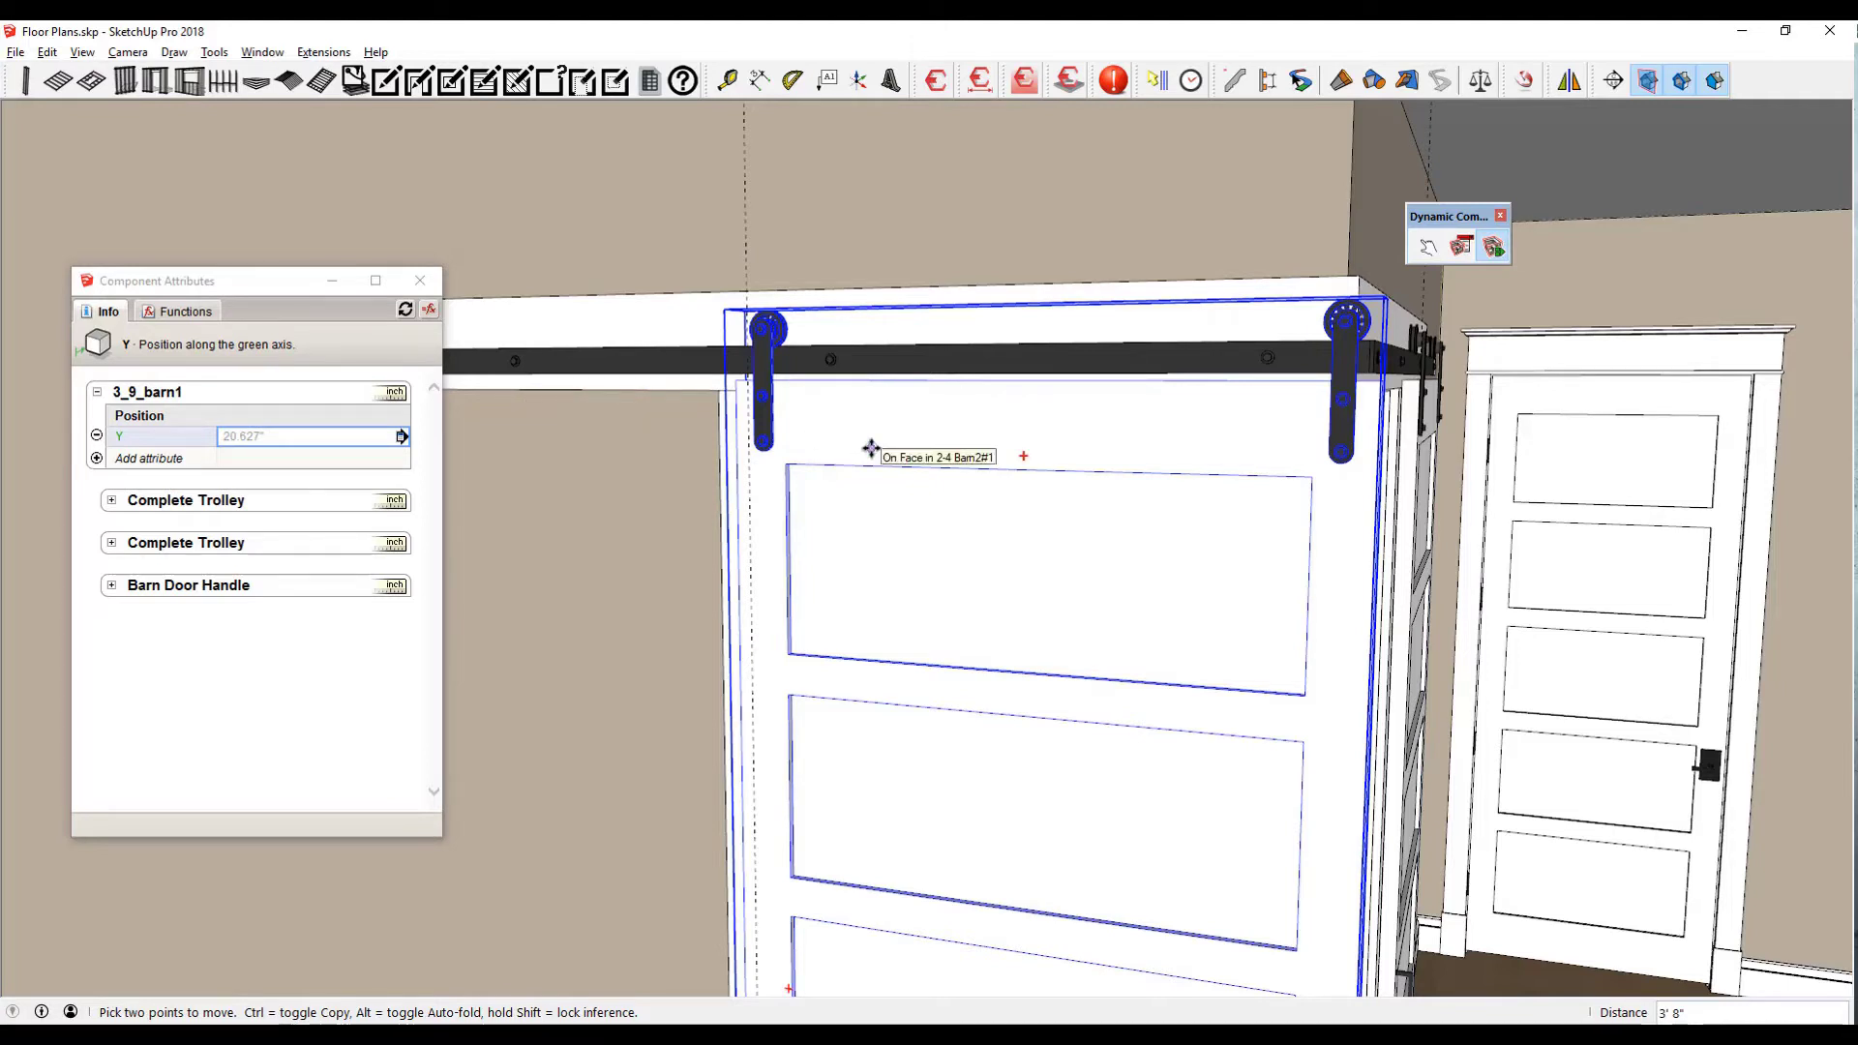
pyautogui.hotkey('ctrl', 'z')
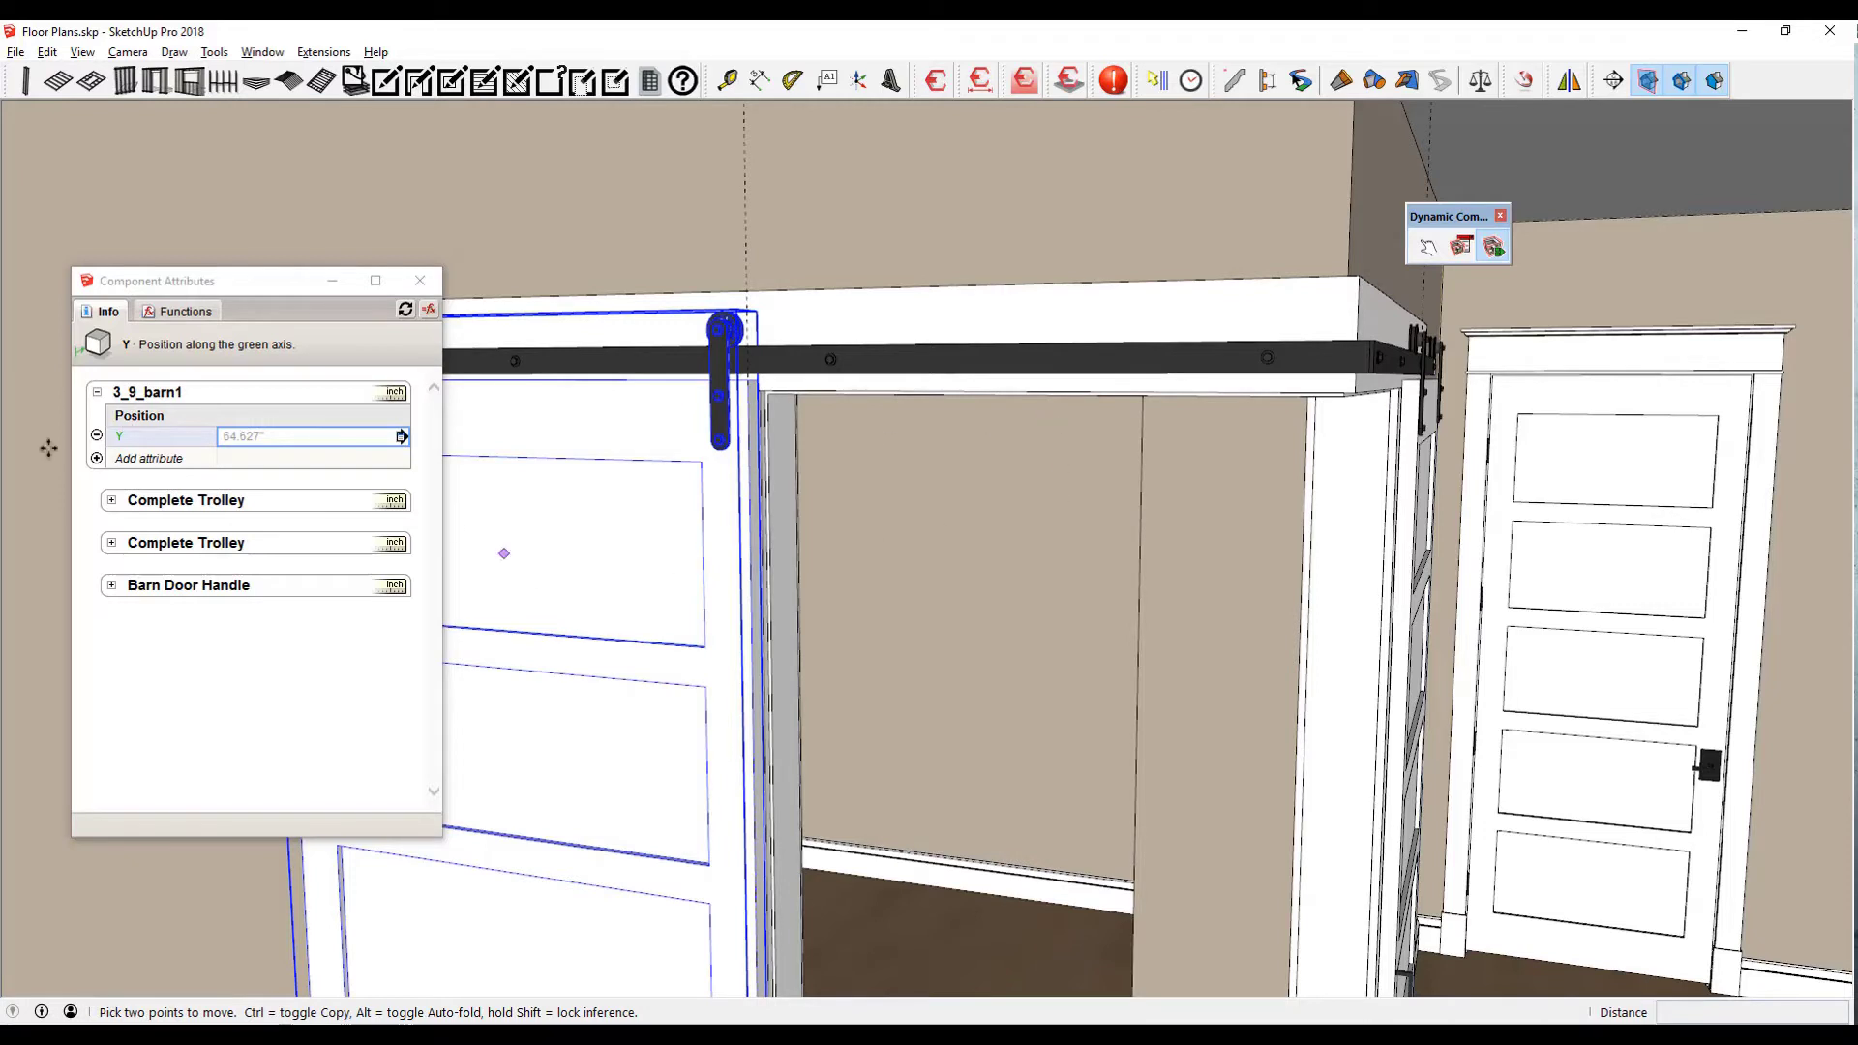
# - Add an onClick behavior attribute to the front barn door component 3_9_barn1 and insert the ANIMATE function as its value
pyautogui.click(96, 458)
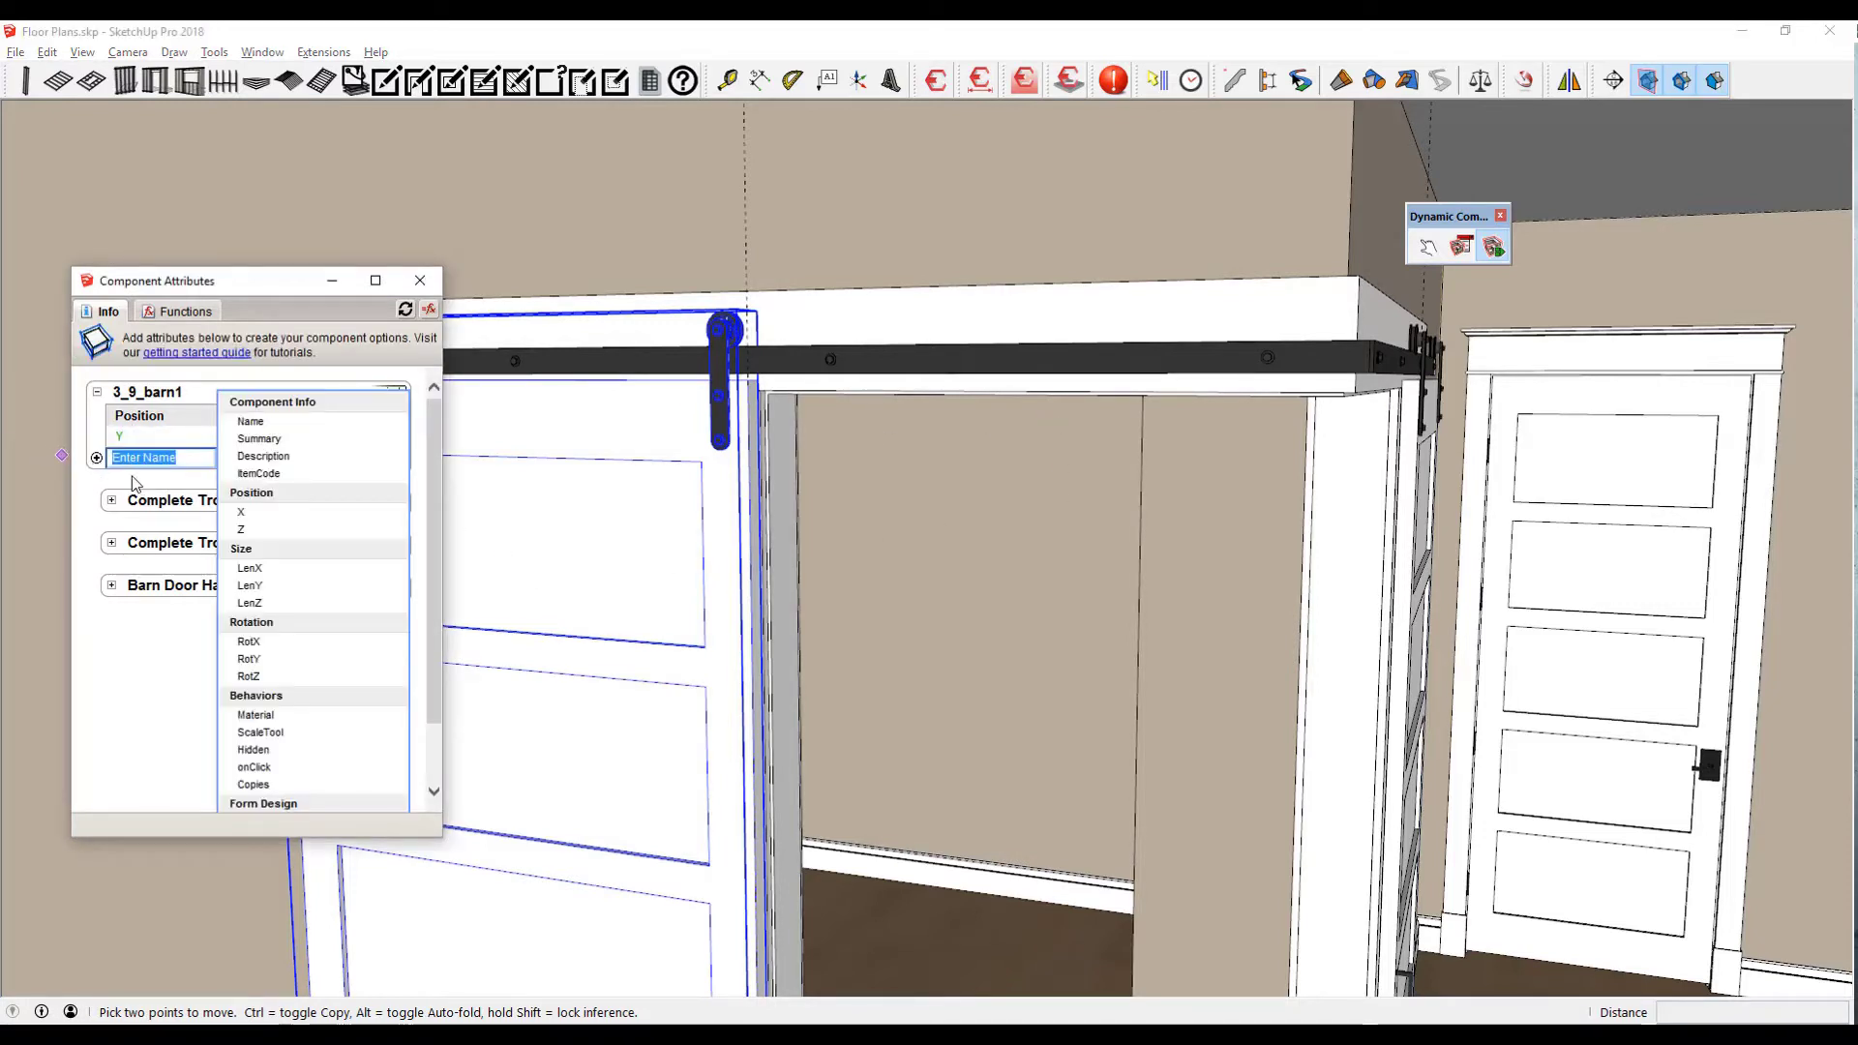
pyautogui.click(268, 767)
pyautogui.click(246, 480)
pyautogui.click(198, 312)
pyautogui.click(376, 339)
pyautogui.moveTo(420, 455); pyautogui.dragTo(409, 694)
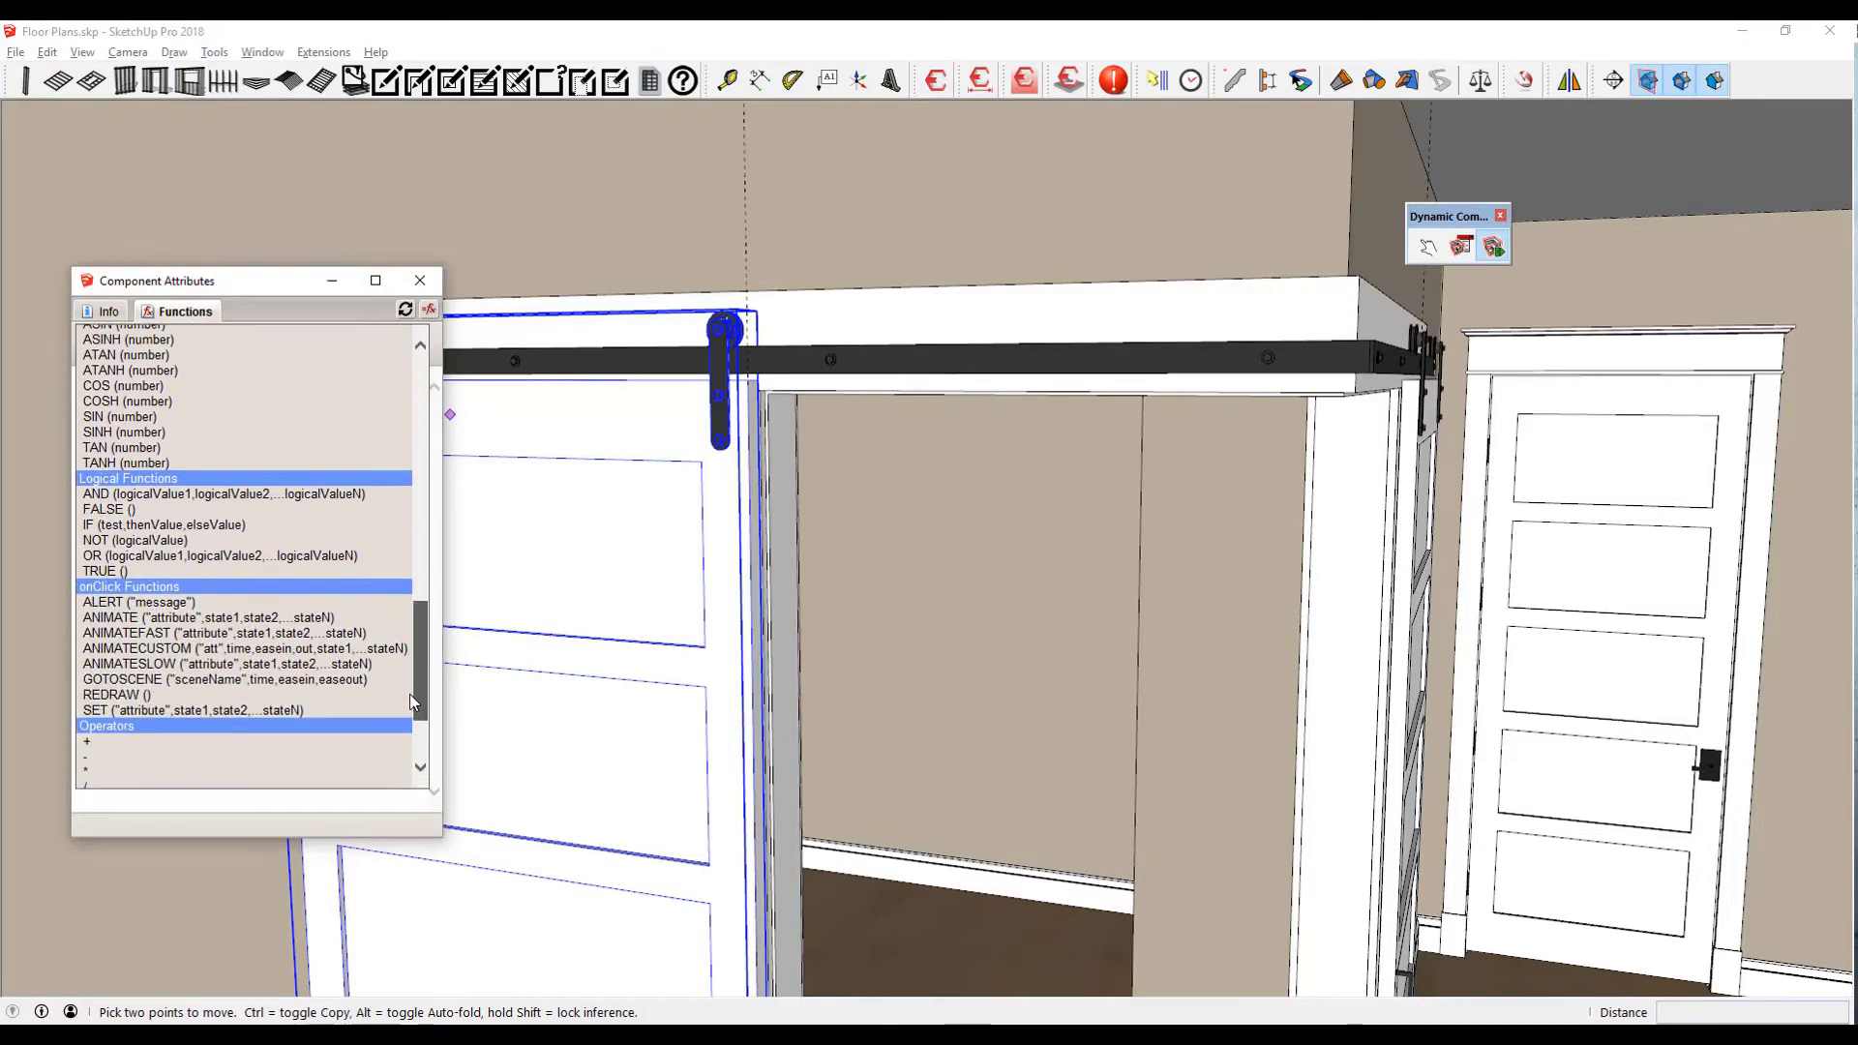
pyautogui.click(137, 609)
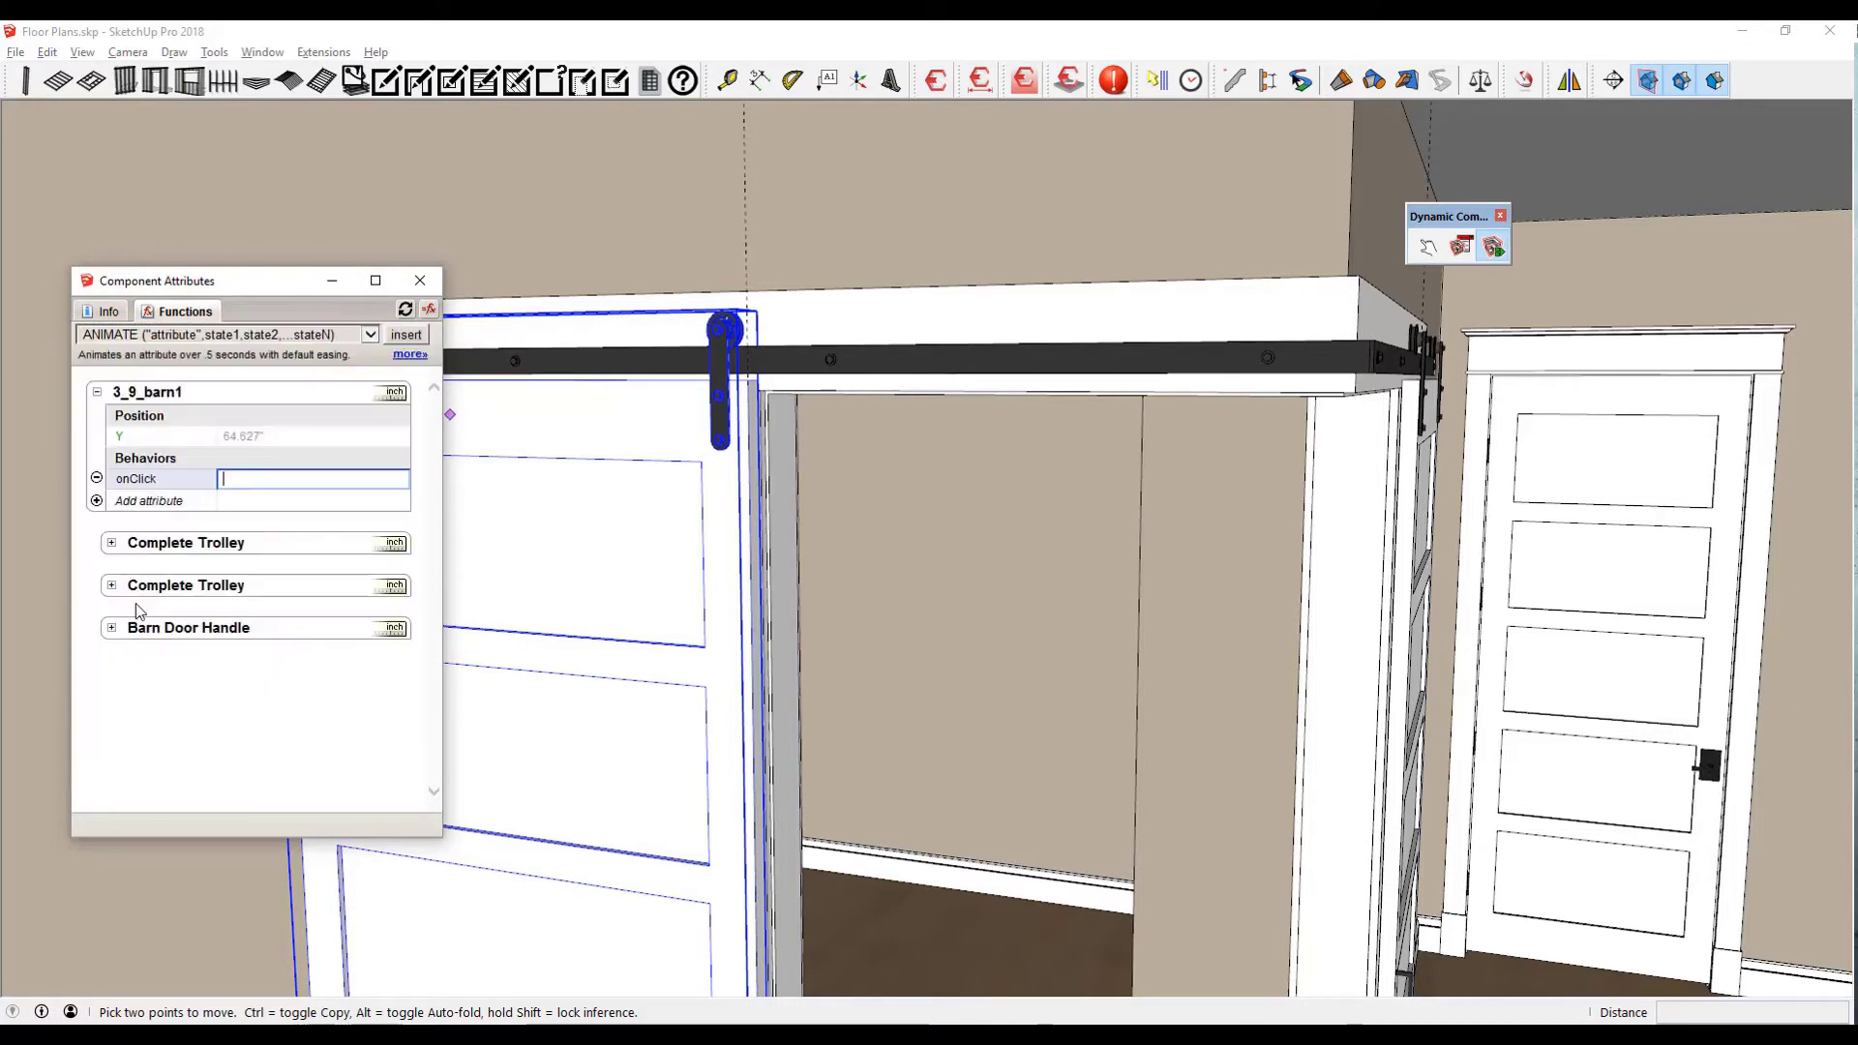
pyautogui.click(400, 339)
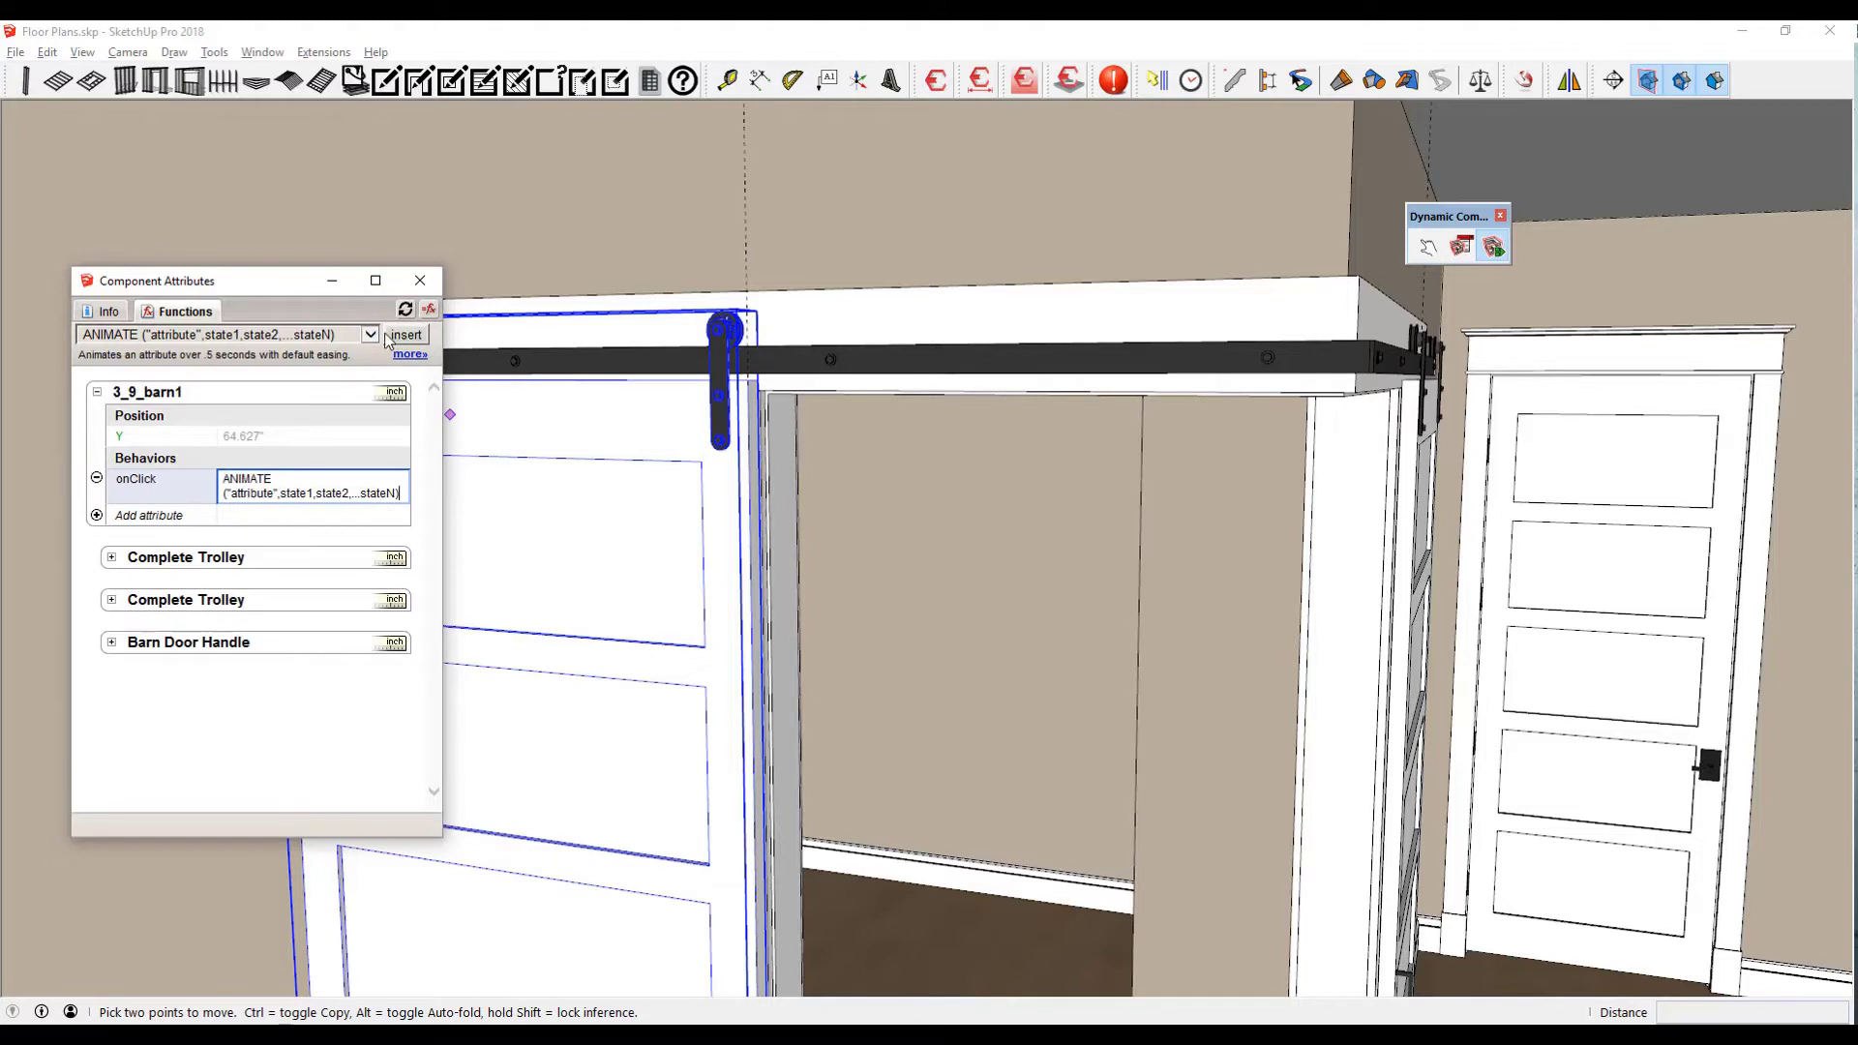
pyautogui.press('Return')
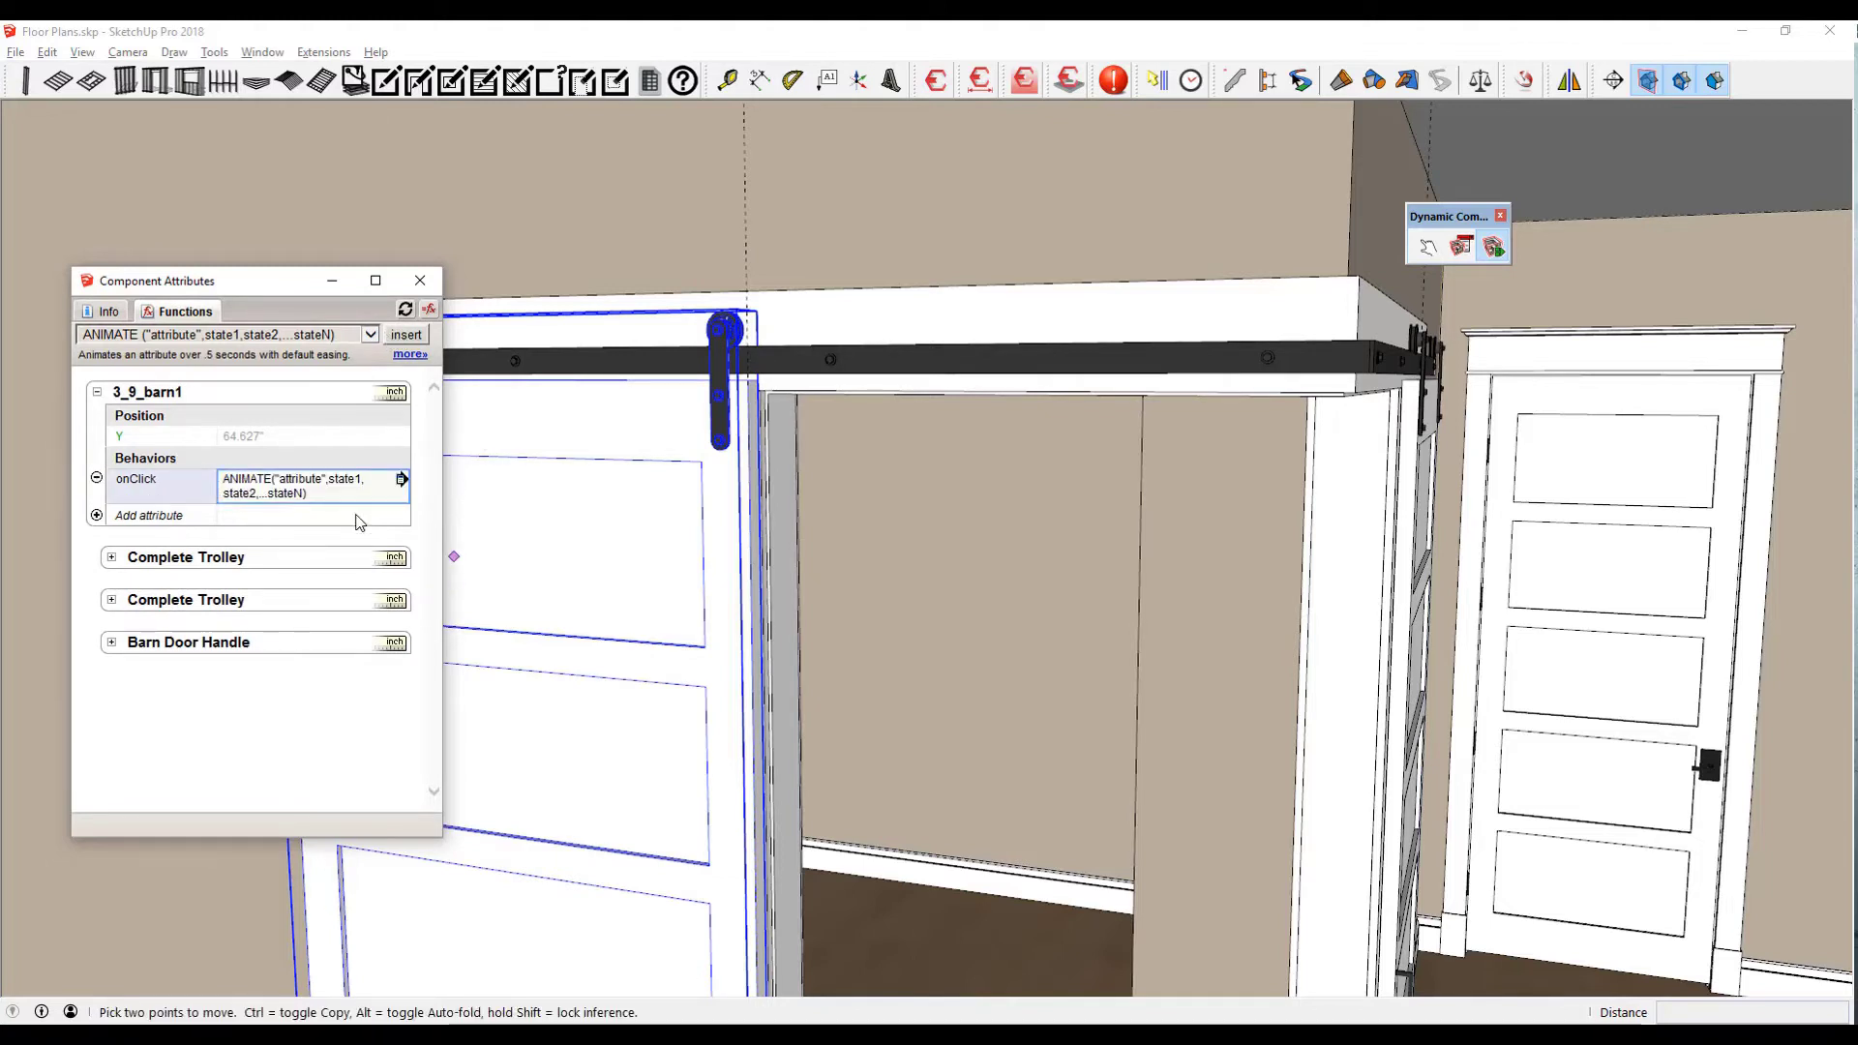
# - Set the front barn door's onClick formula to ANIMATE("Y",20.627,64.627)
pyautogui.click(301, 480)
pyautogui.click(301, 479)
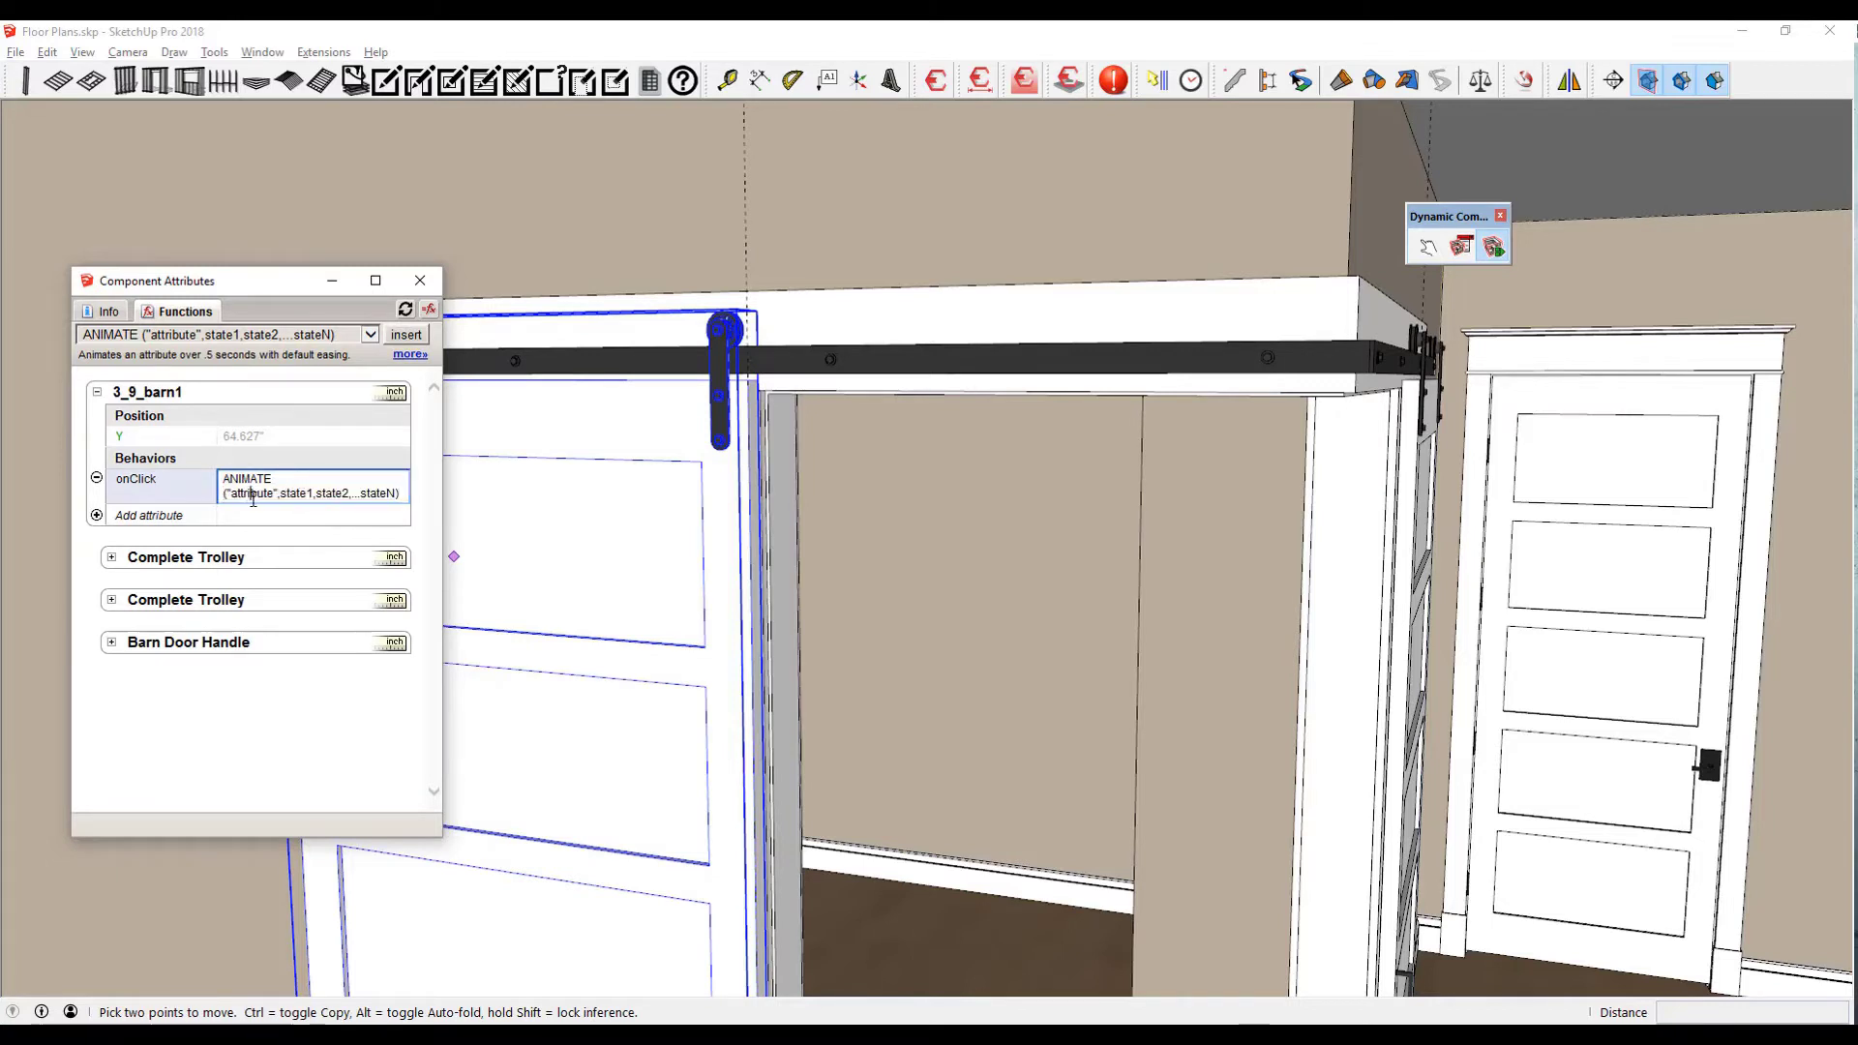
pyautogui.doubleClick(254, 494)
pyautogui.click(120, 436)
pyautogui.moveTo(243, 496); pyautogui.dragTo(359, 495)
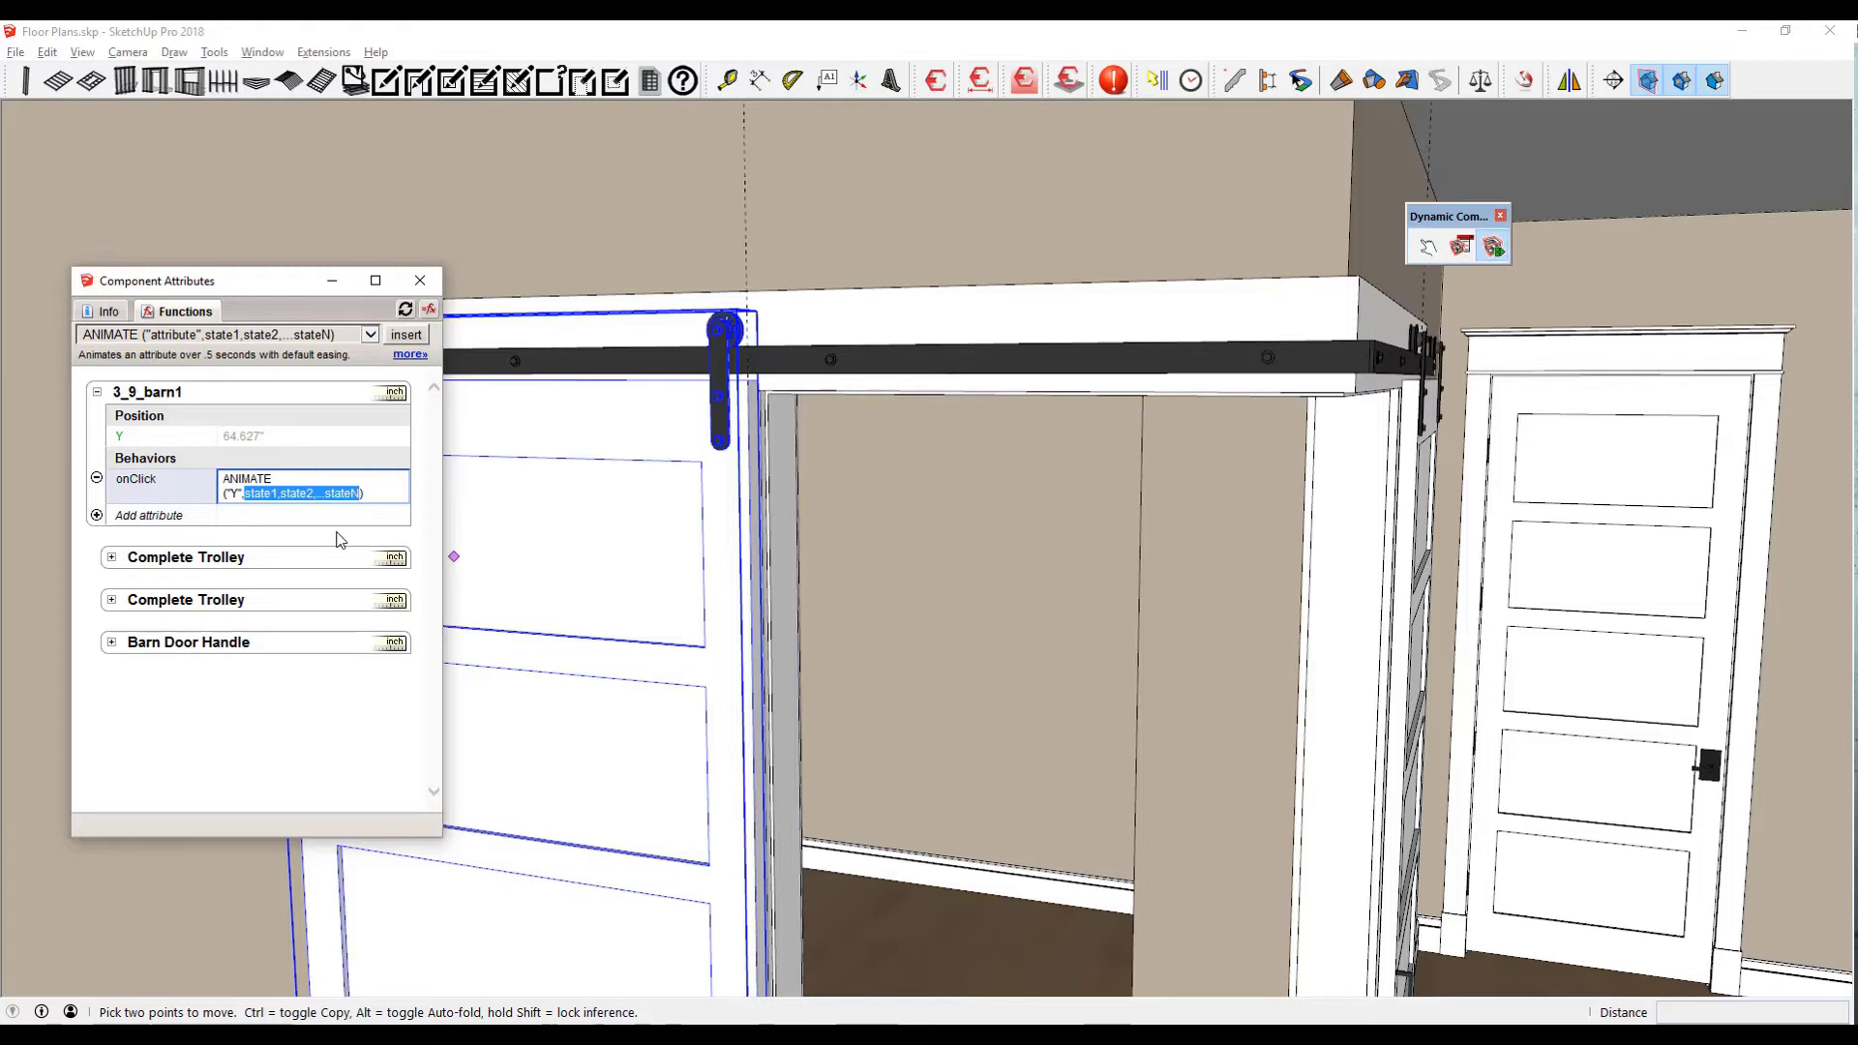
pyautogui.write('20.627')
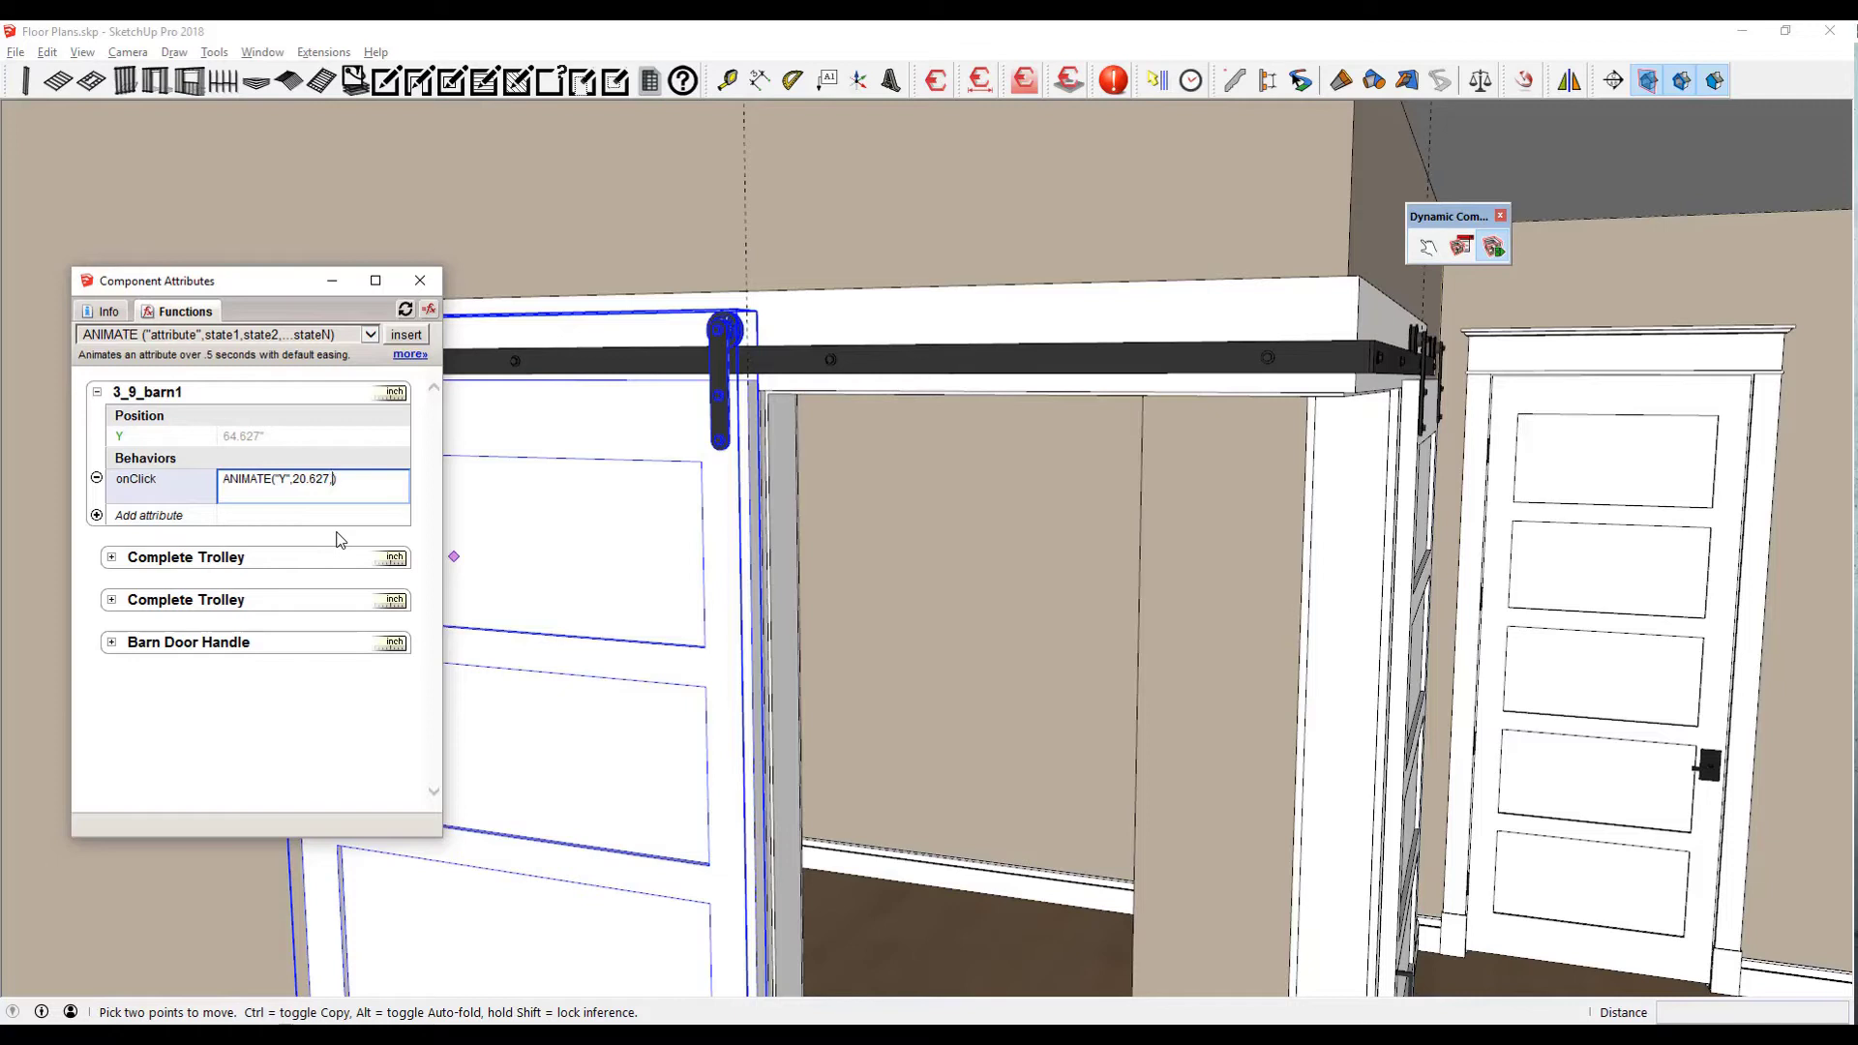
pyautogui.write(',64')
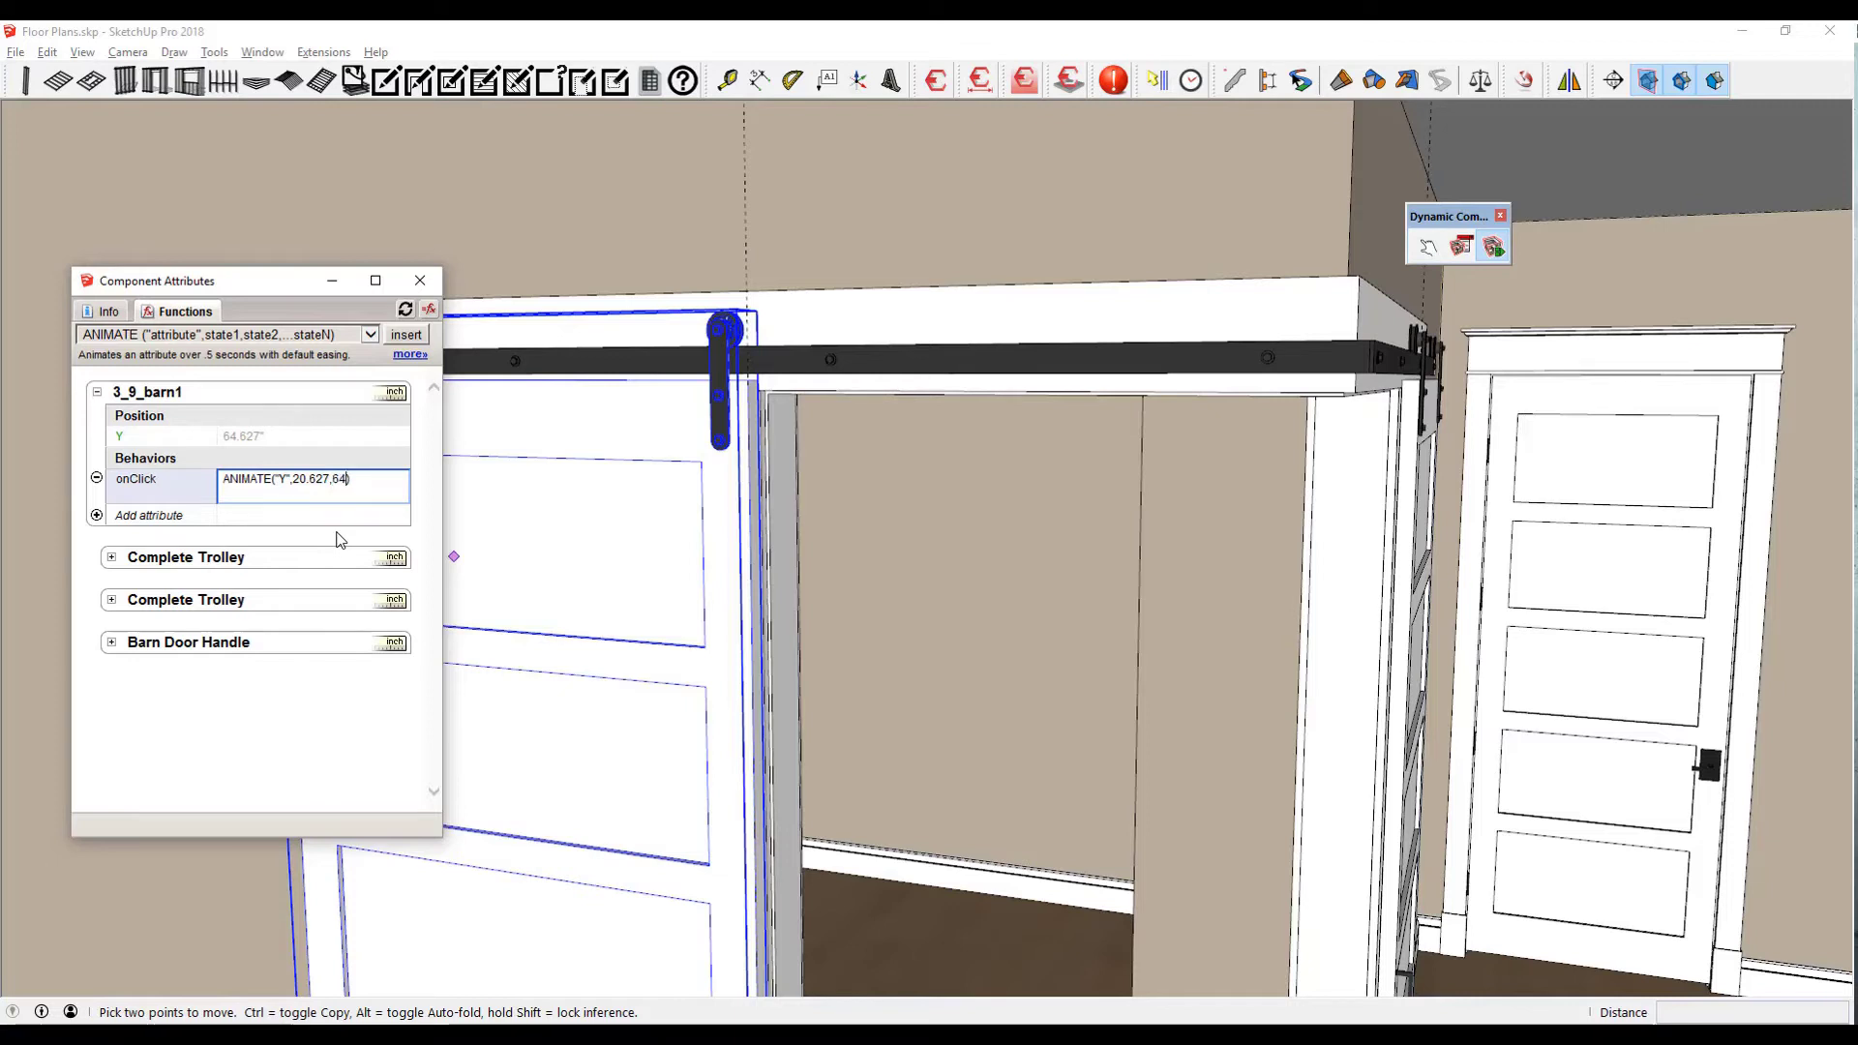
pyautogui.write('.627')
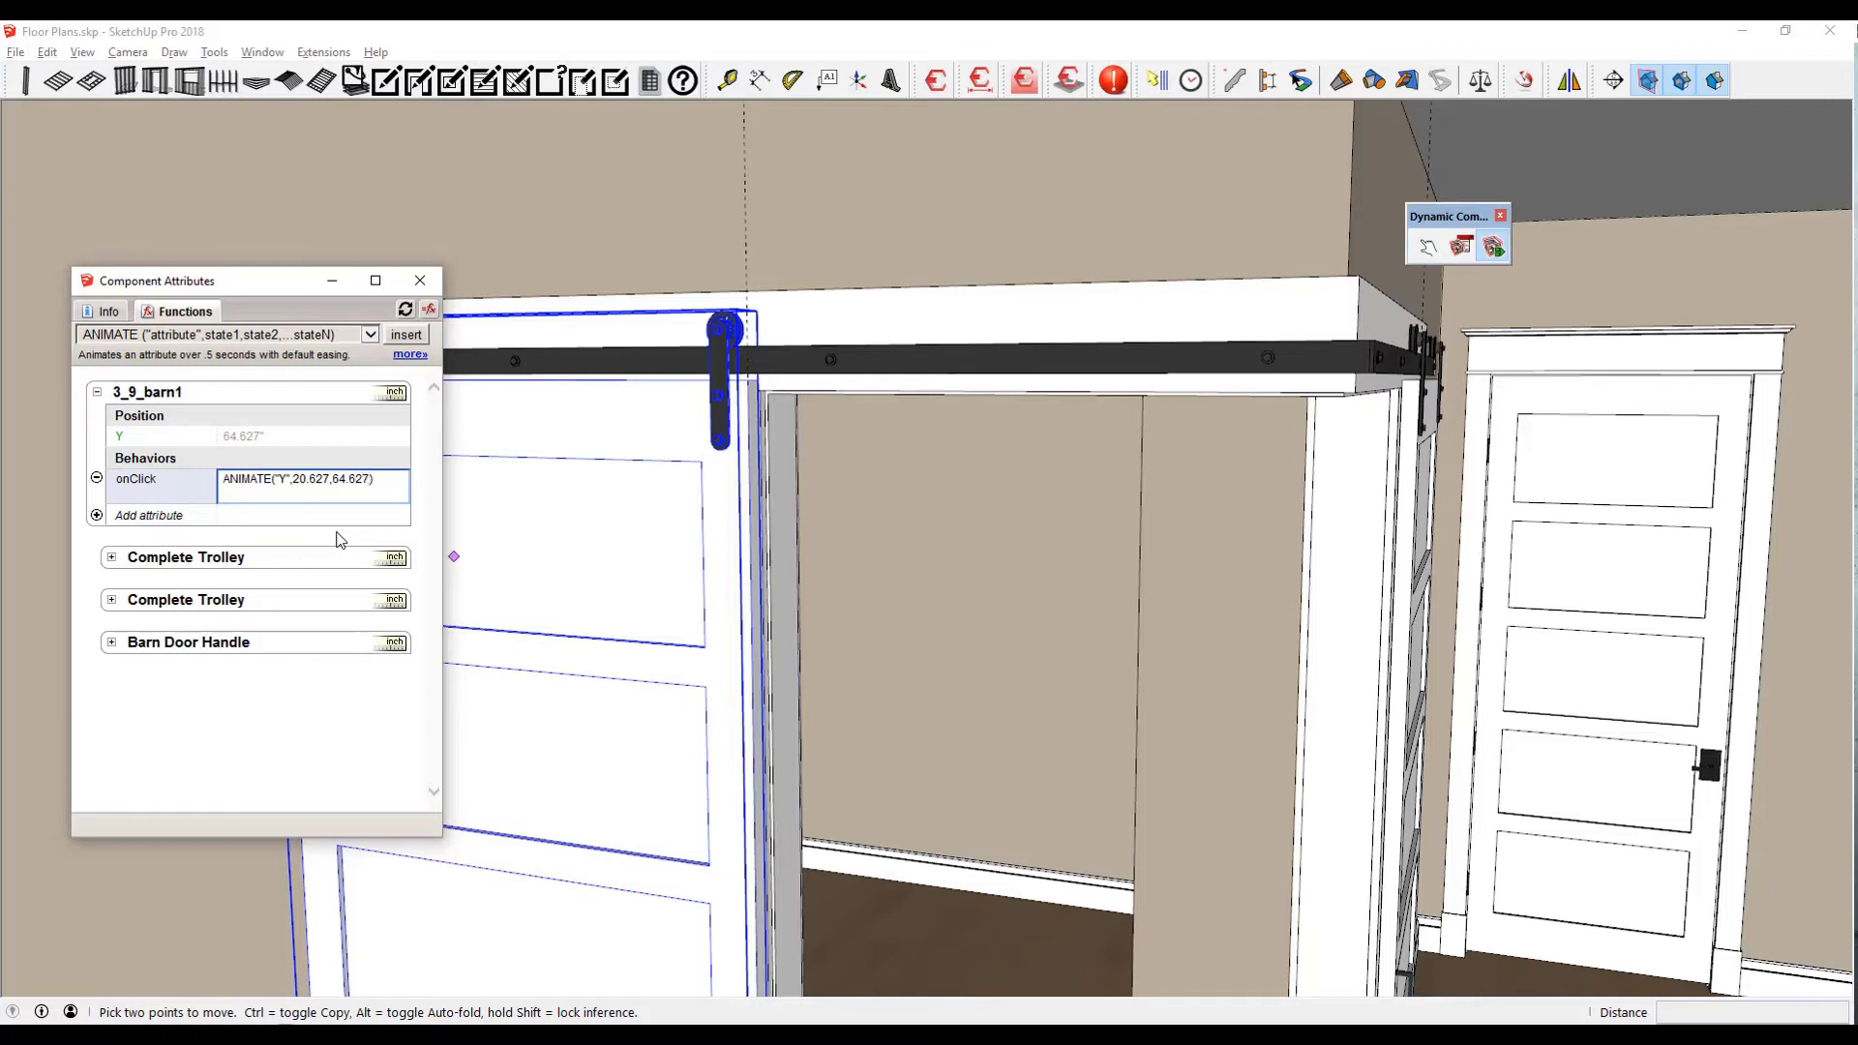
pyautogui.press('Return')
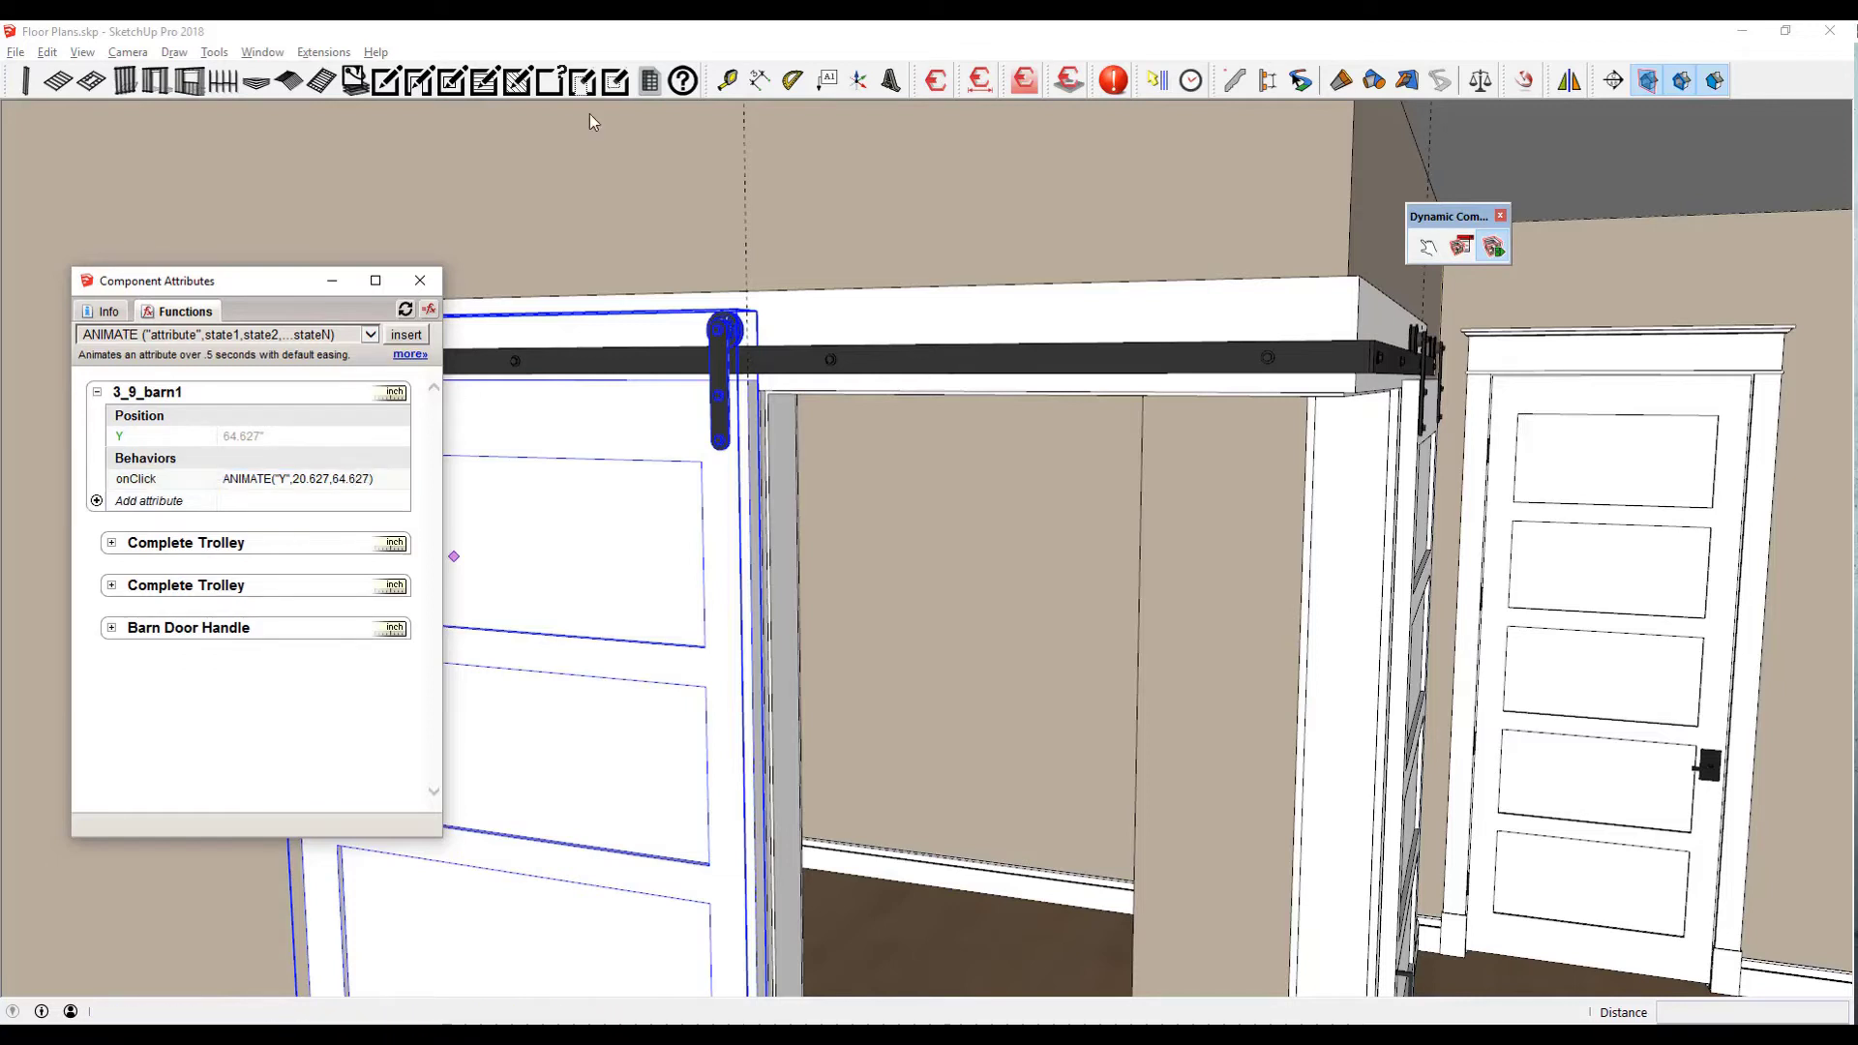
# - Test the front barn door's click animation by sliding it closed and open again with the Interact tool
pyautogui.click(1430, 249)
pyautogui.click(673, 711)
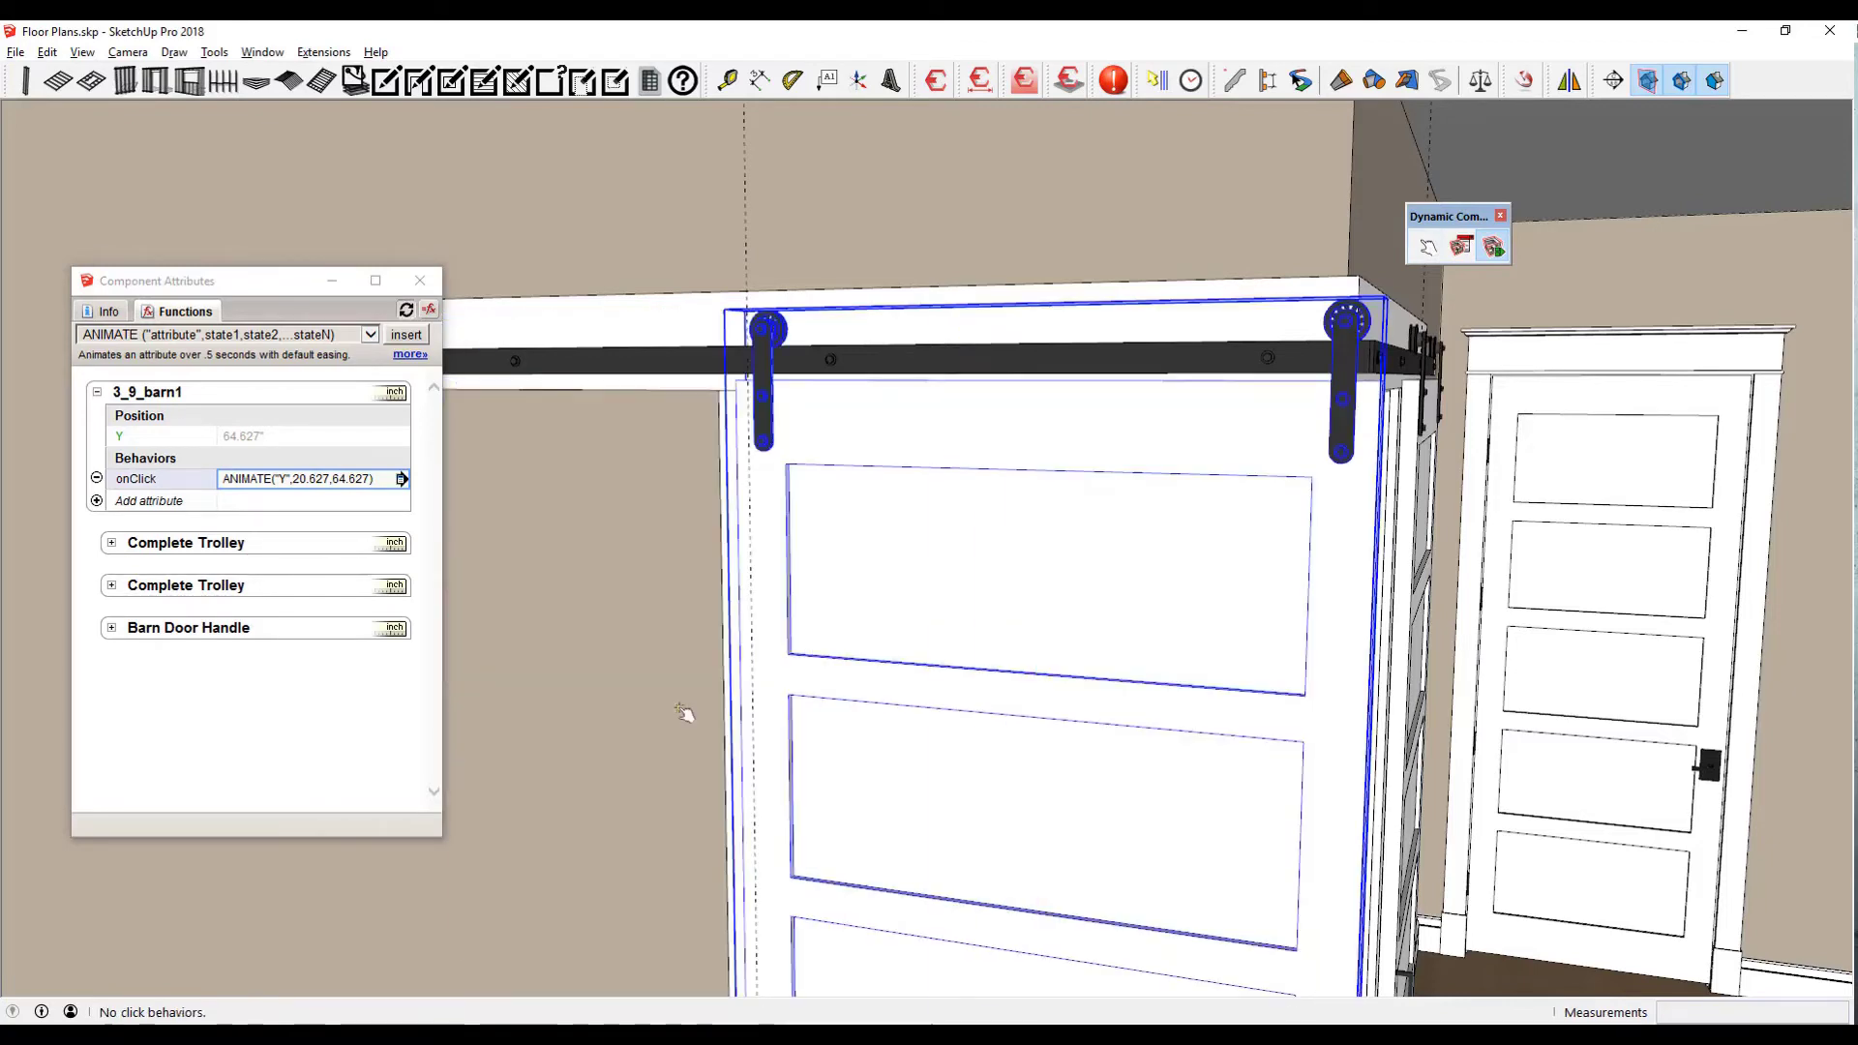
pyautogui.scroll(-2, 684, 713)
pyautogui.scroll(-3, 683, 713)
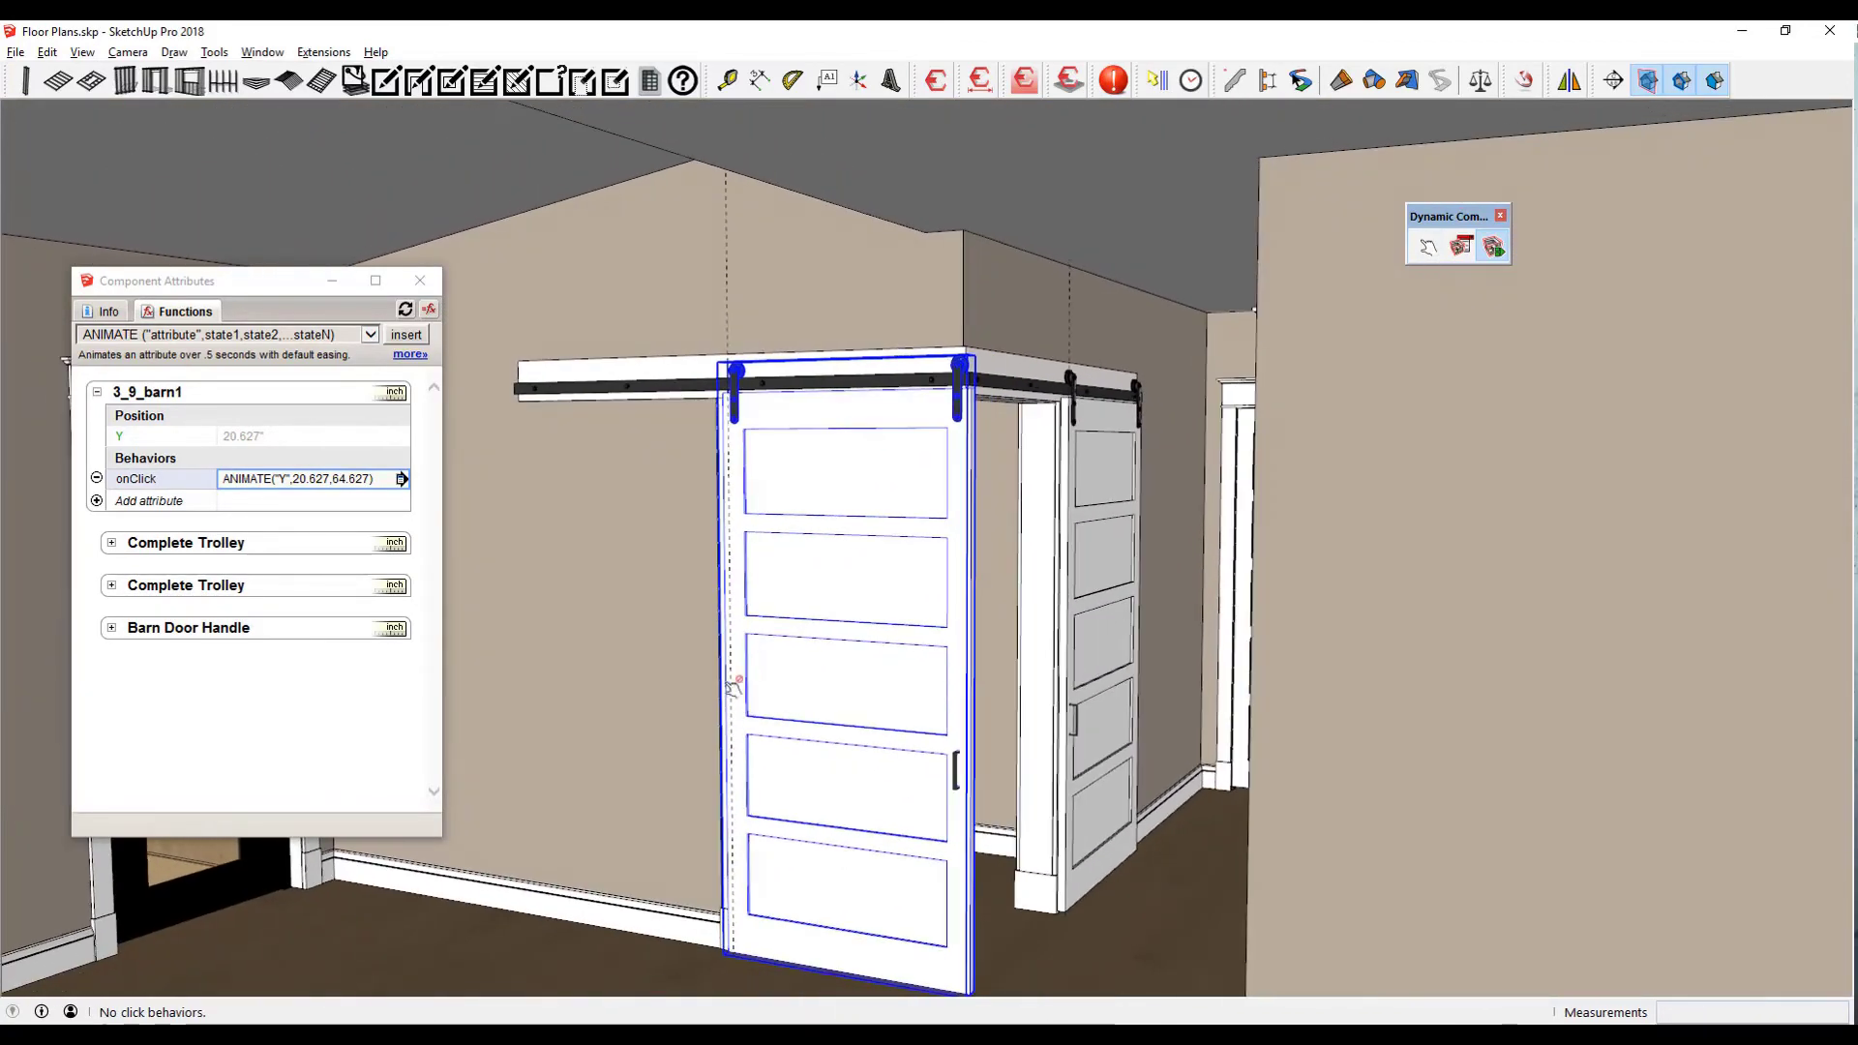
pyautogui.click(851, 596)
pyautogui.scroll(3, 852, 600)
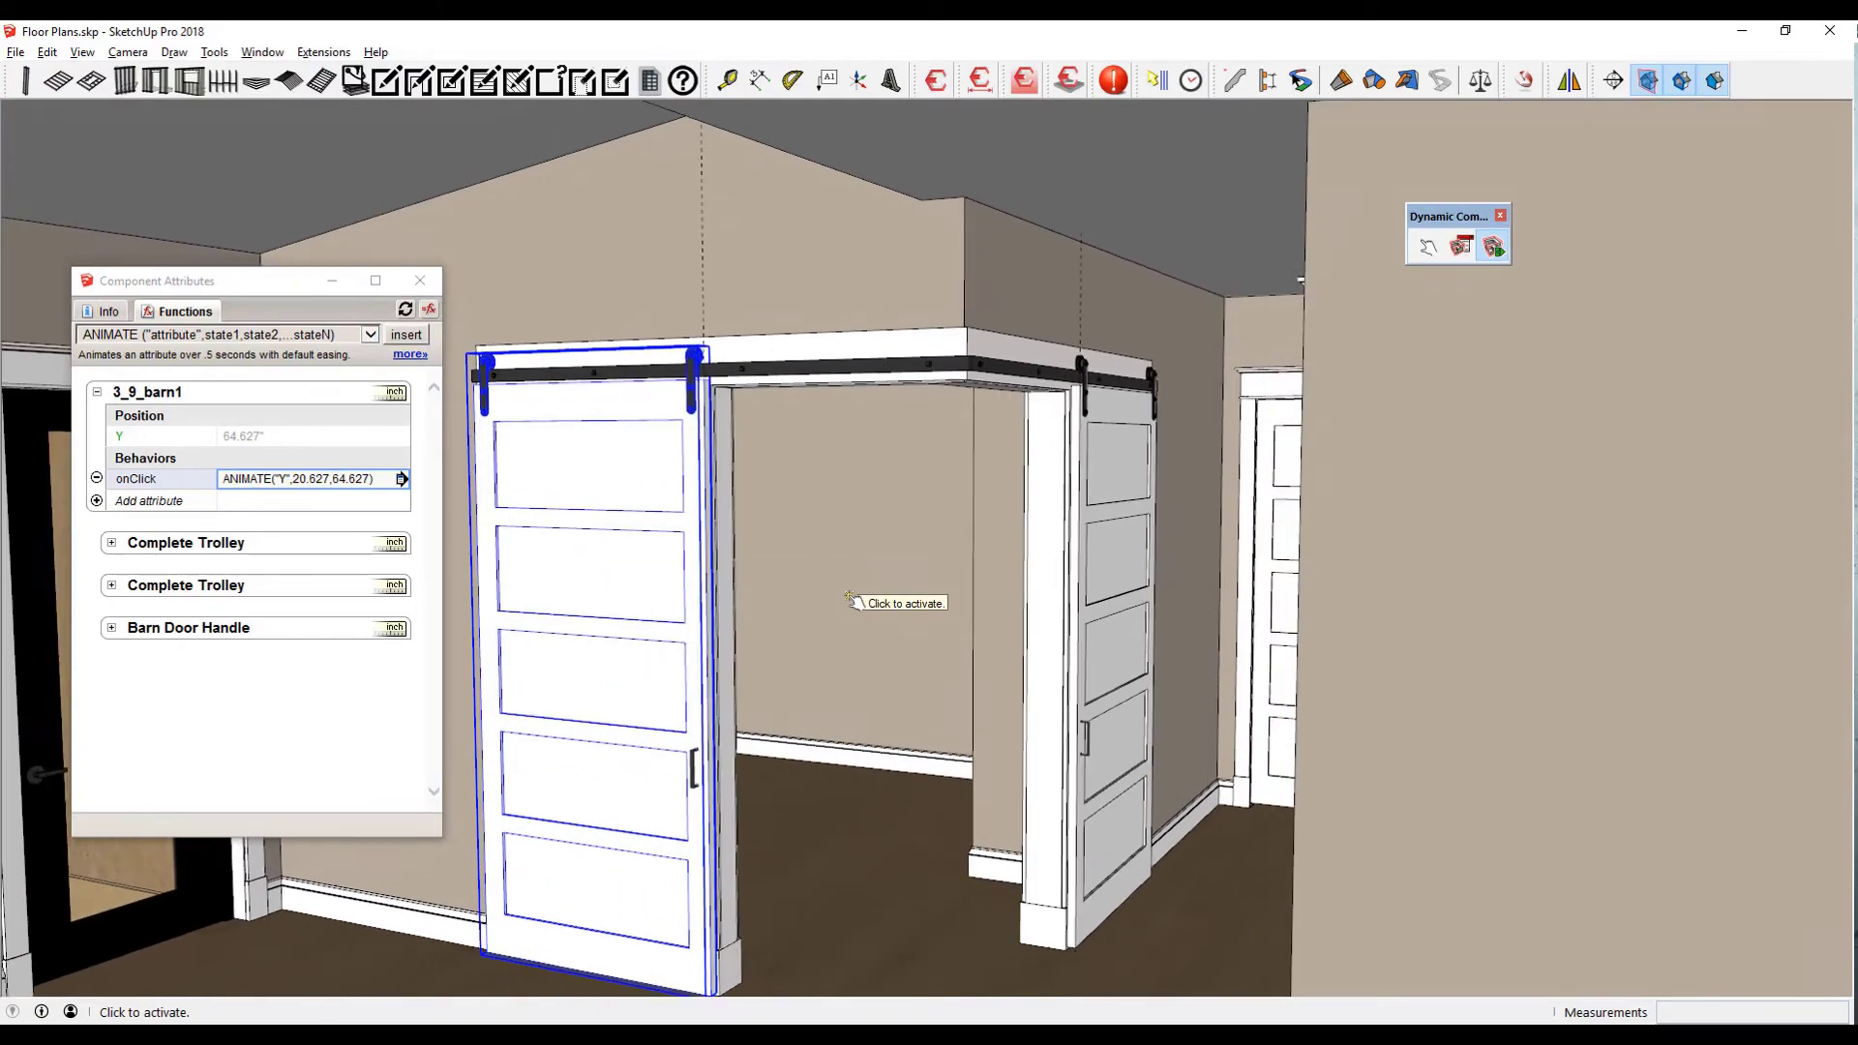
# - Select the side barn door component 3_9_barn2 and slide the front barn door closed with the Interact tool
pyautogui.press('space')
pyautogui.click(1134, 617)
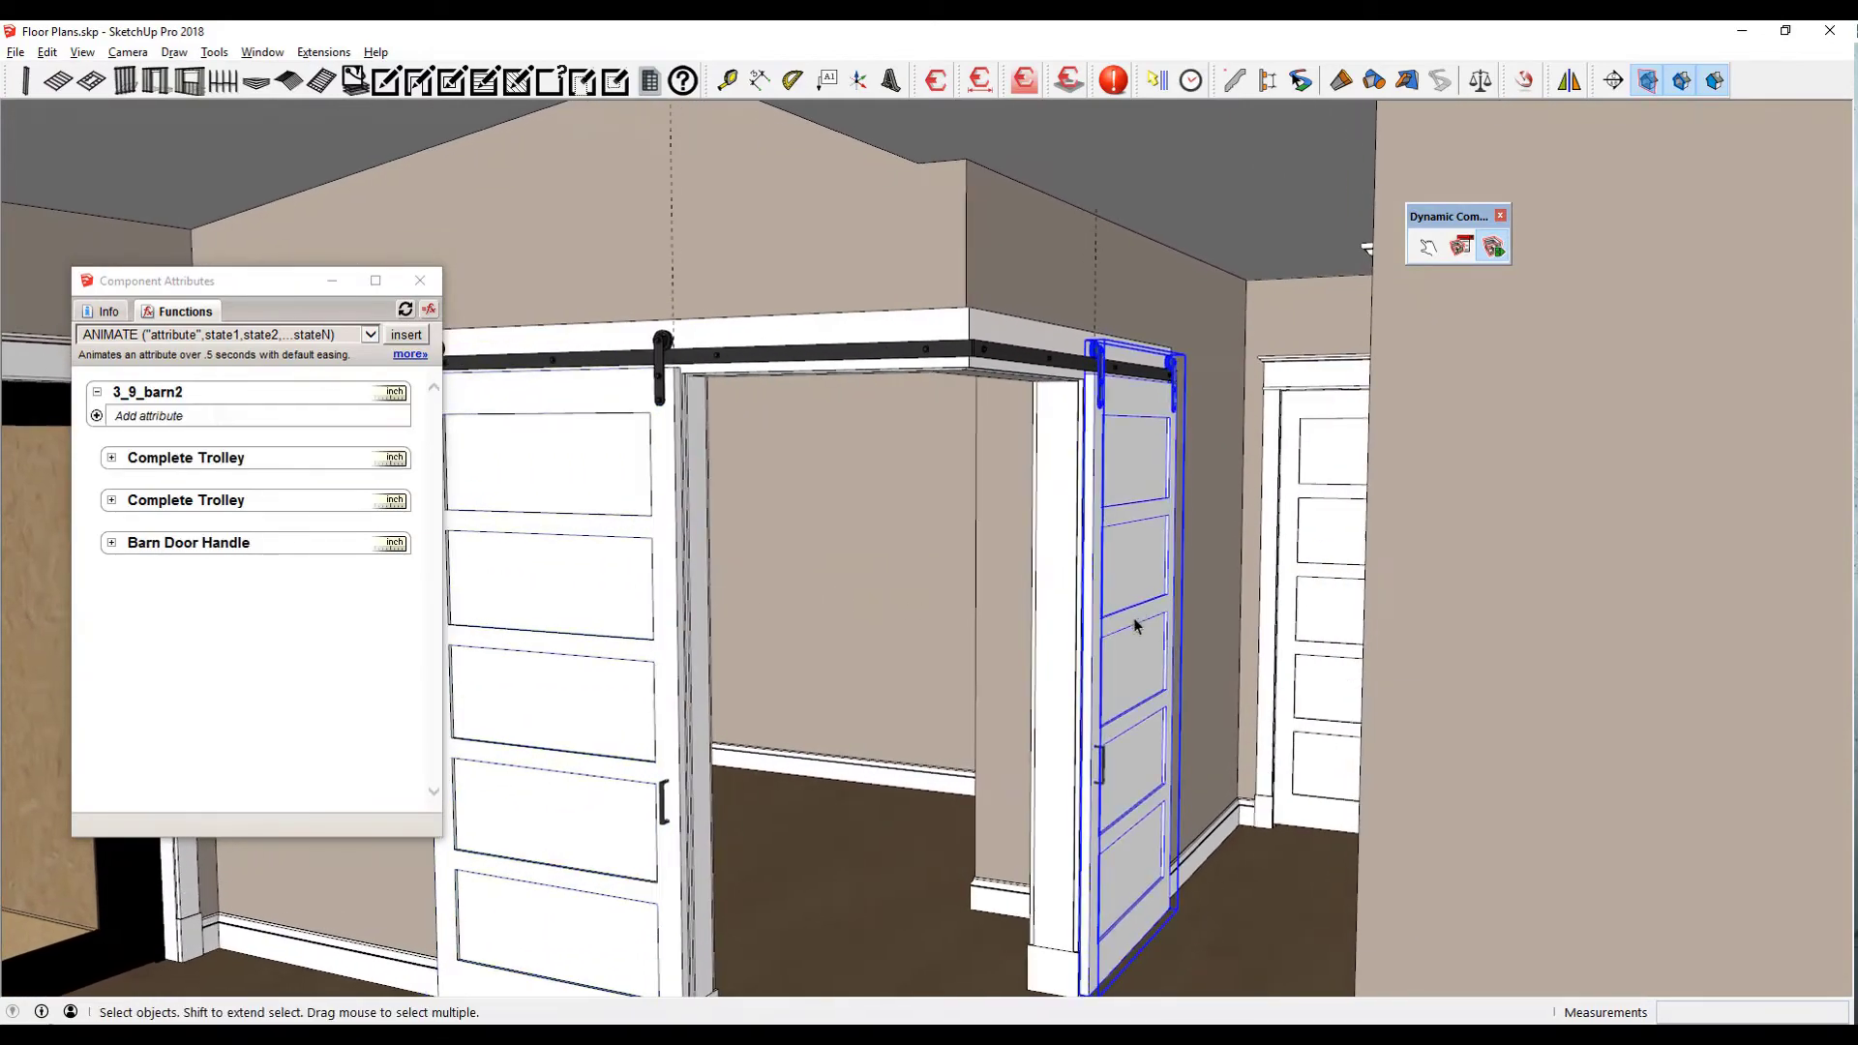
pyautogui.scroll(5, 1130, 618)
pyautogui.moveTo(1122, 589); pyautogui.dragTo(1260, 298, button='middle')
pyautogui.click(1428, 247)
pyautogui.click(564, 568)
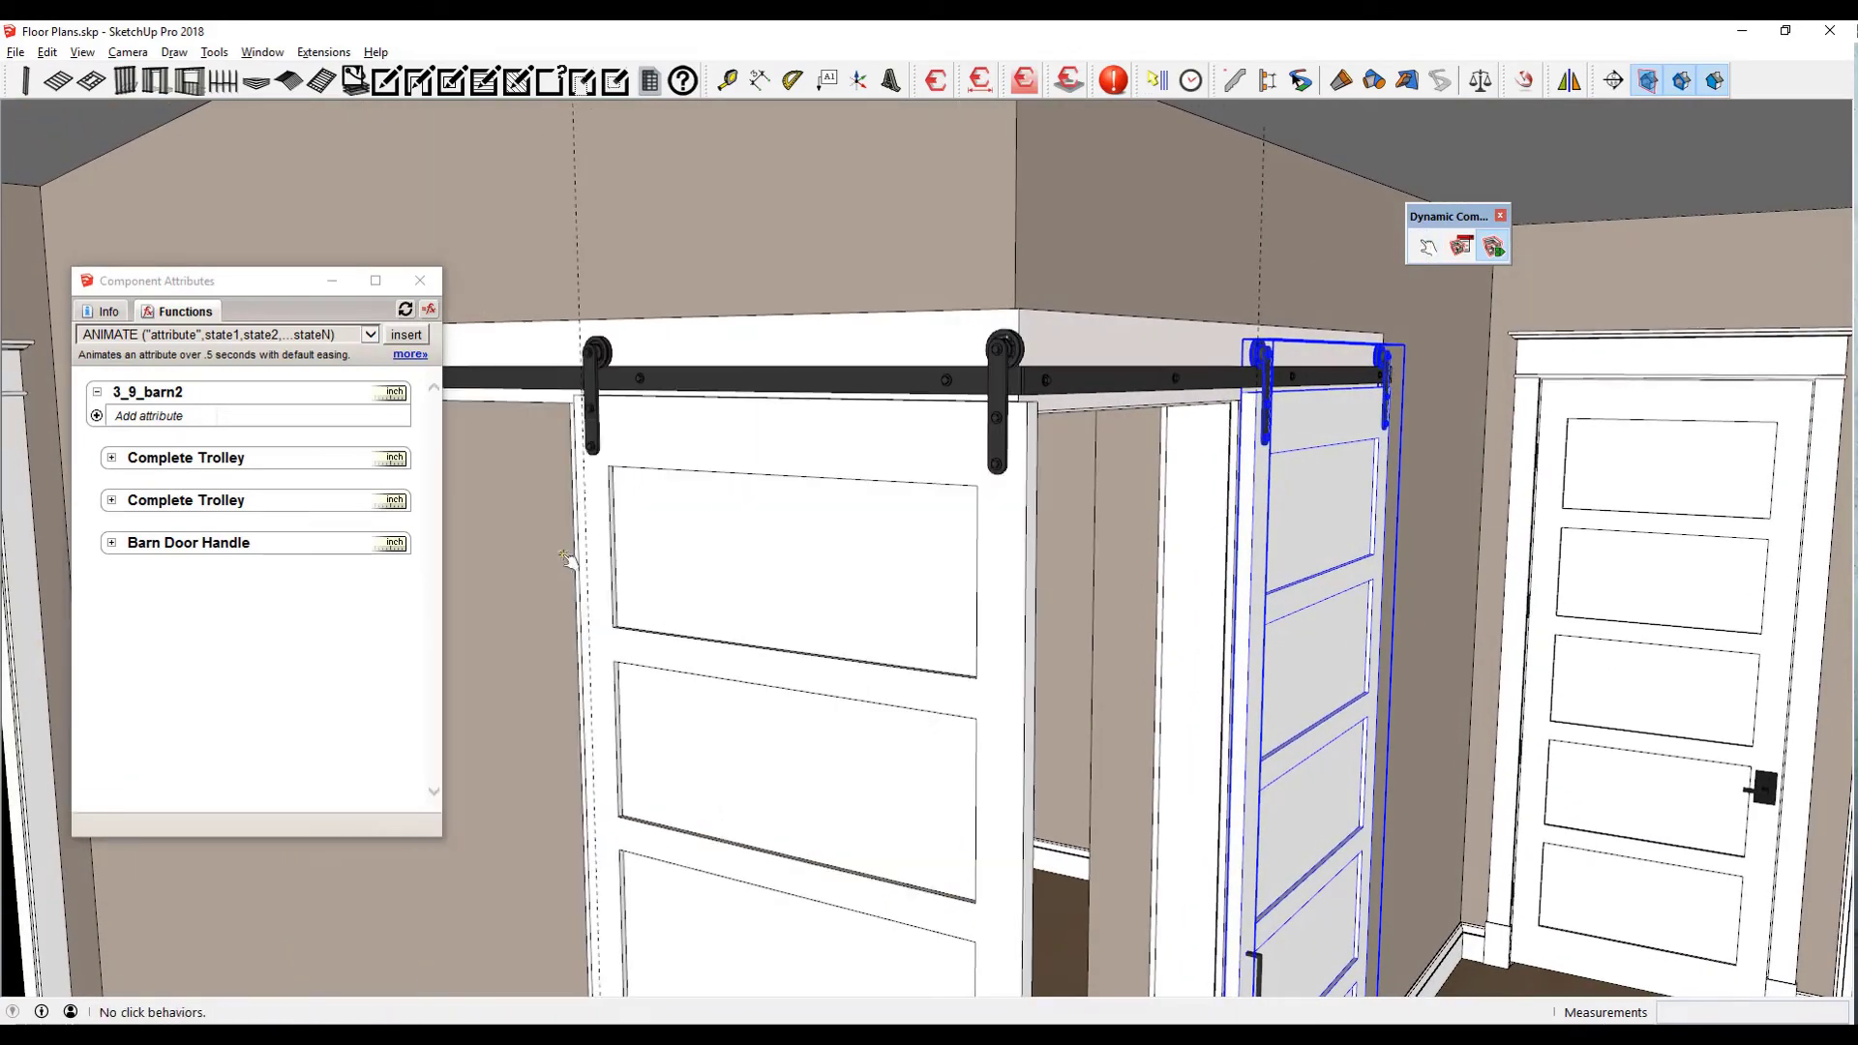
# - Add an X position attribute to the side barn door component 3_9_barn2
pyautogui.scroll(3, 1045, 484)
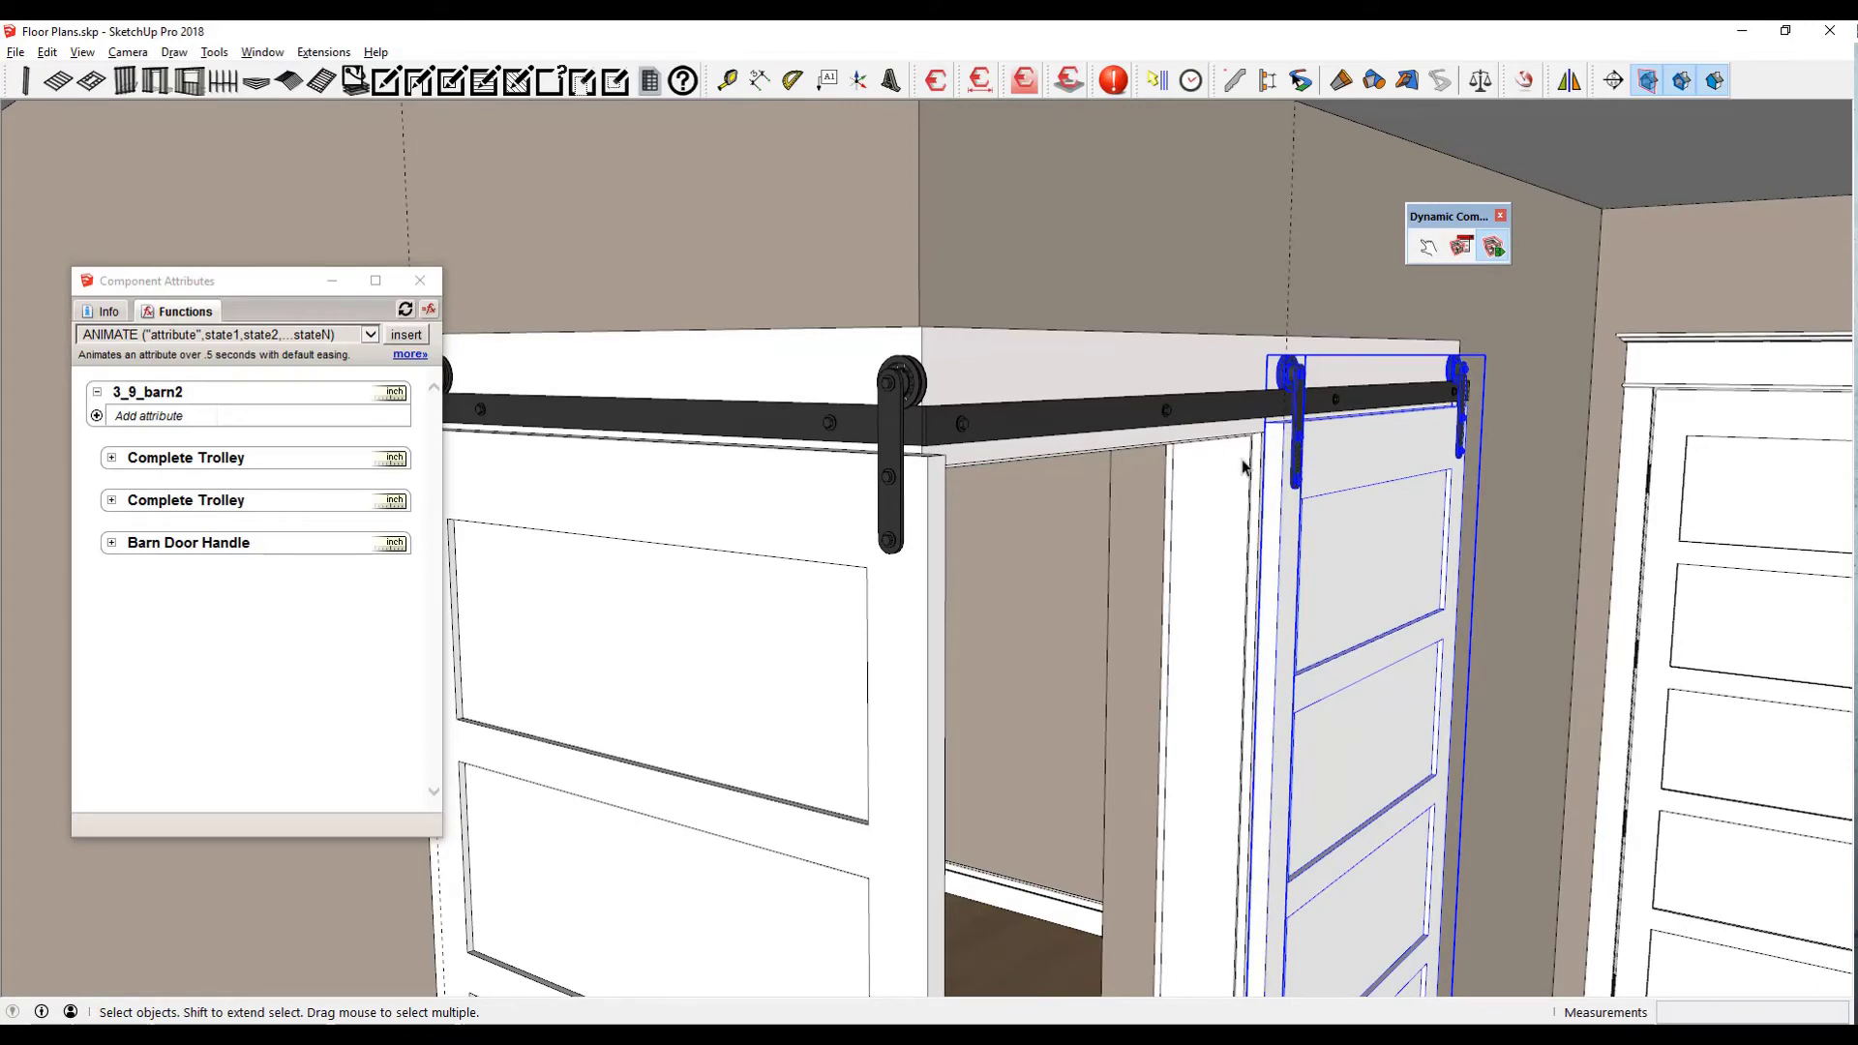
pyautogui.click(97, 416)
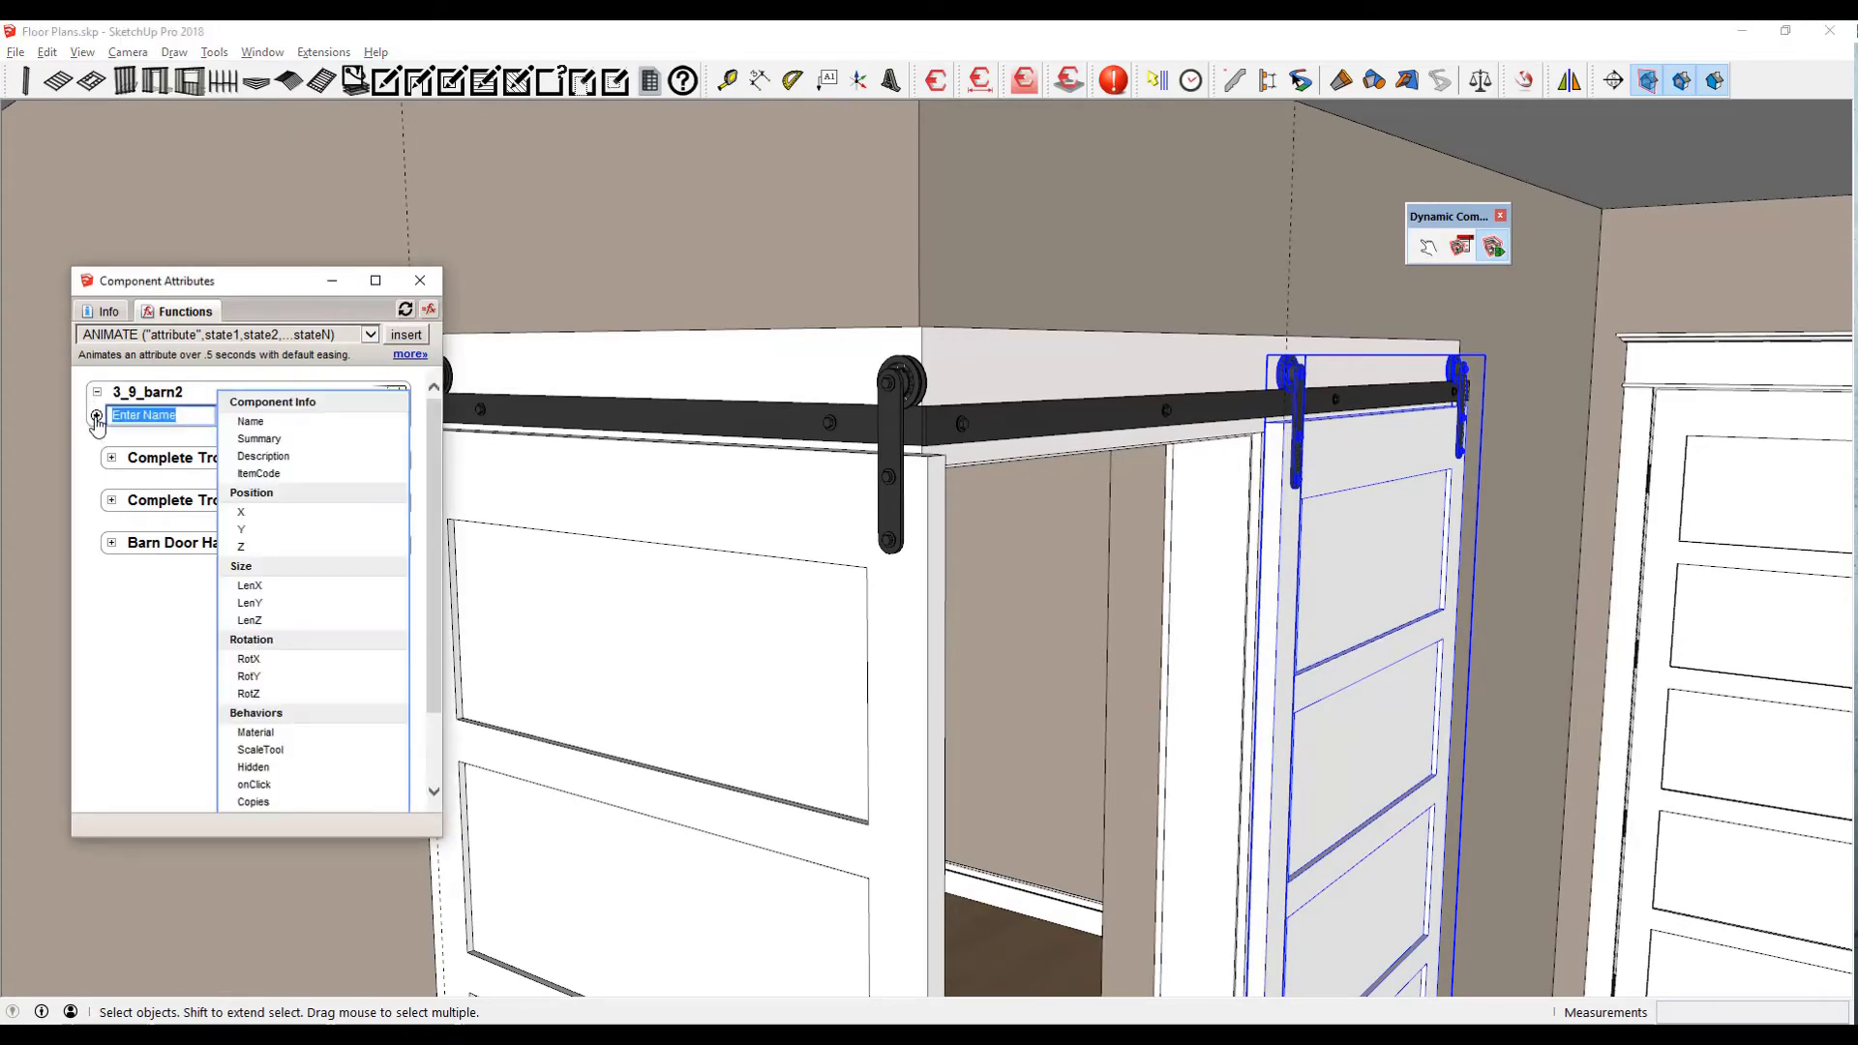
pyautogui.click(245, 512)
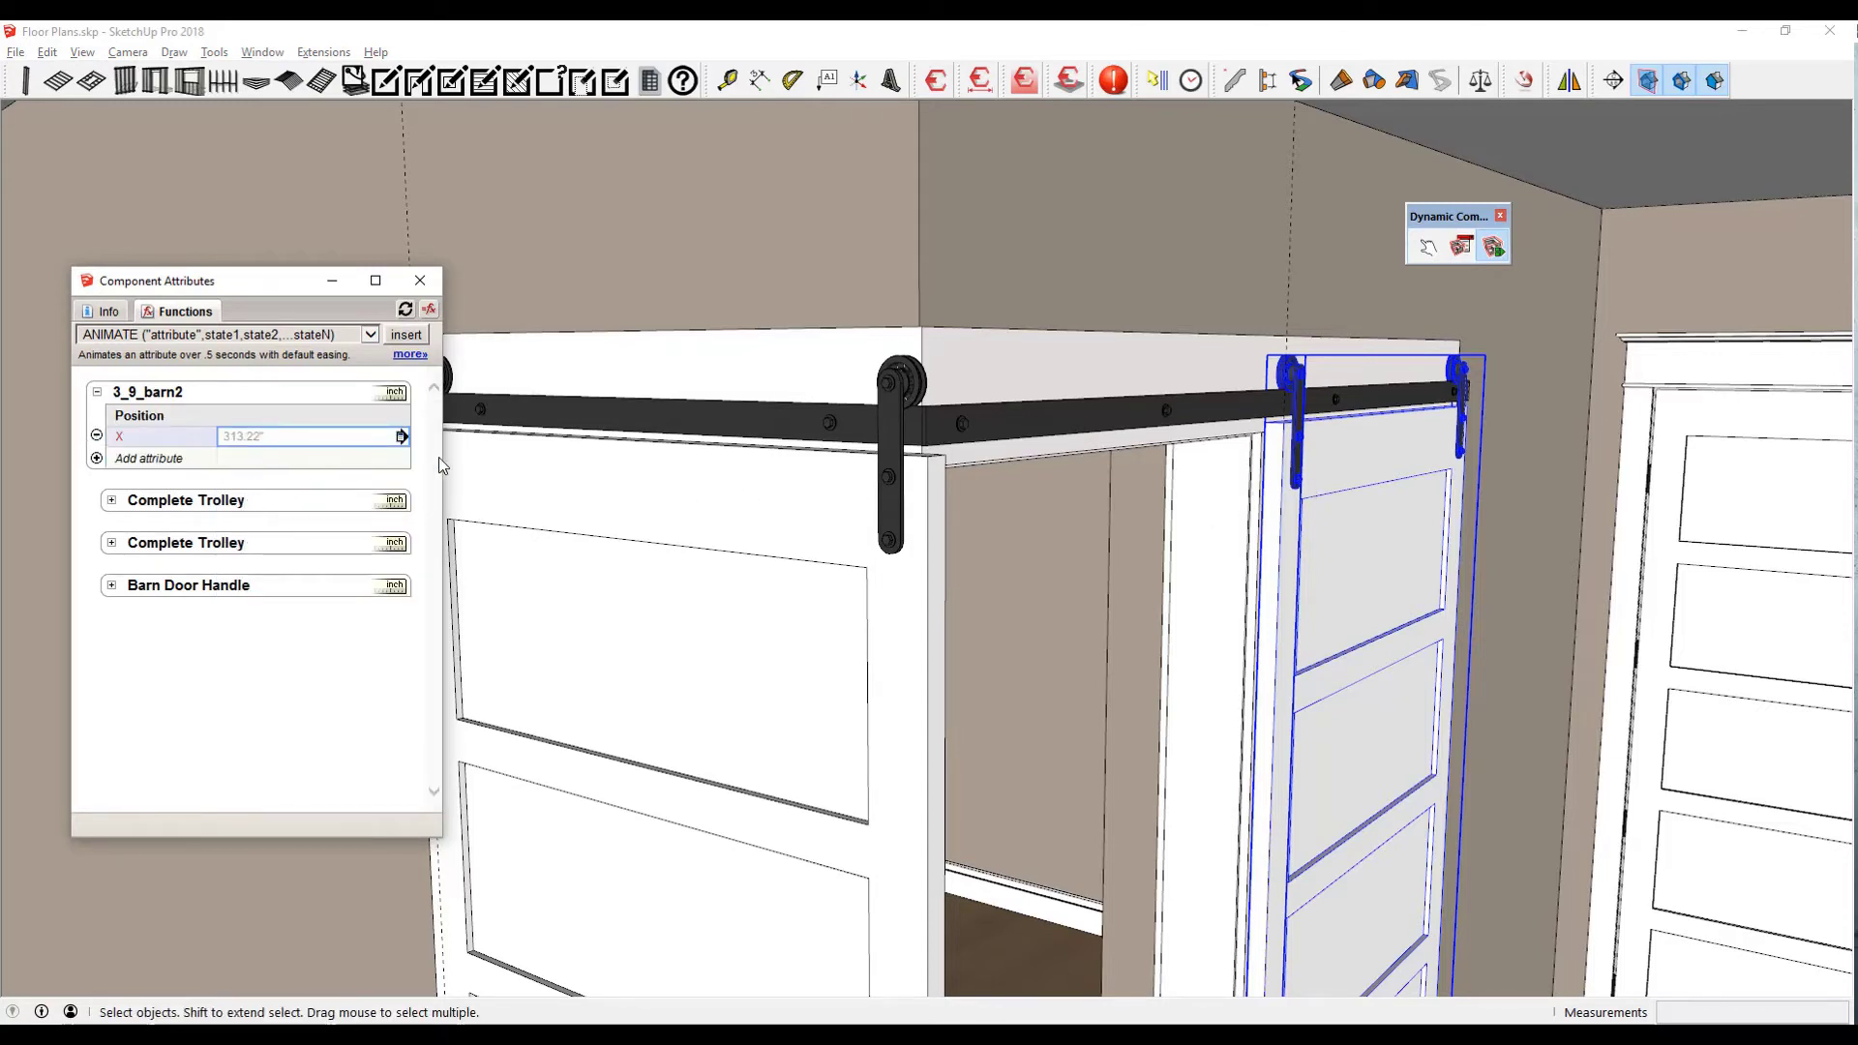
# - Move the side barn door 3' 6 9/16" along its track to the corner to check its closed X position, and move it back
pyautogui.moveTo(1490, 487); pyautogui.dragTo(1277, 476, button='middle')
pyautogui.moveTo(1437, 470); pyautogui.dragTo(1405, 443, button='middle')
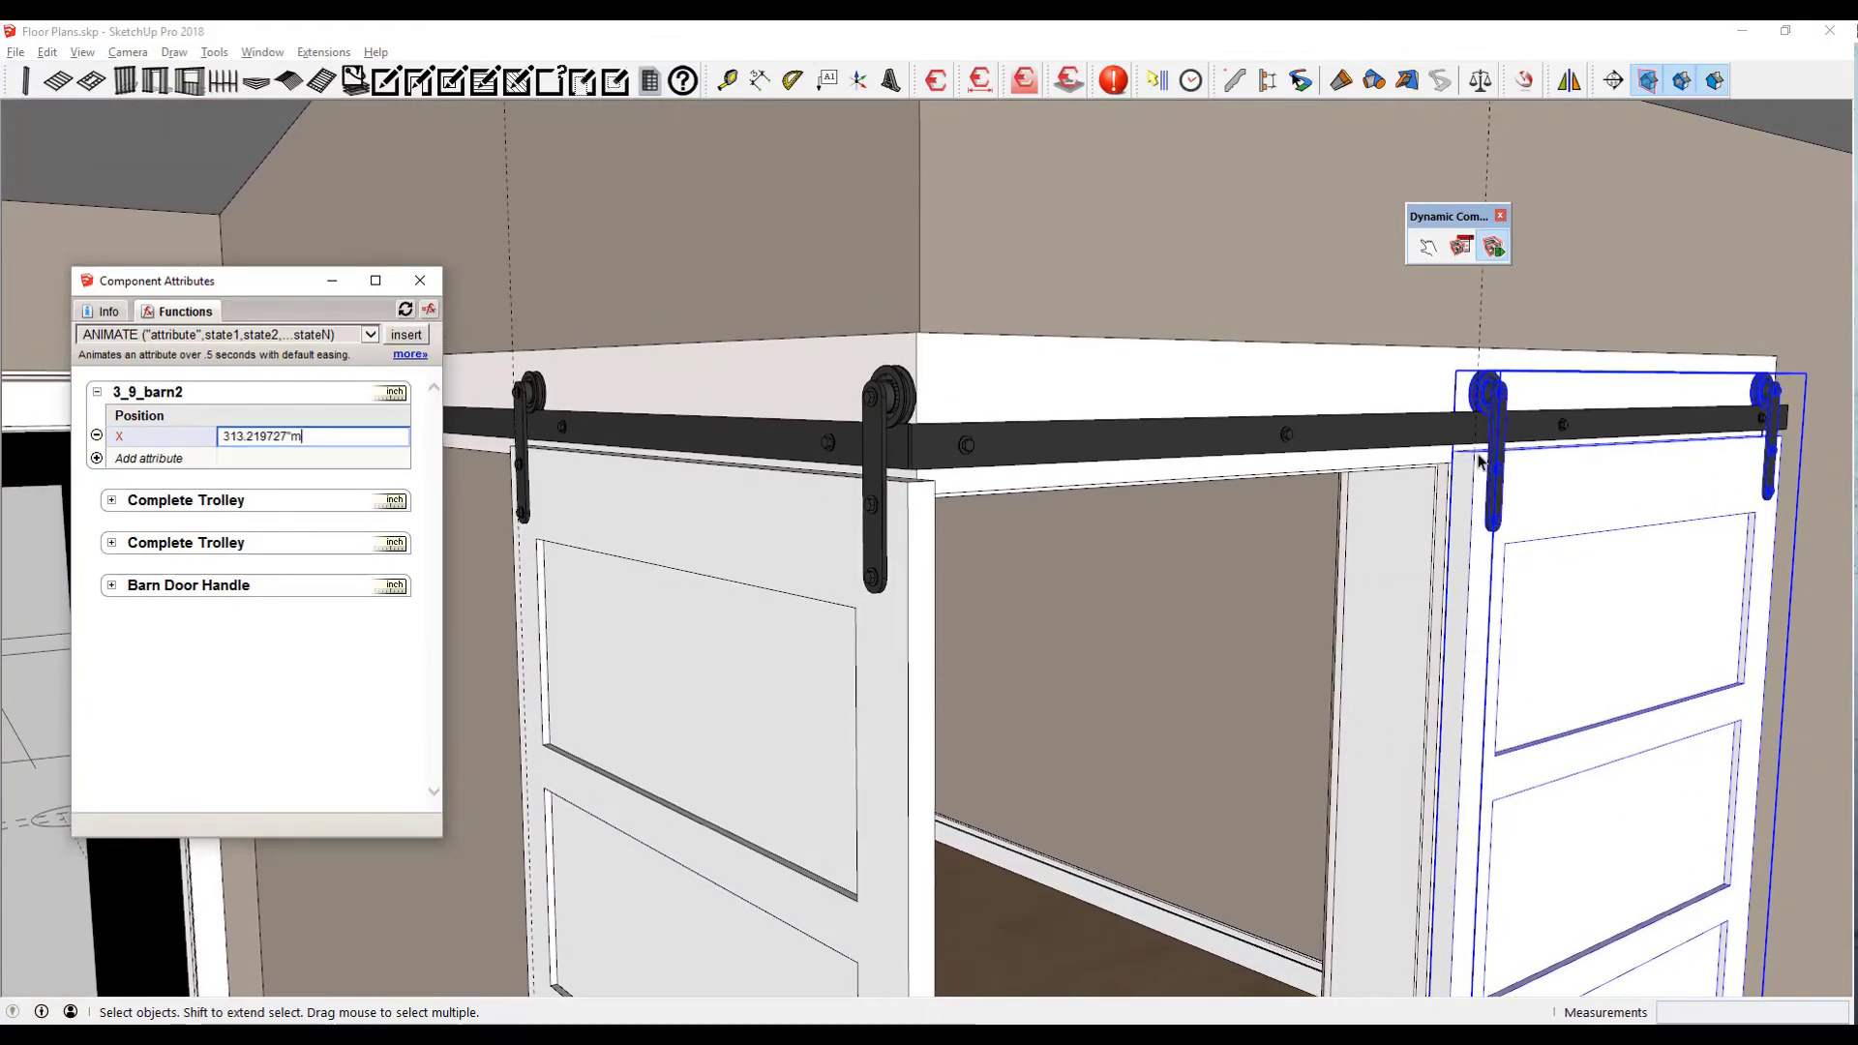
pyautogui.click(1478, 476)
pyautogui.press('m')
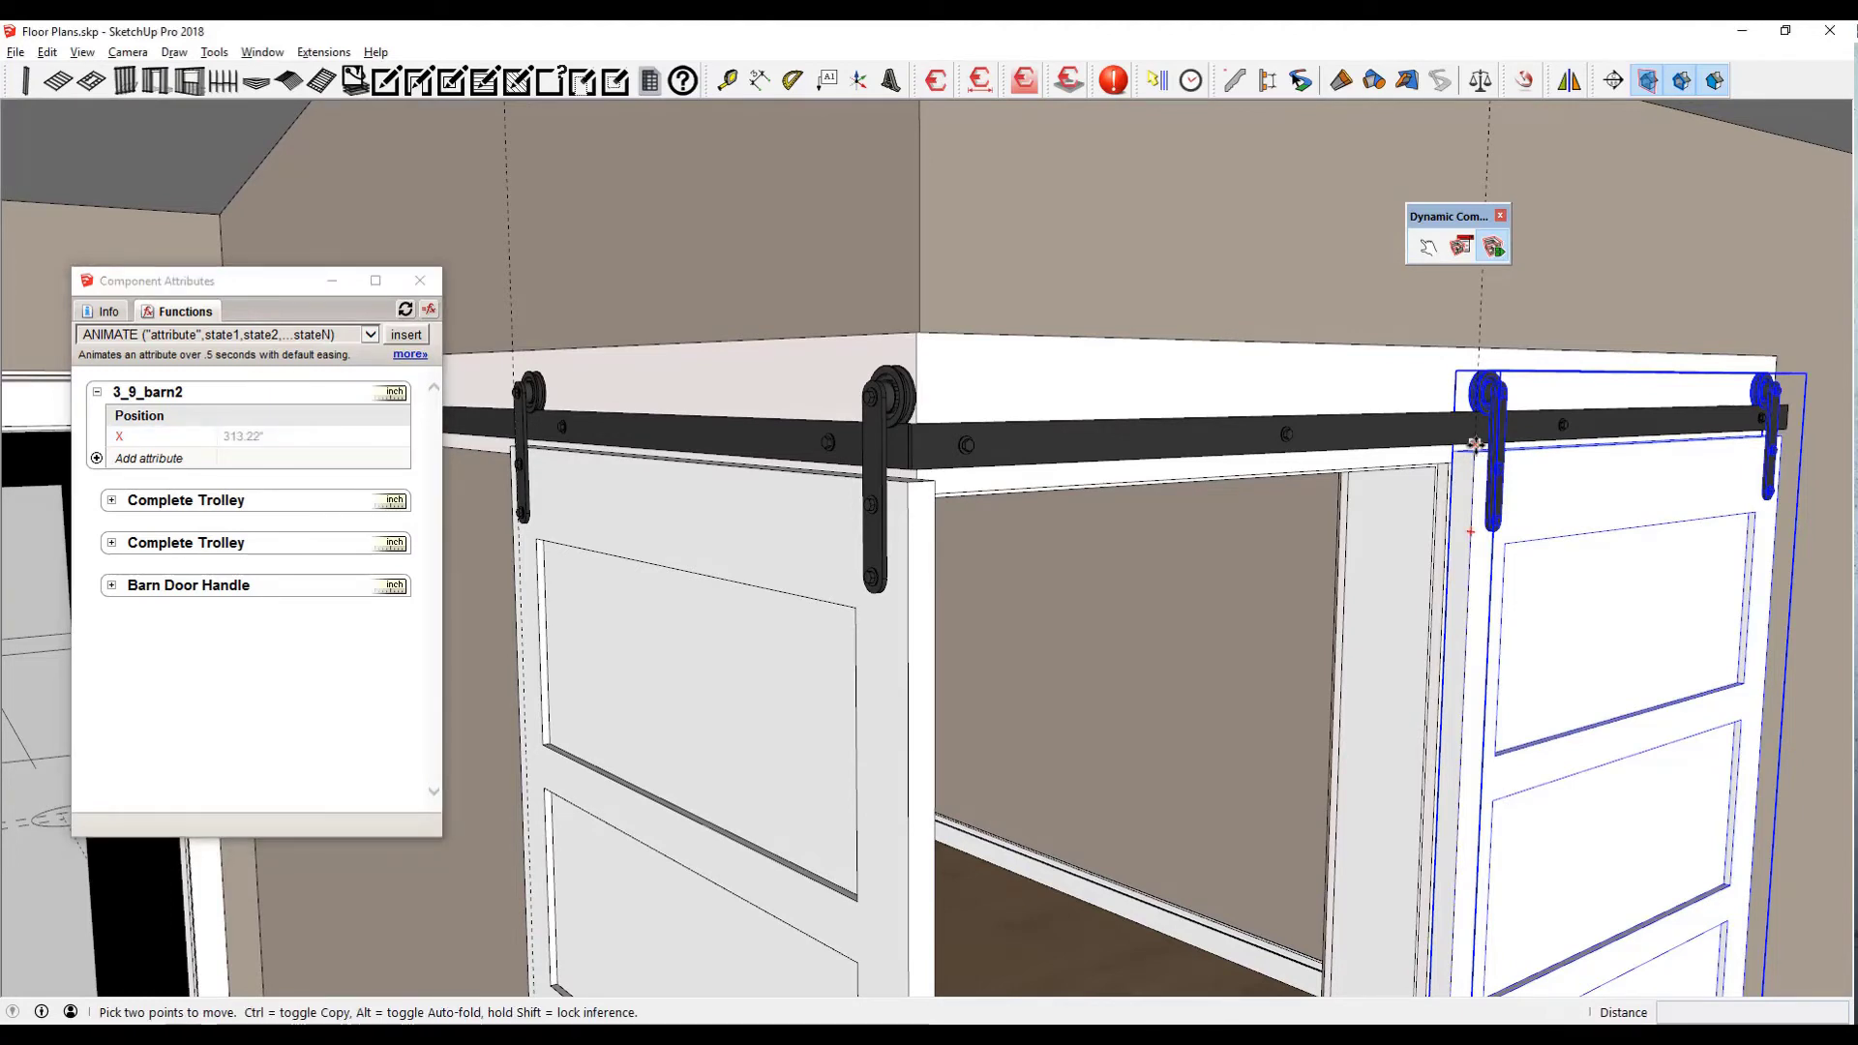
pyautogui.click(1474, 475)
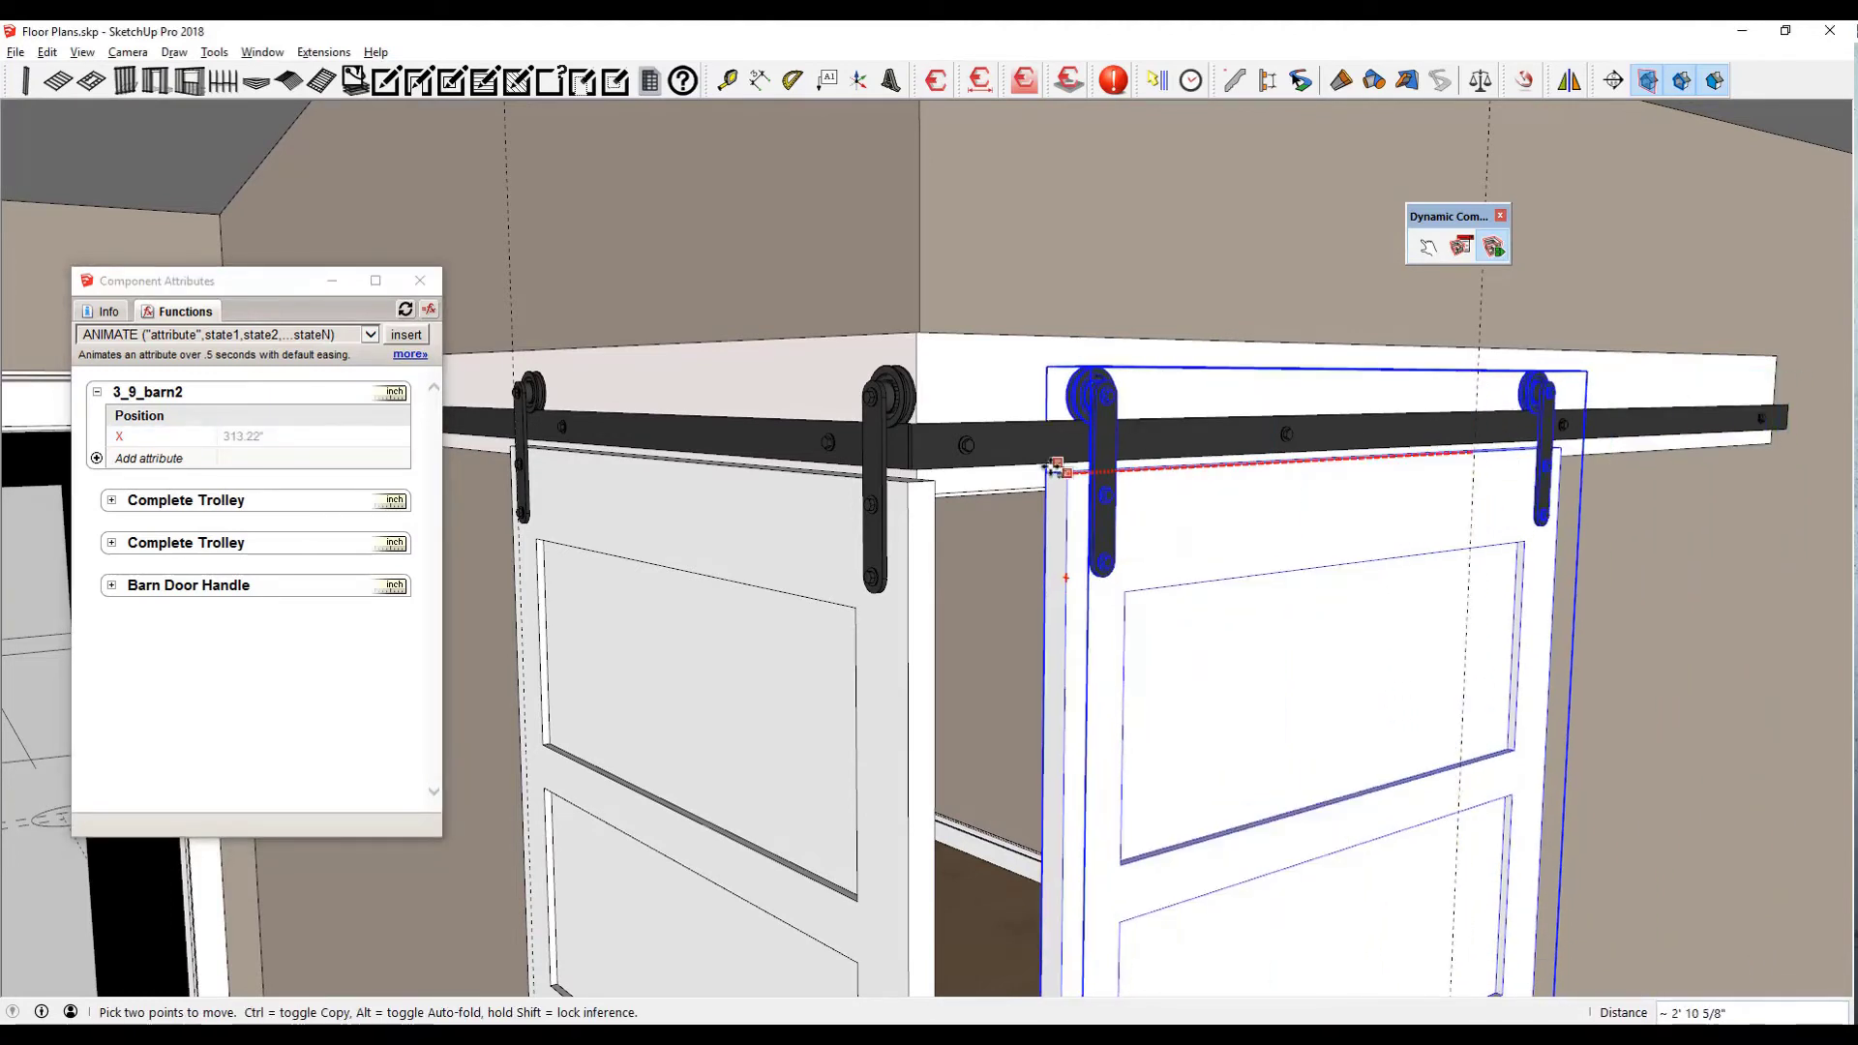
pyautogui.click(934, 482)
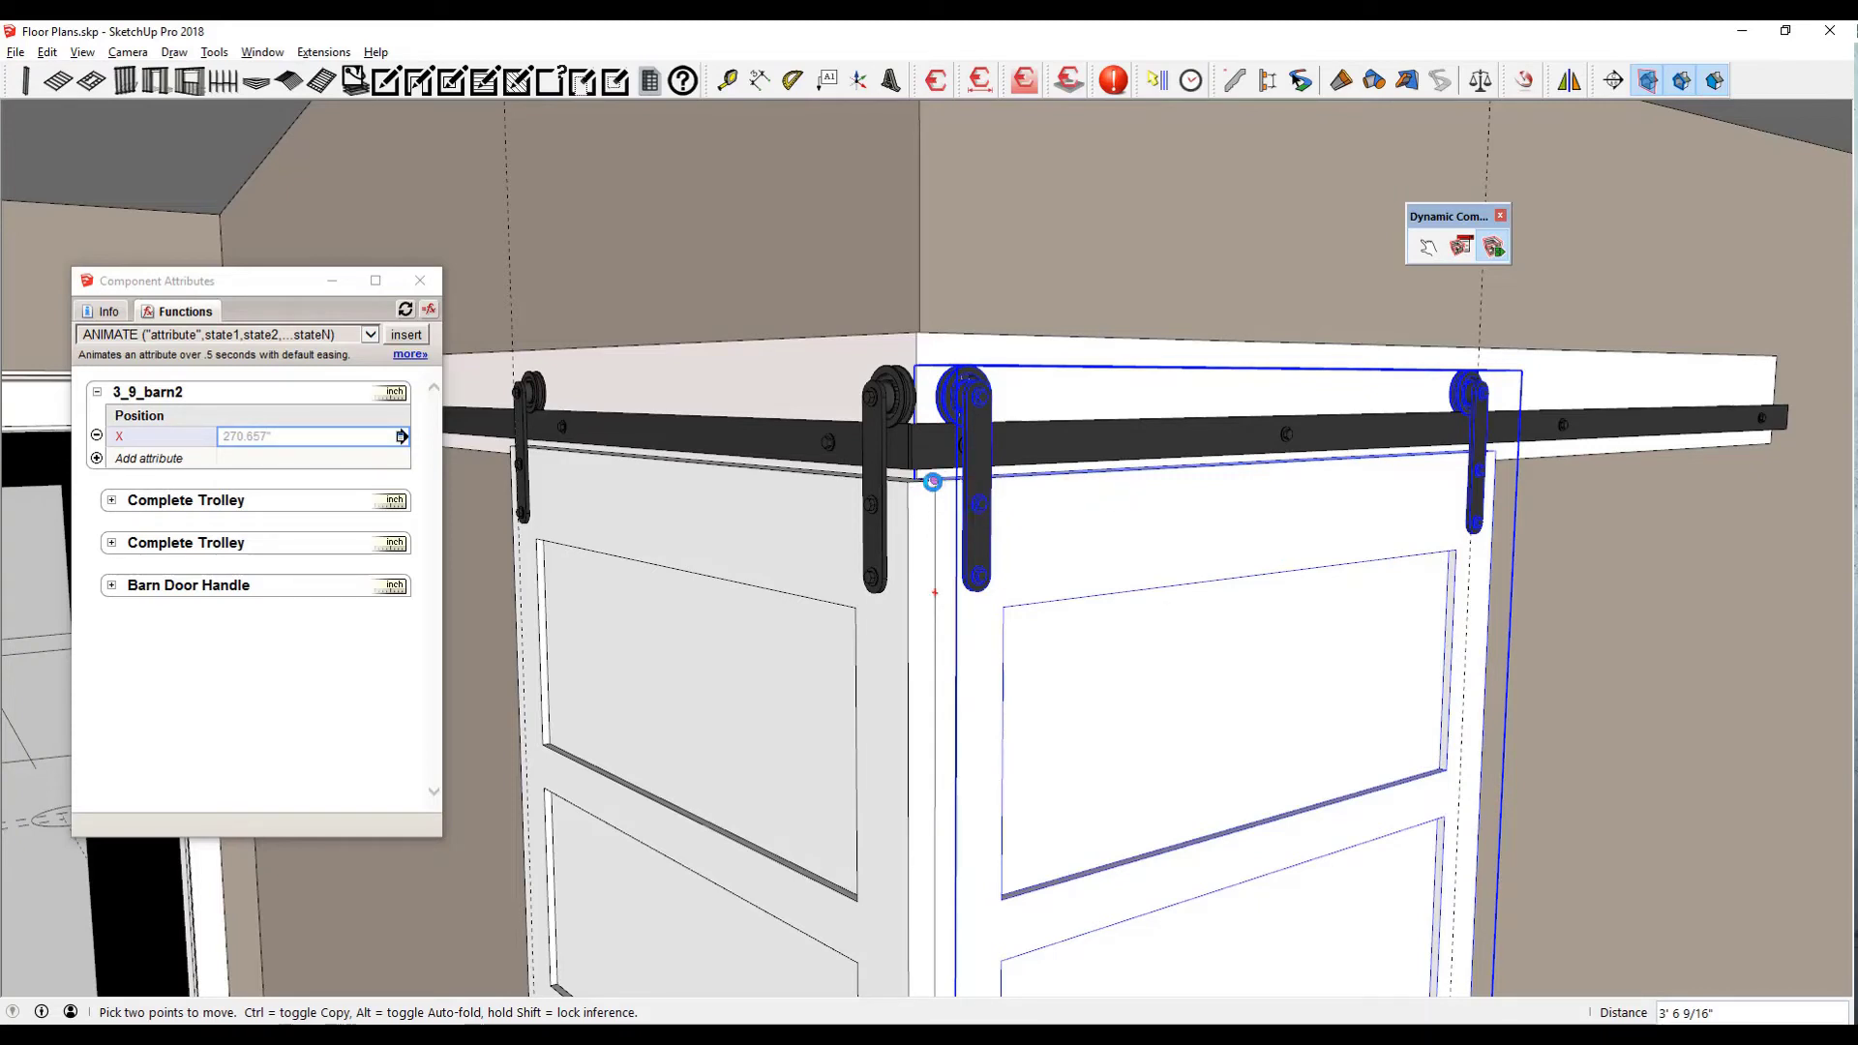
pyautogui.click(932, 481)
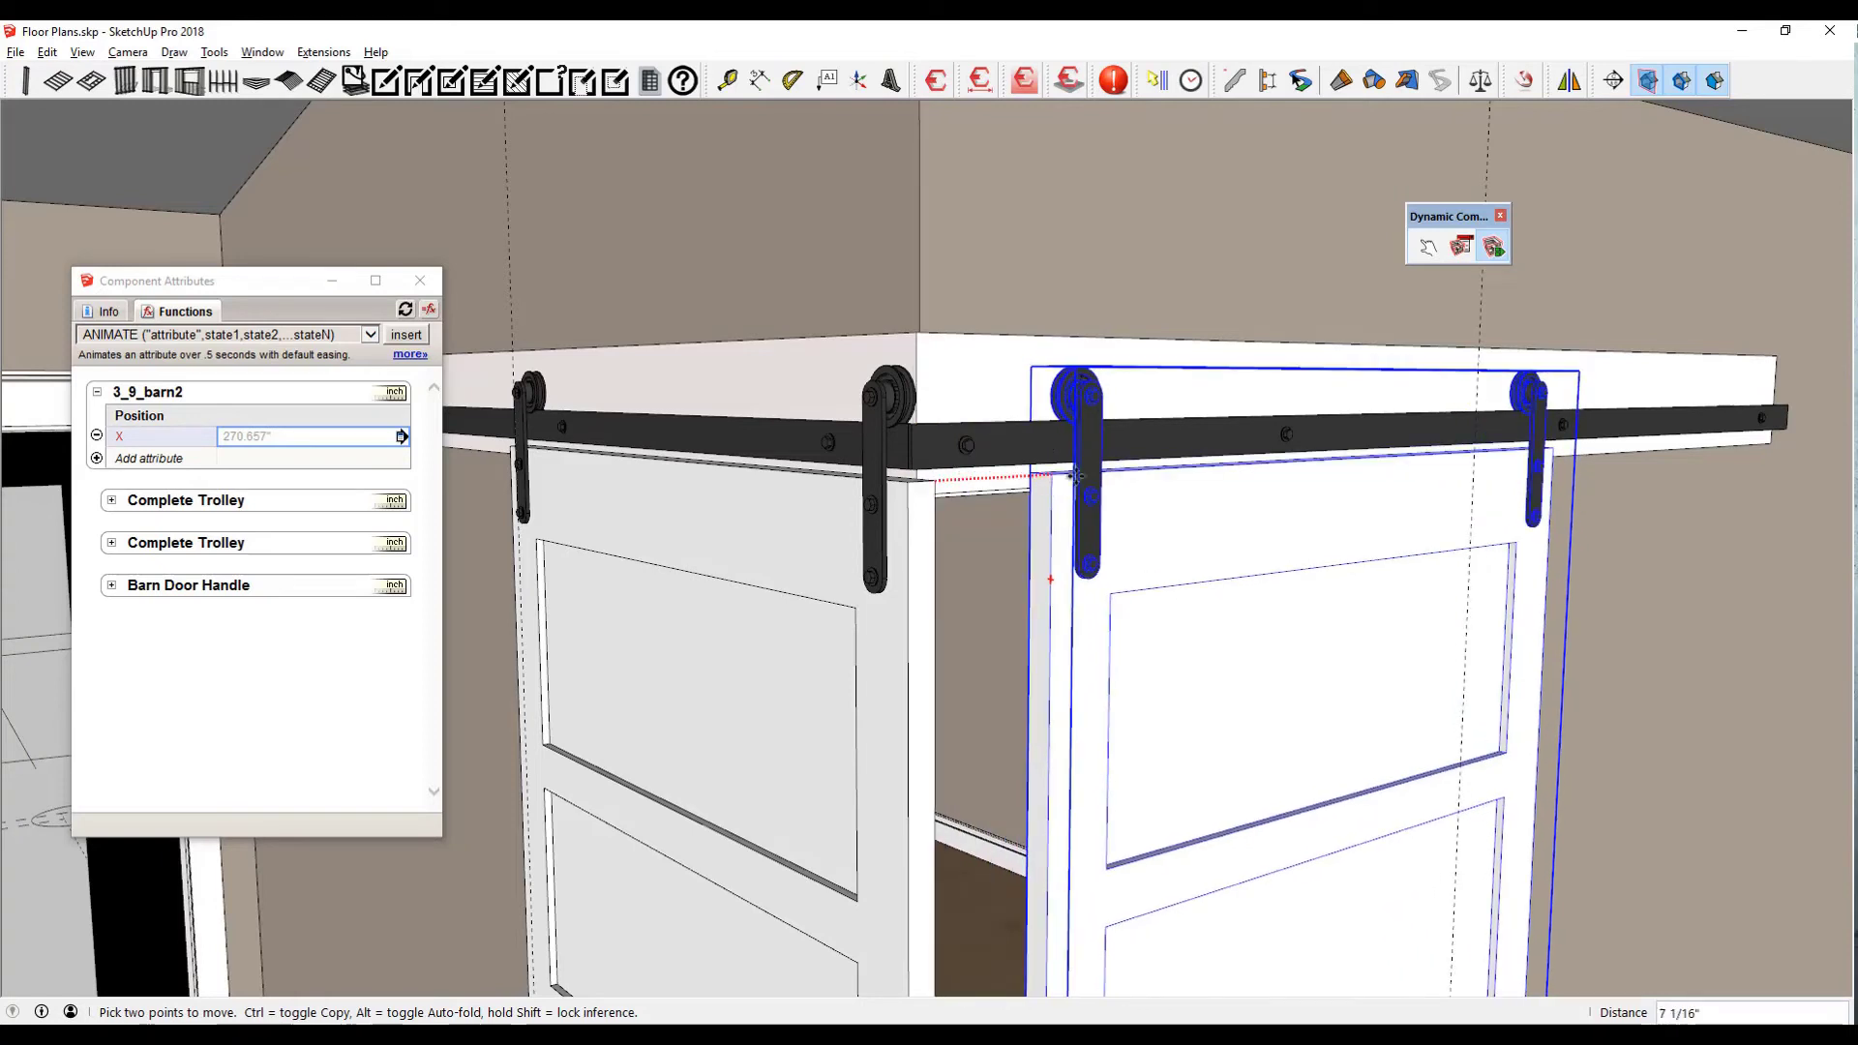
pyautogui.click(1475, 452)
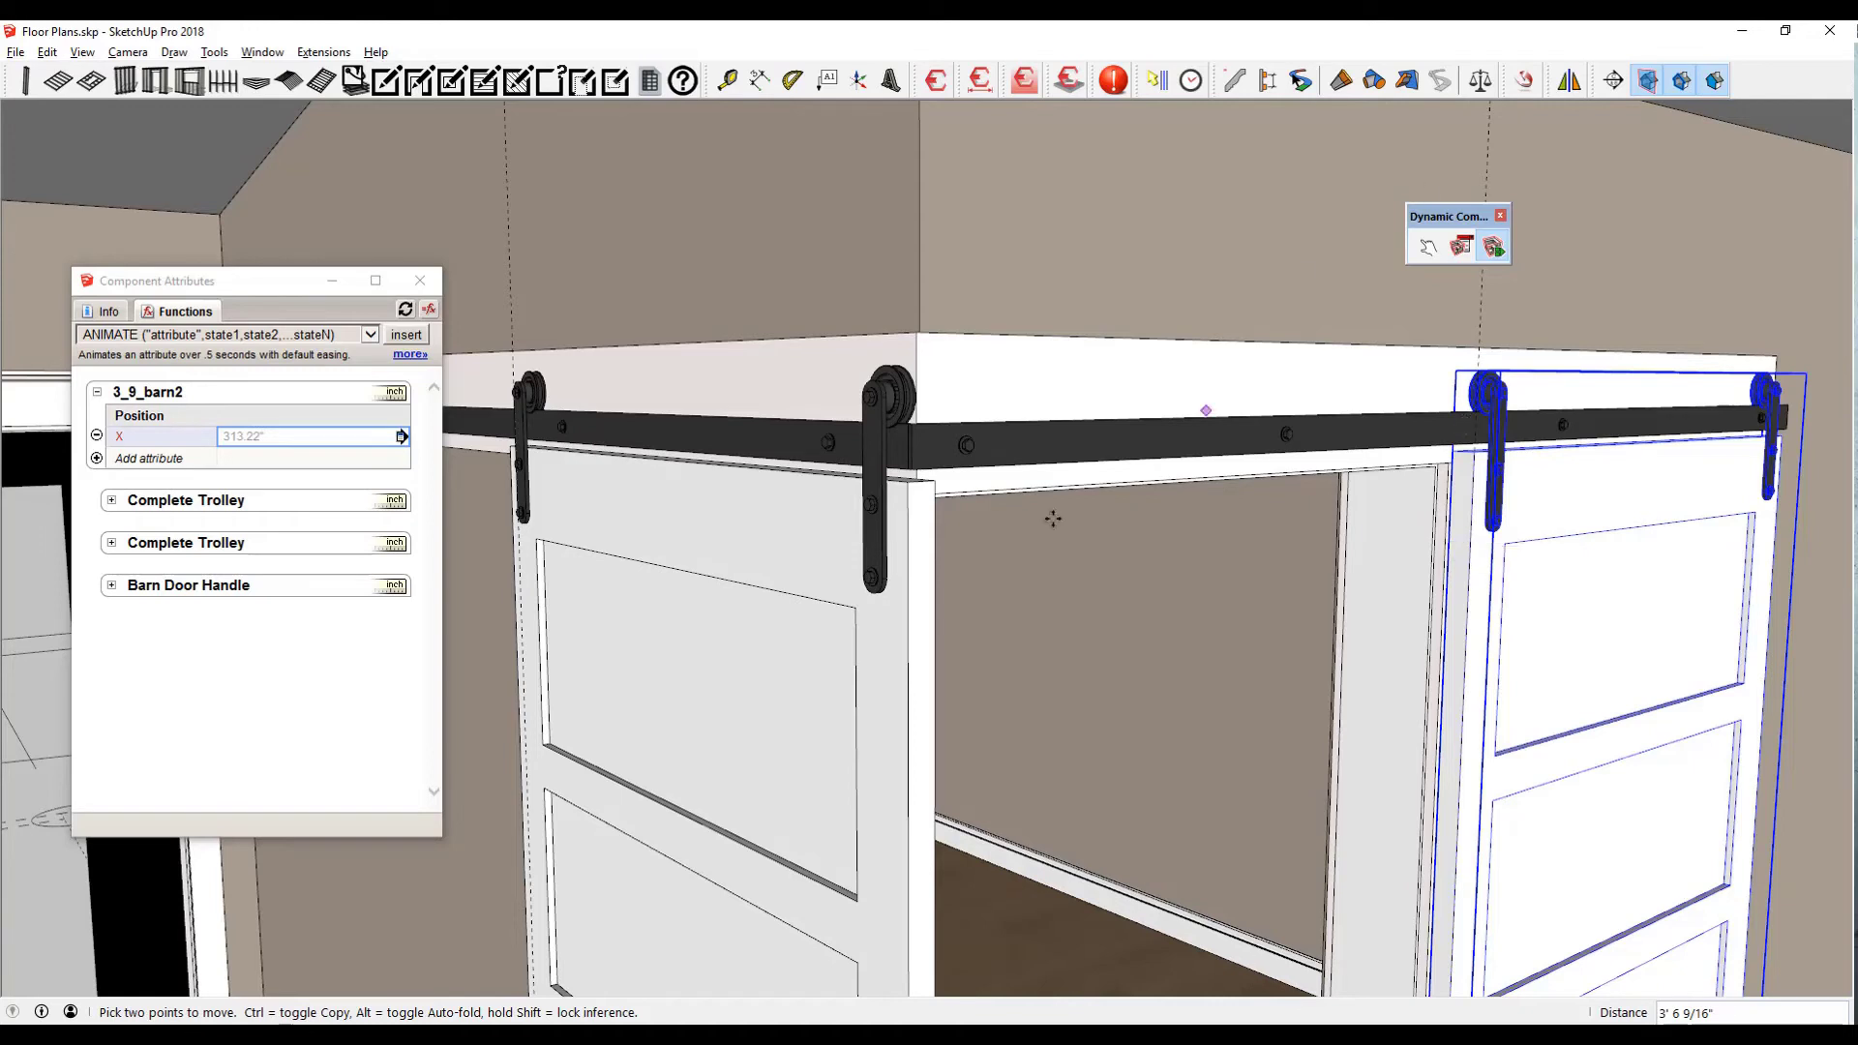
# - Add an onClick behavior attribute to the side barn door 3_9_barn2 and insert the ANIMATE function as its value
pyautogui.click(97, 459)
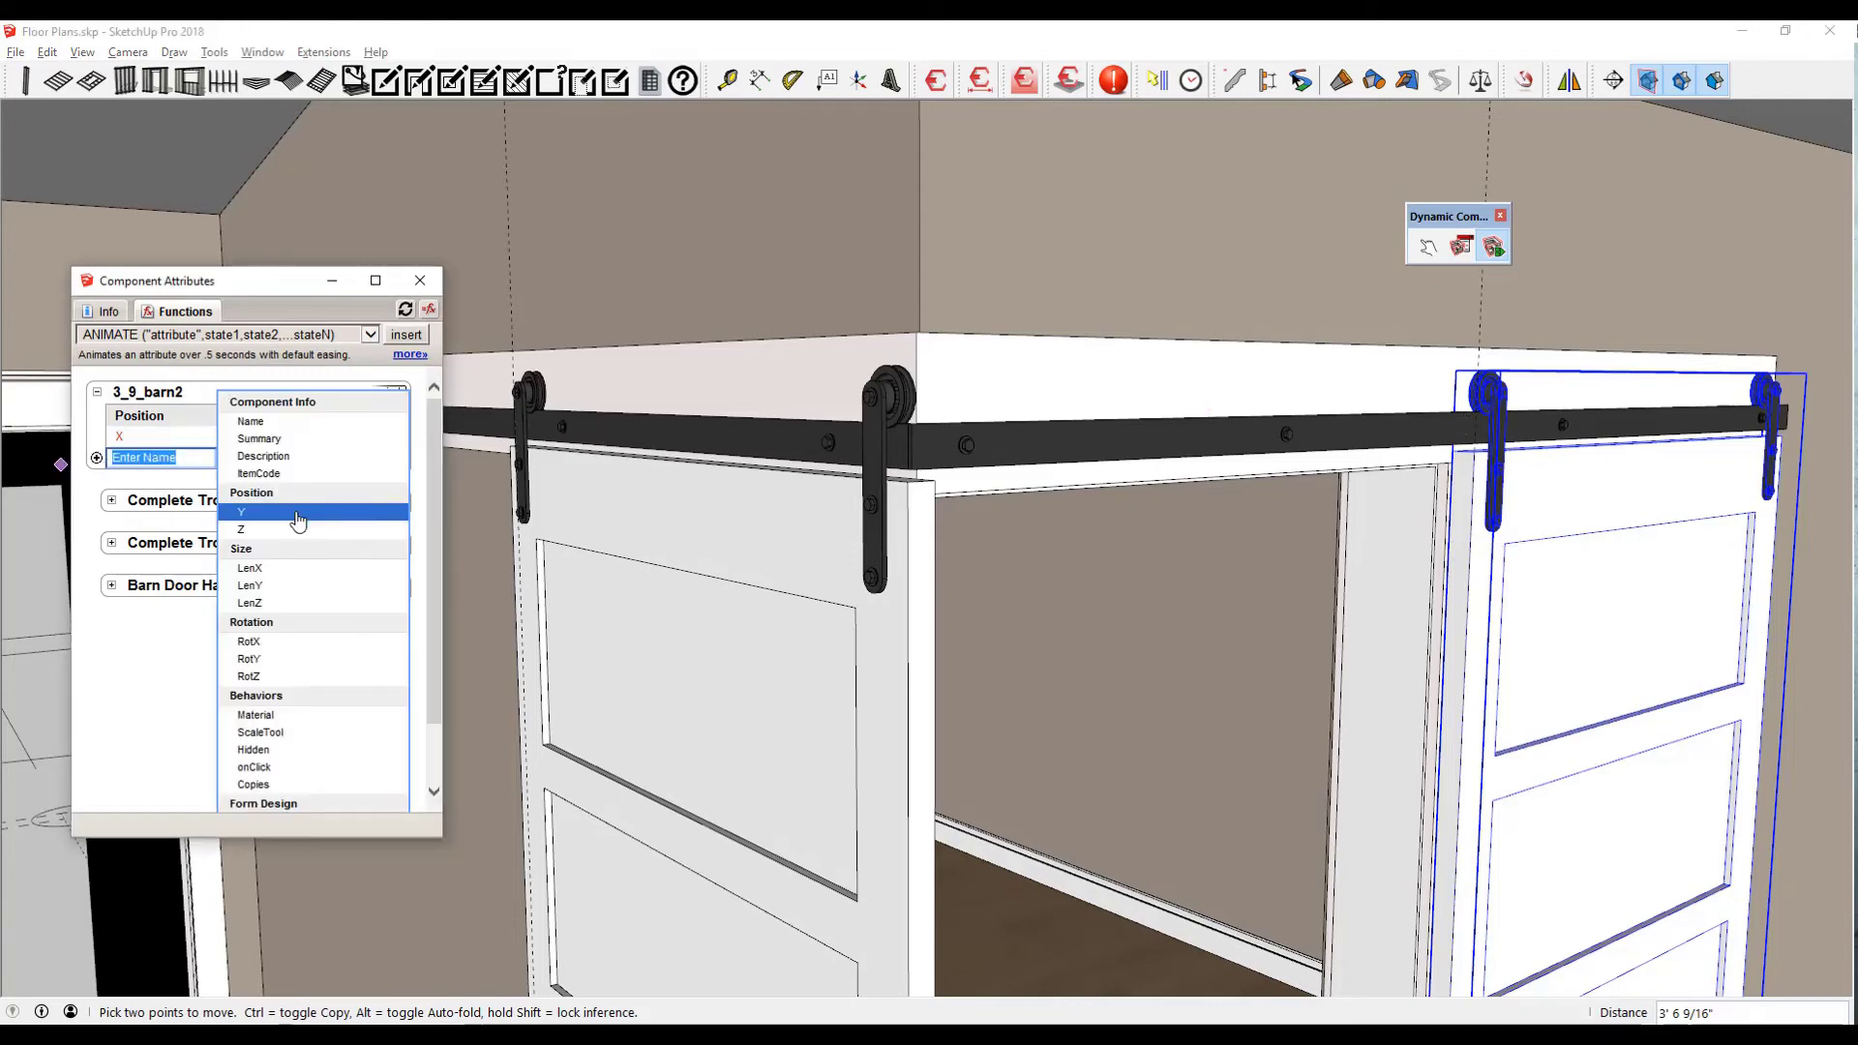
pyautogui.click(254, 767)
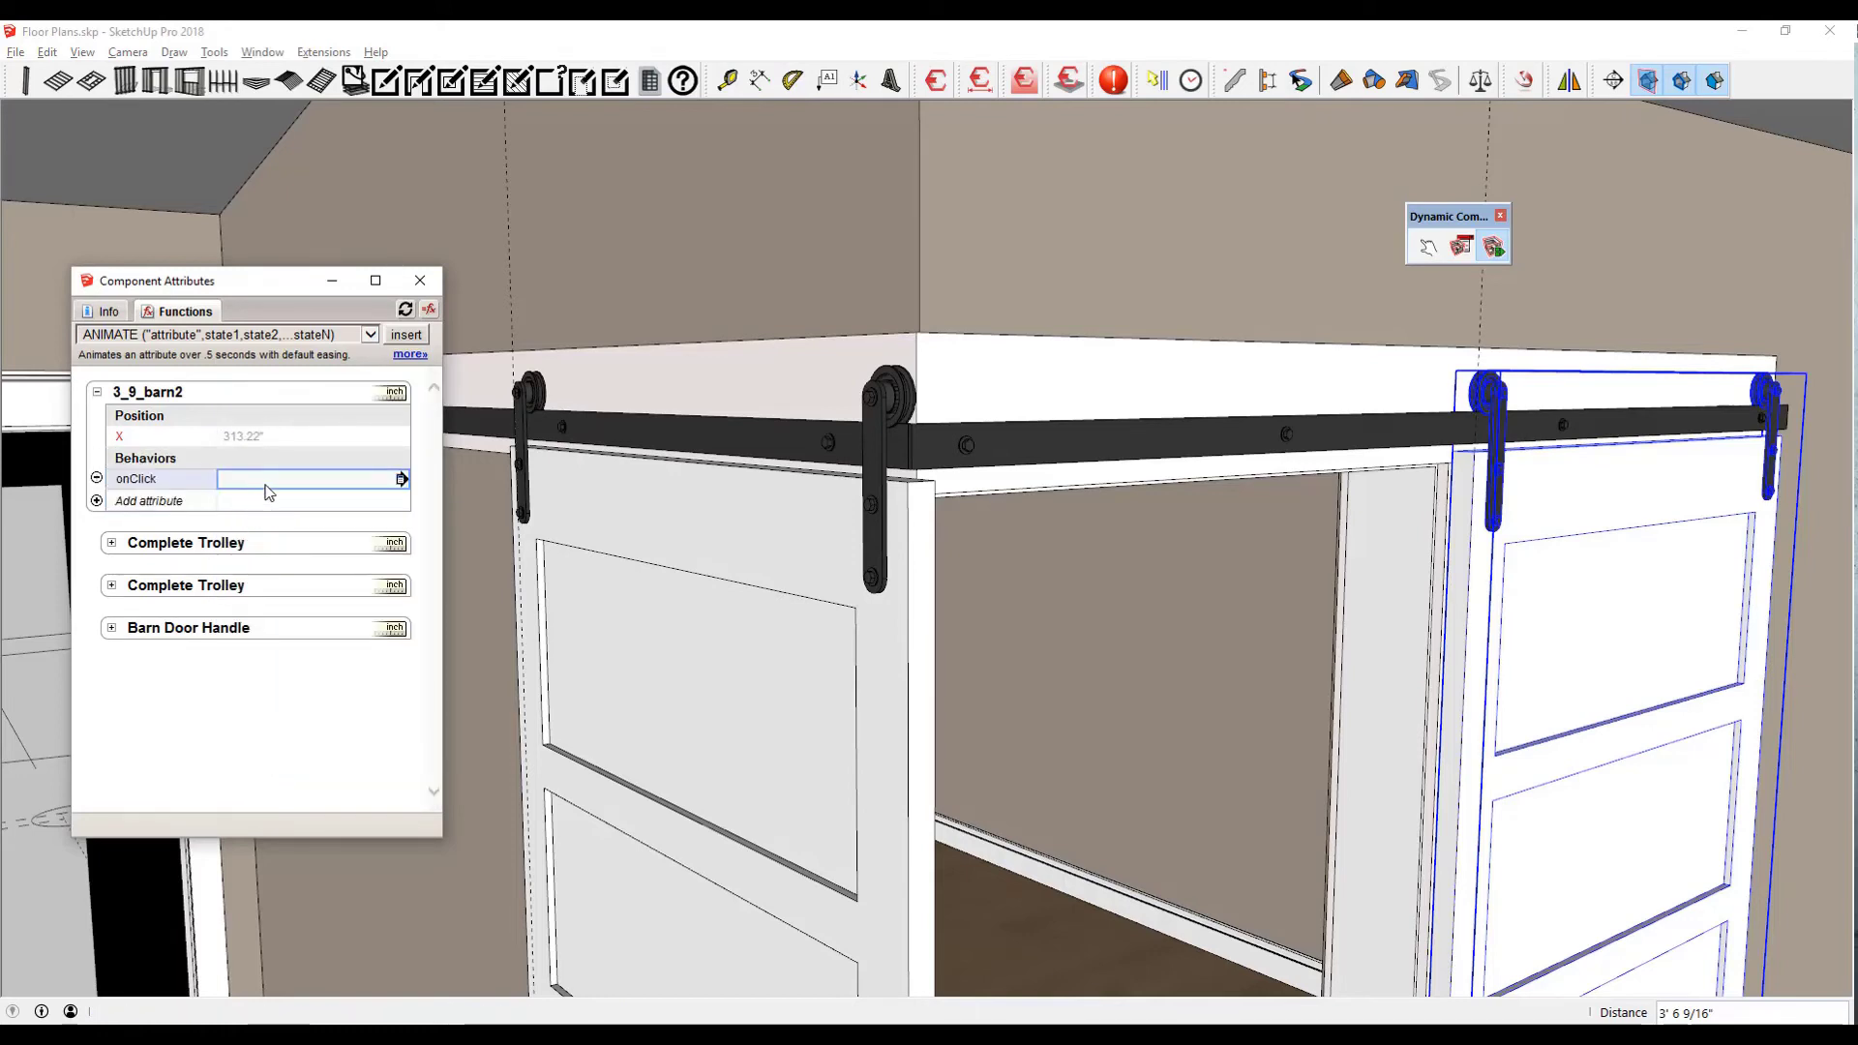
pyautogui.click(269, 492)
pyautogui.click(402, 337)
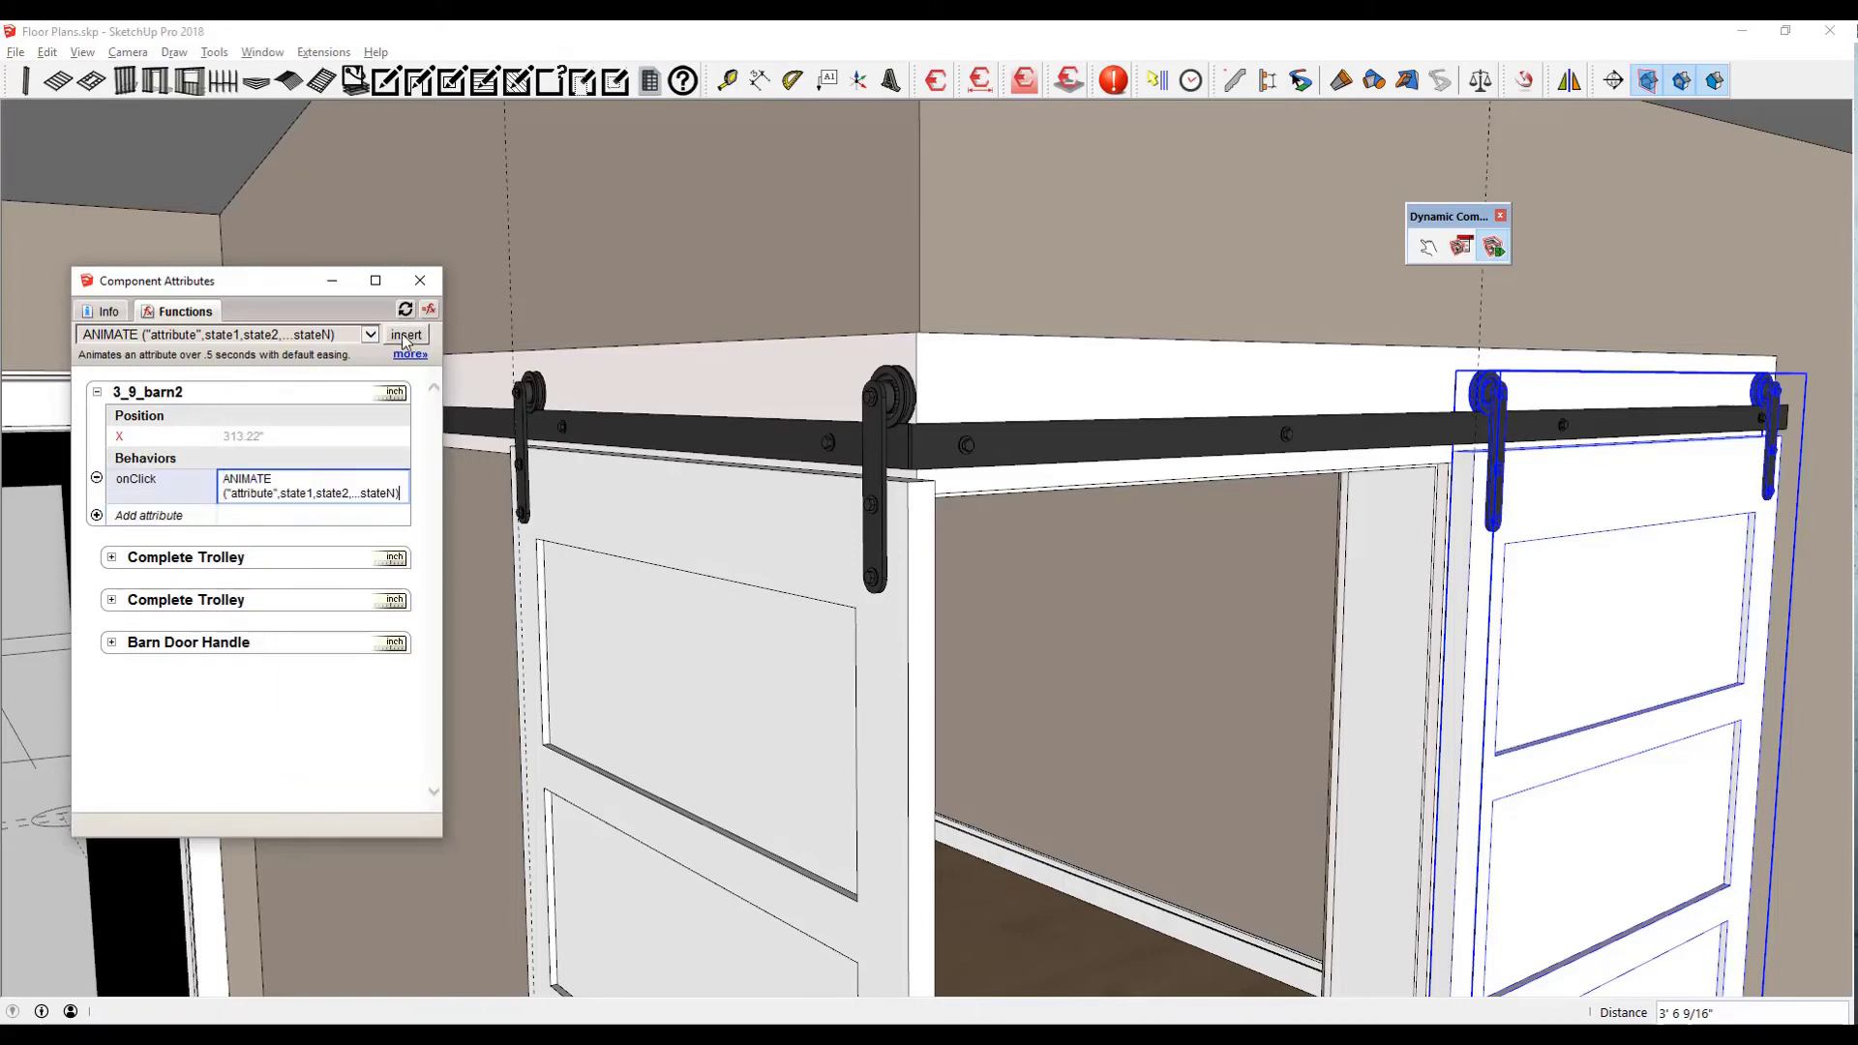
# - Set the side barn door's onClick formula to ANIMATE("X",270.657,313.22)
pyautogui.doubleClick(254, 494)
pyautogui.write('X')
pyautogui.moveTo(246, 495); pyautogui.dragTo(355, 489)
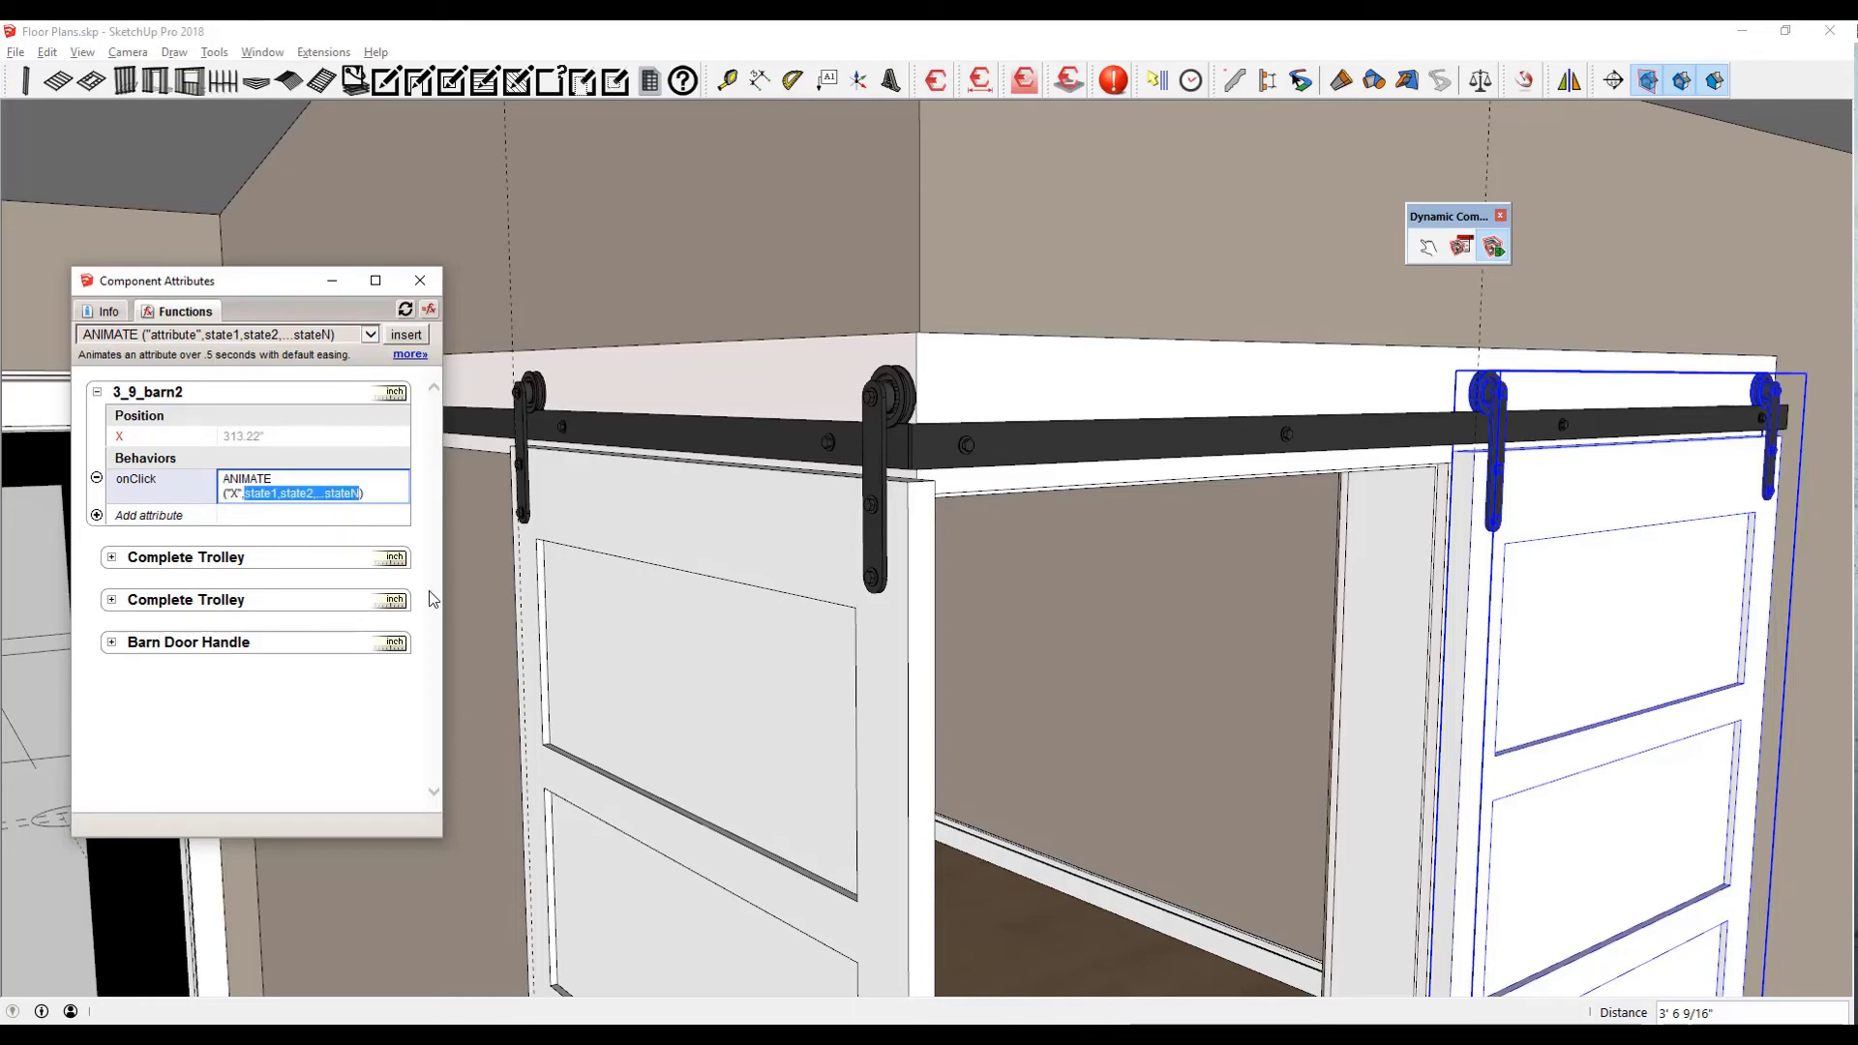
pyautogui.write('270.657,313.22')
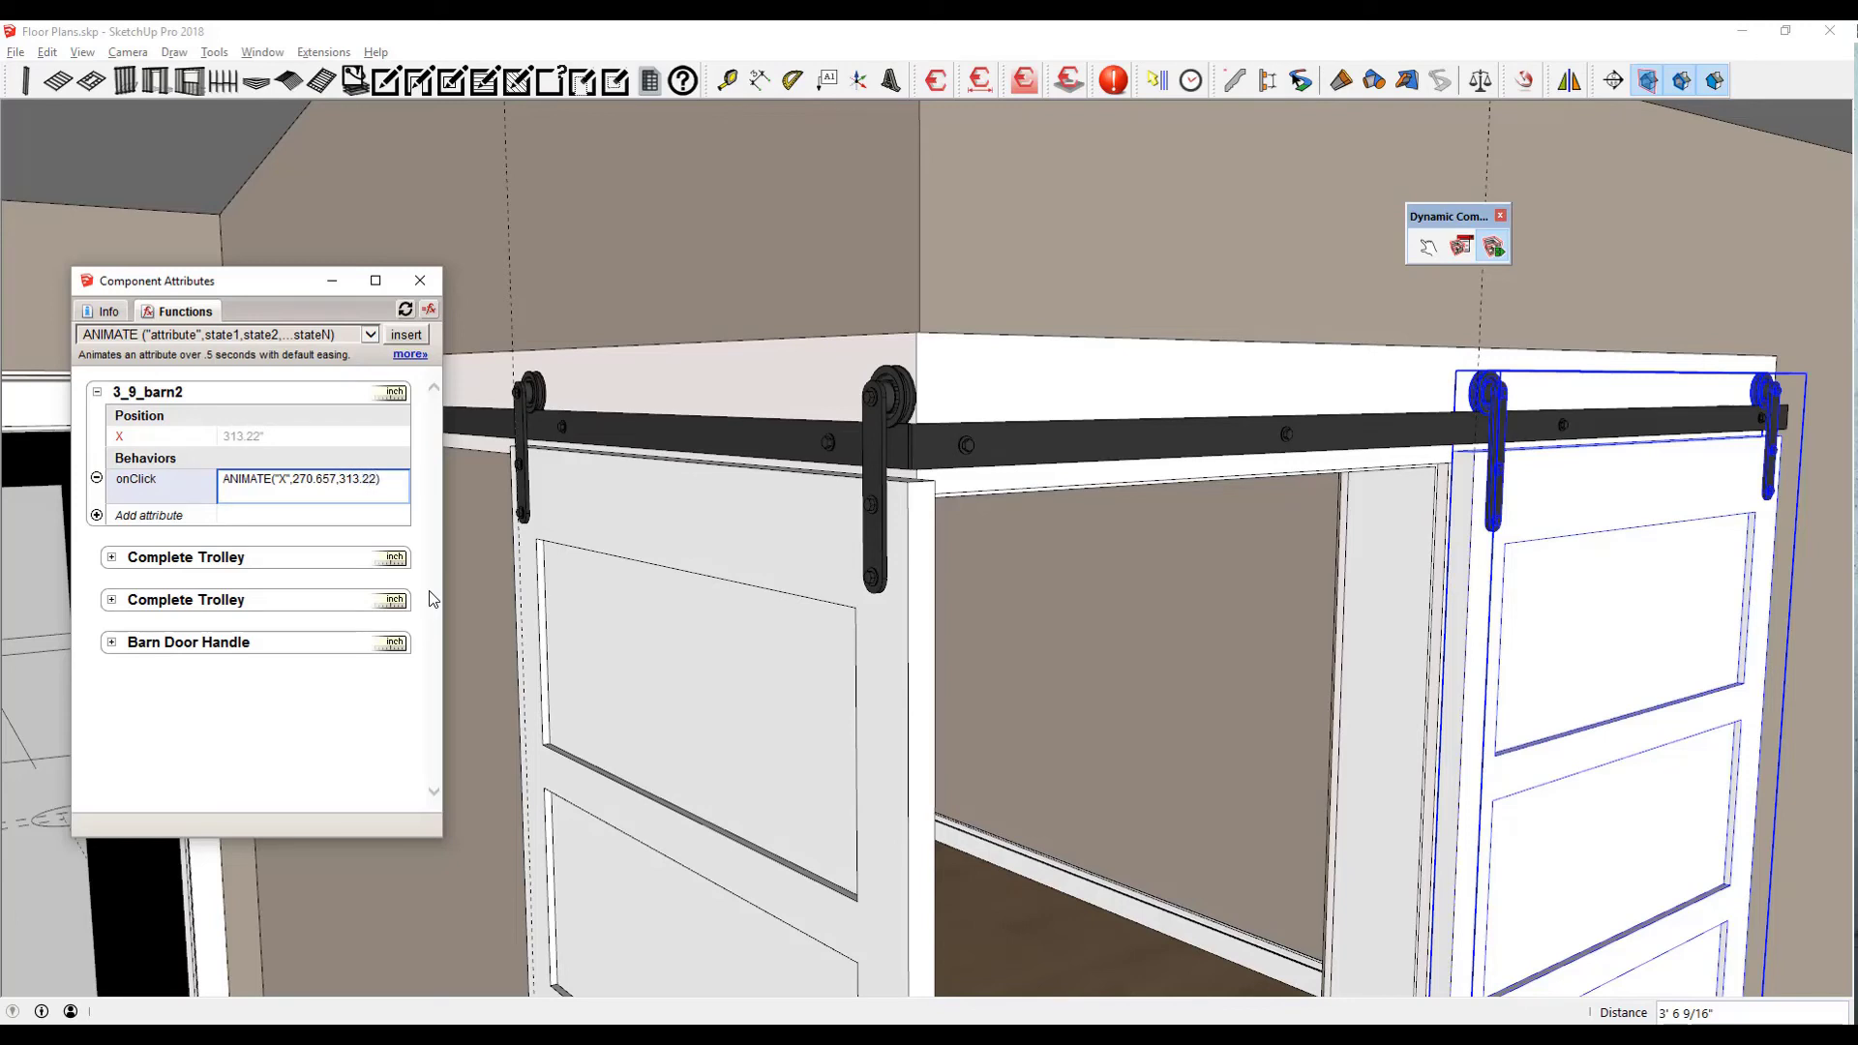
pyautogui.press('Return')
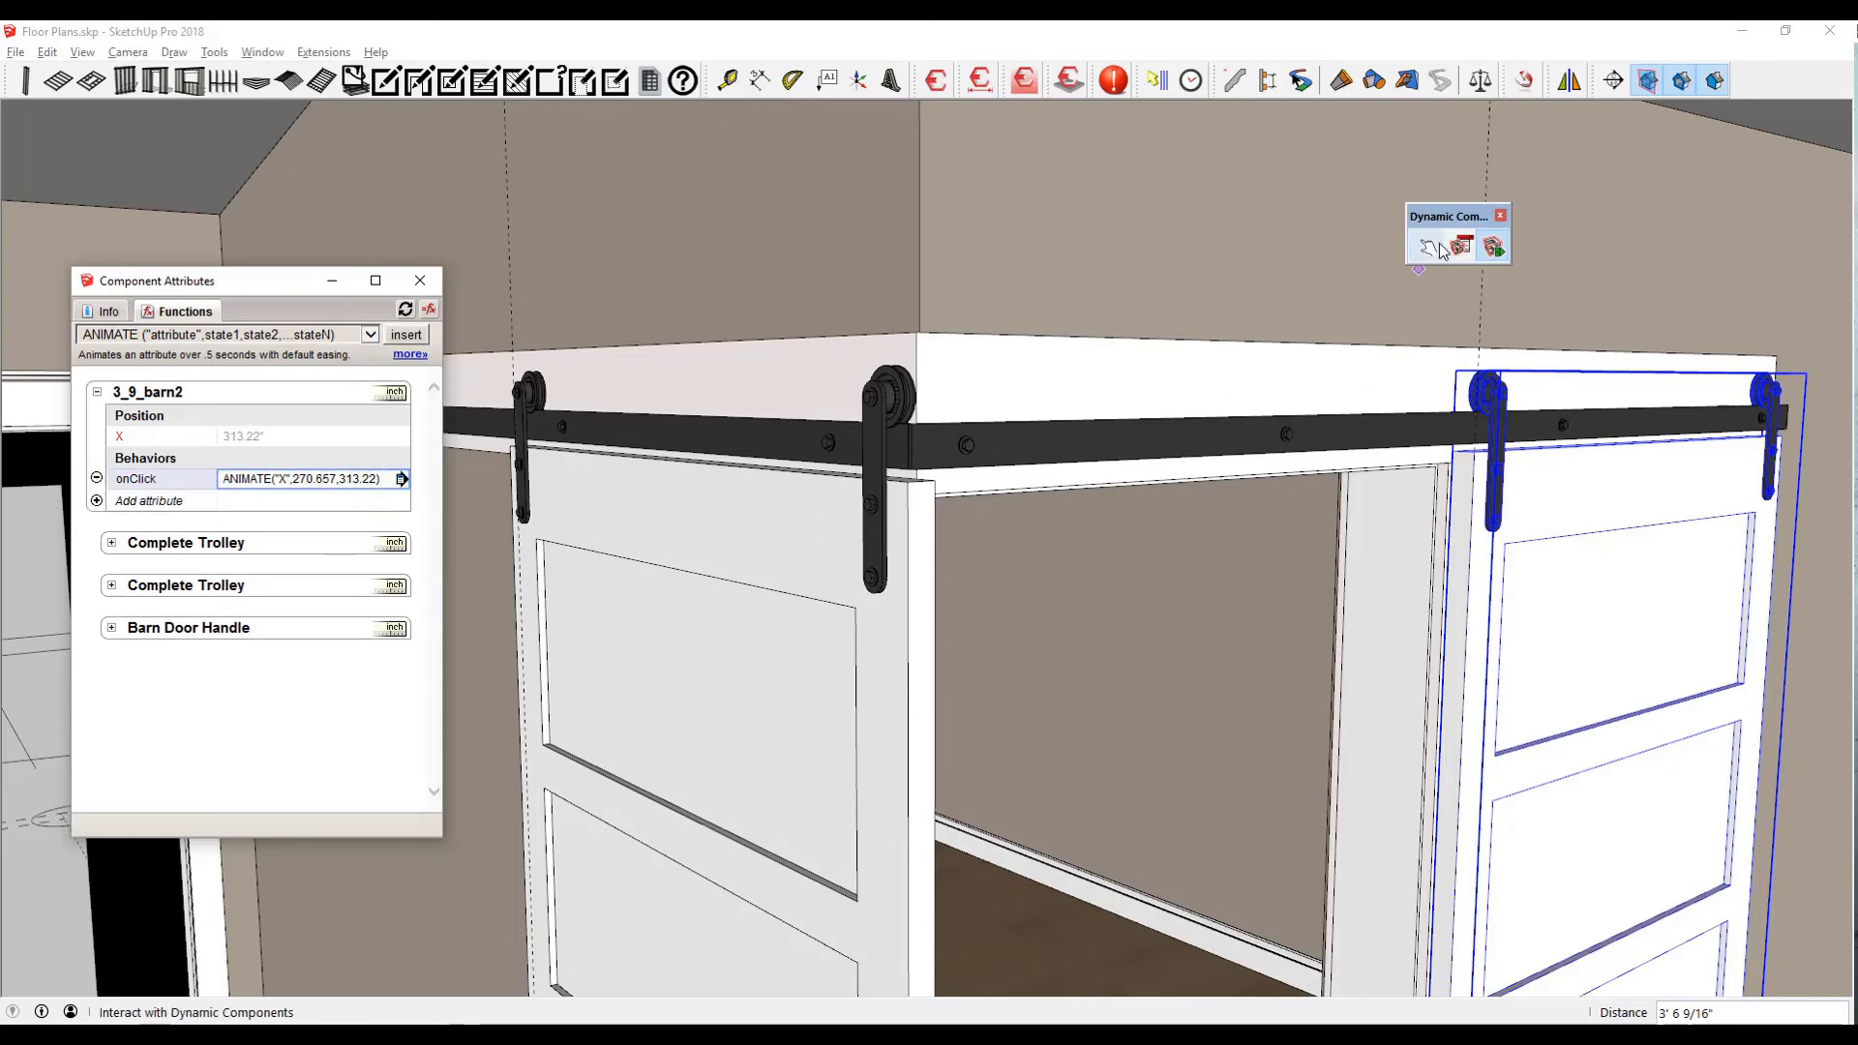
# - Slide the side barn door closed with the Interact tool to test its animation
pyautogui.click(1432, 249)
pyautogui.click(1537, 682)
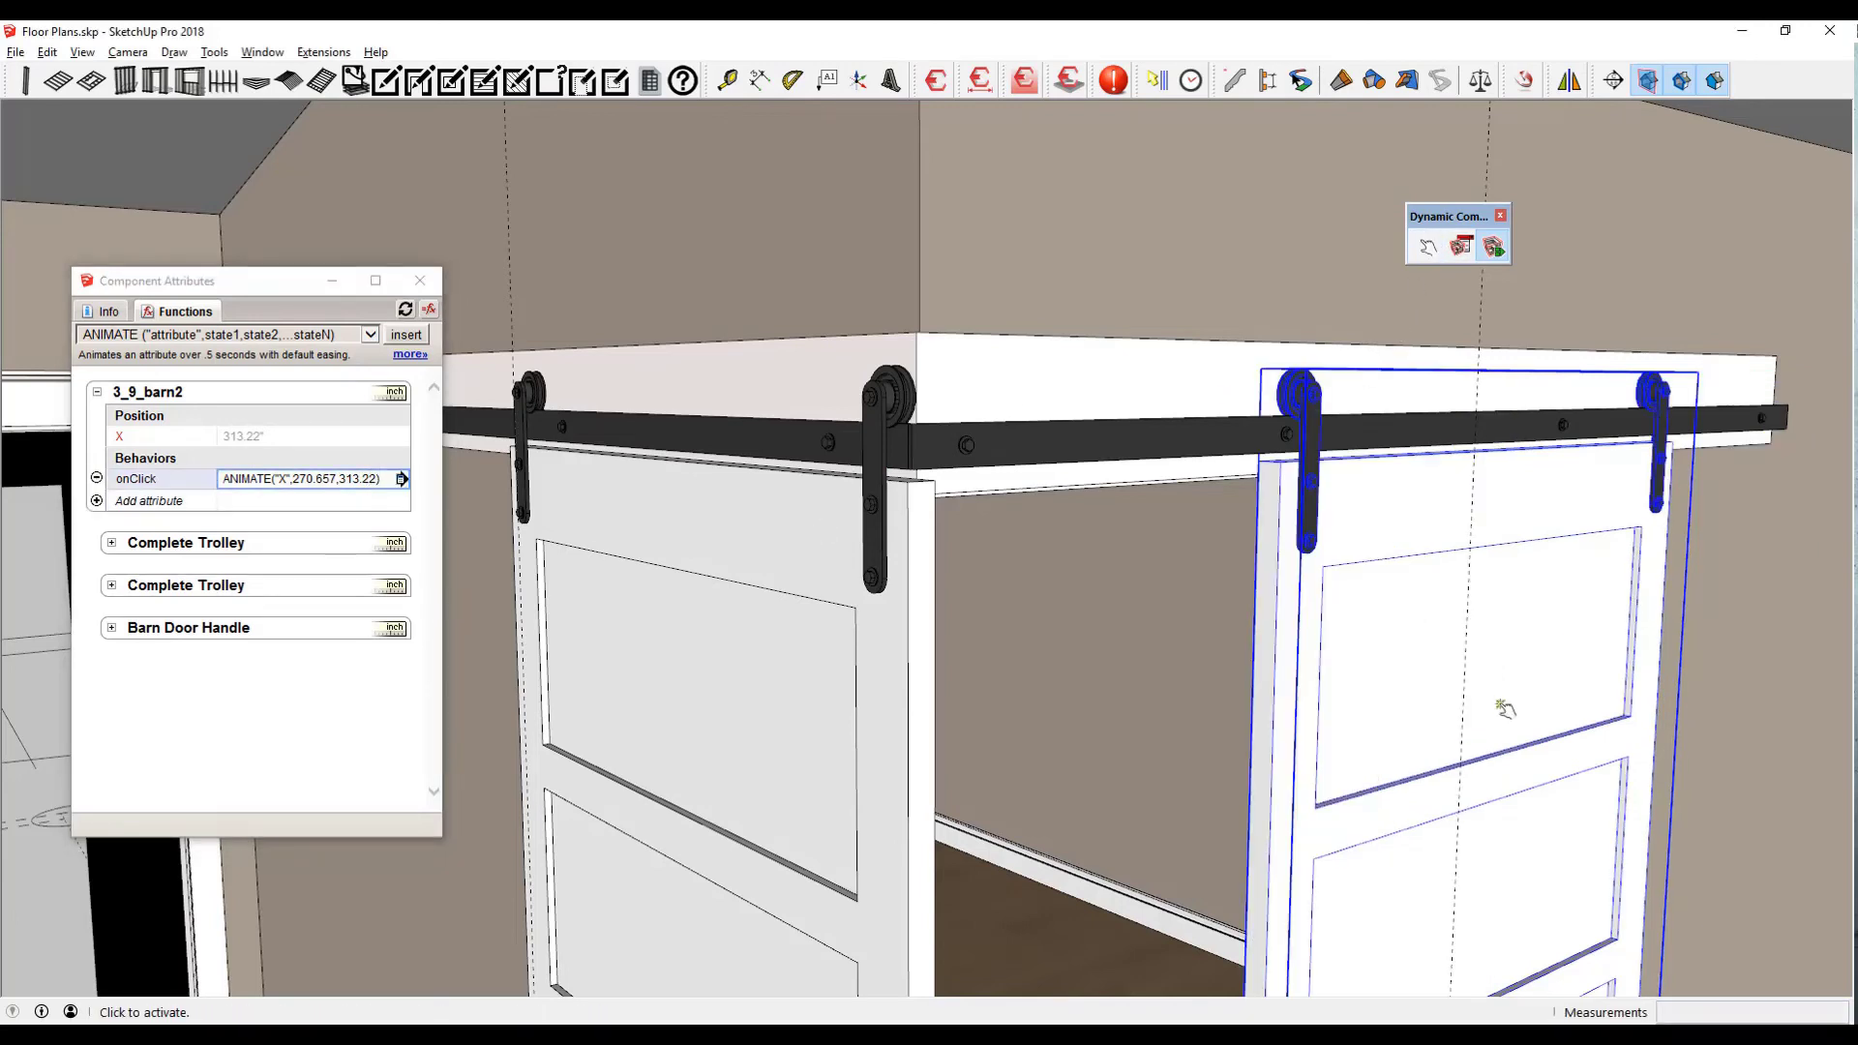
pyautogui.scroll(-5, 1479, 714)
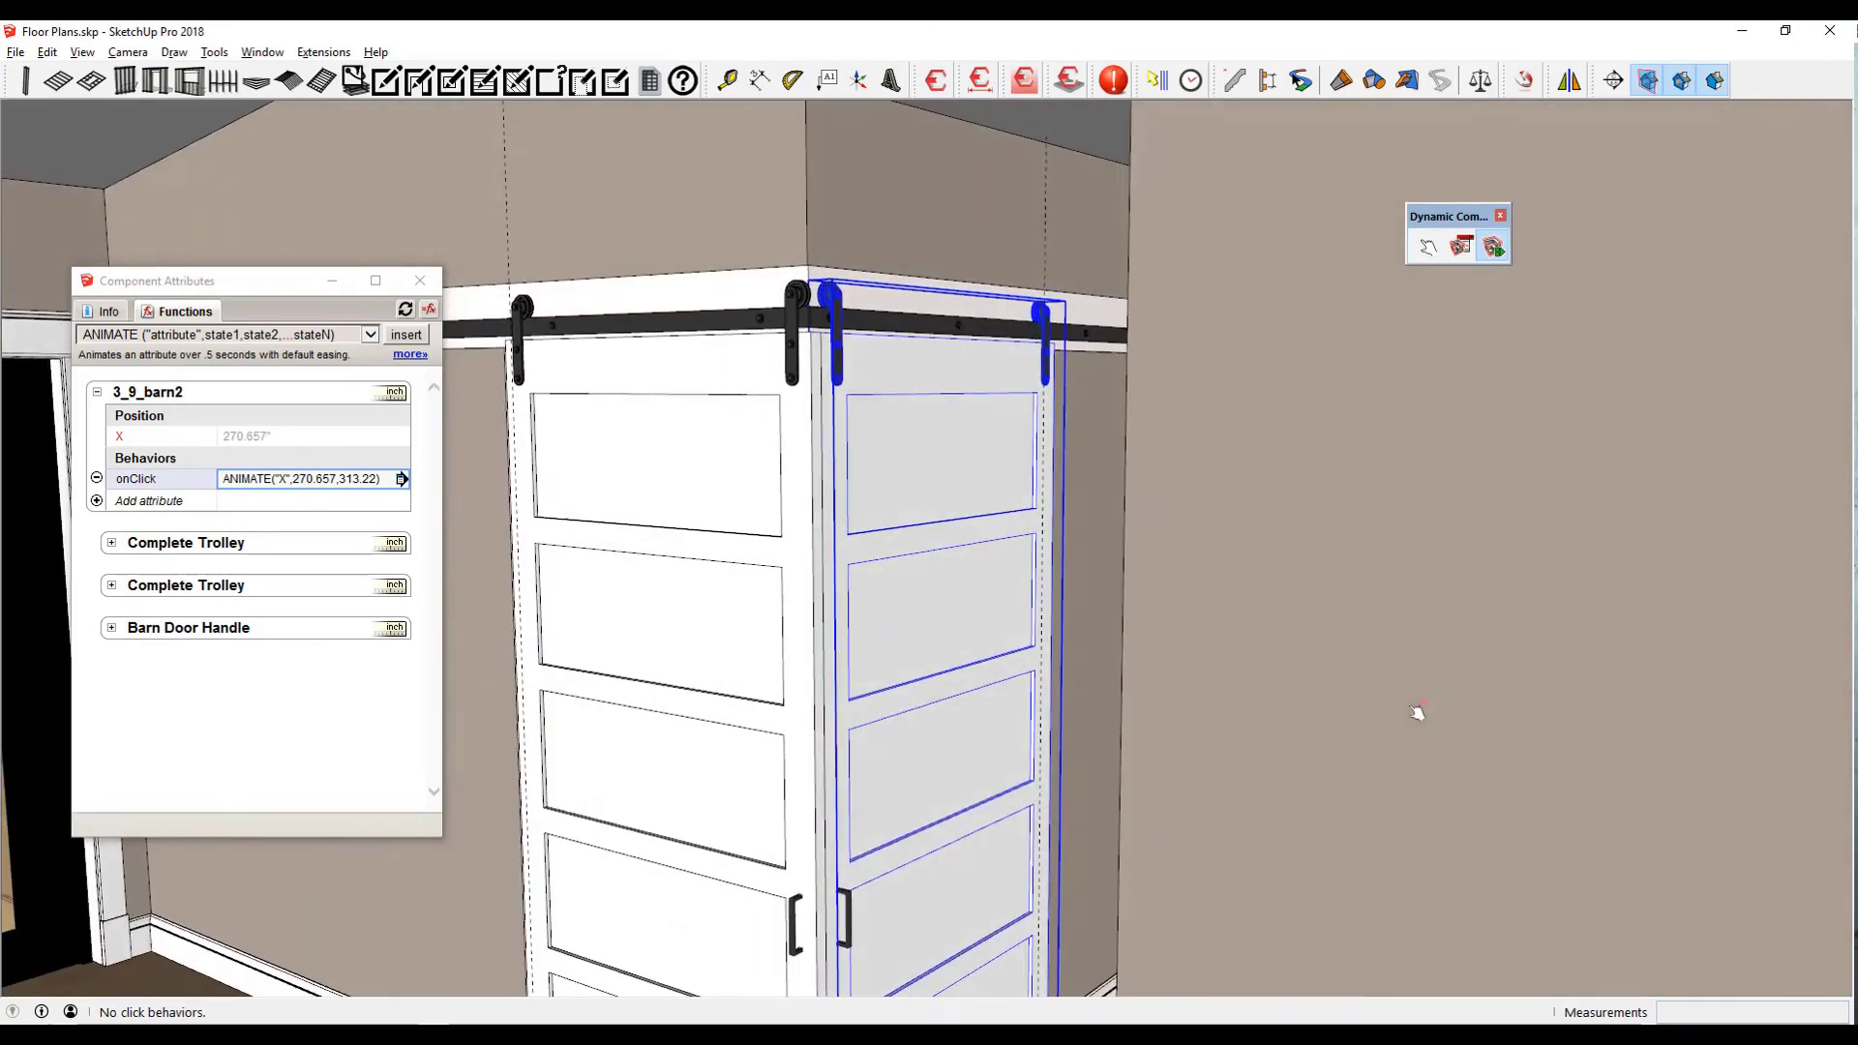
# - Deselect the side barn door and slide both barn doors open with the Interact tool
pyautogui.moveTo(1415, 713); pyautogui.dragTo(1393, 714, button='middle')
pyautogui.press('space')
pyautogui.click(1112, 727)
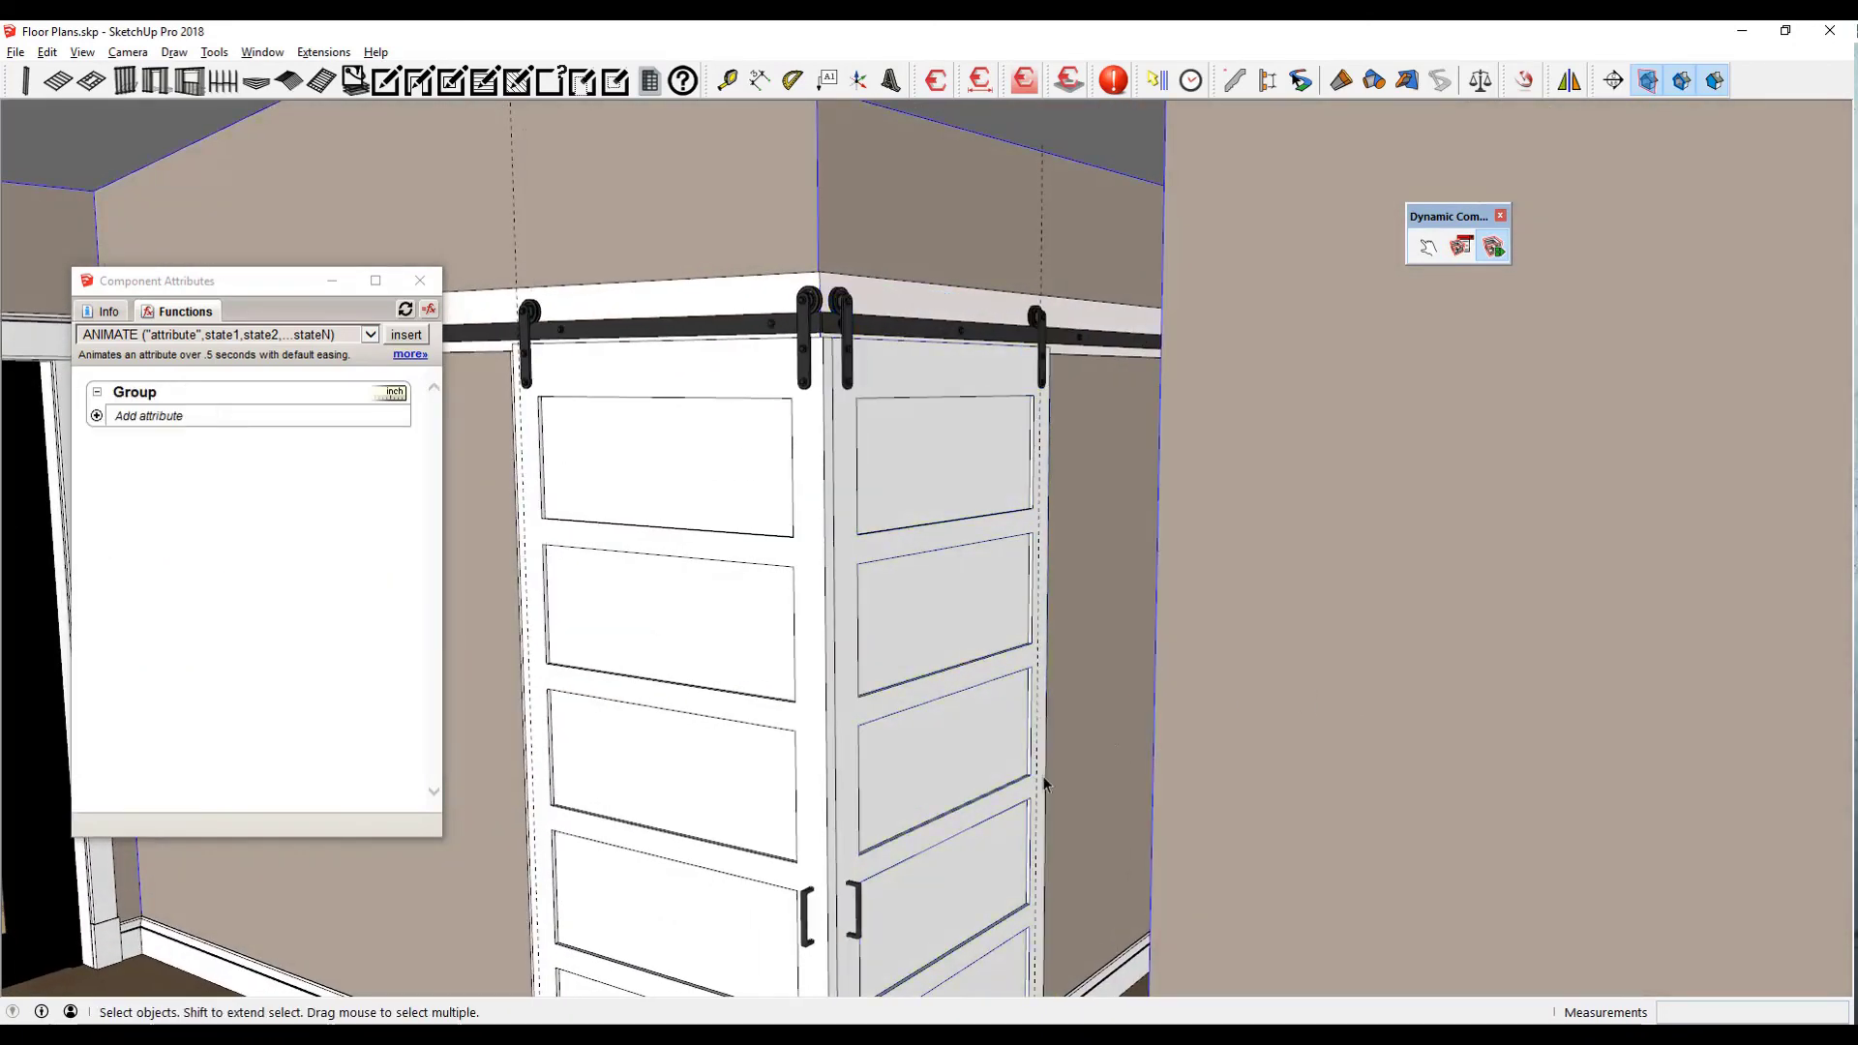
pyautogui.moveTo(977, 926); pyautogui.dragTo(1309, 924, button='middle')
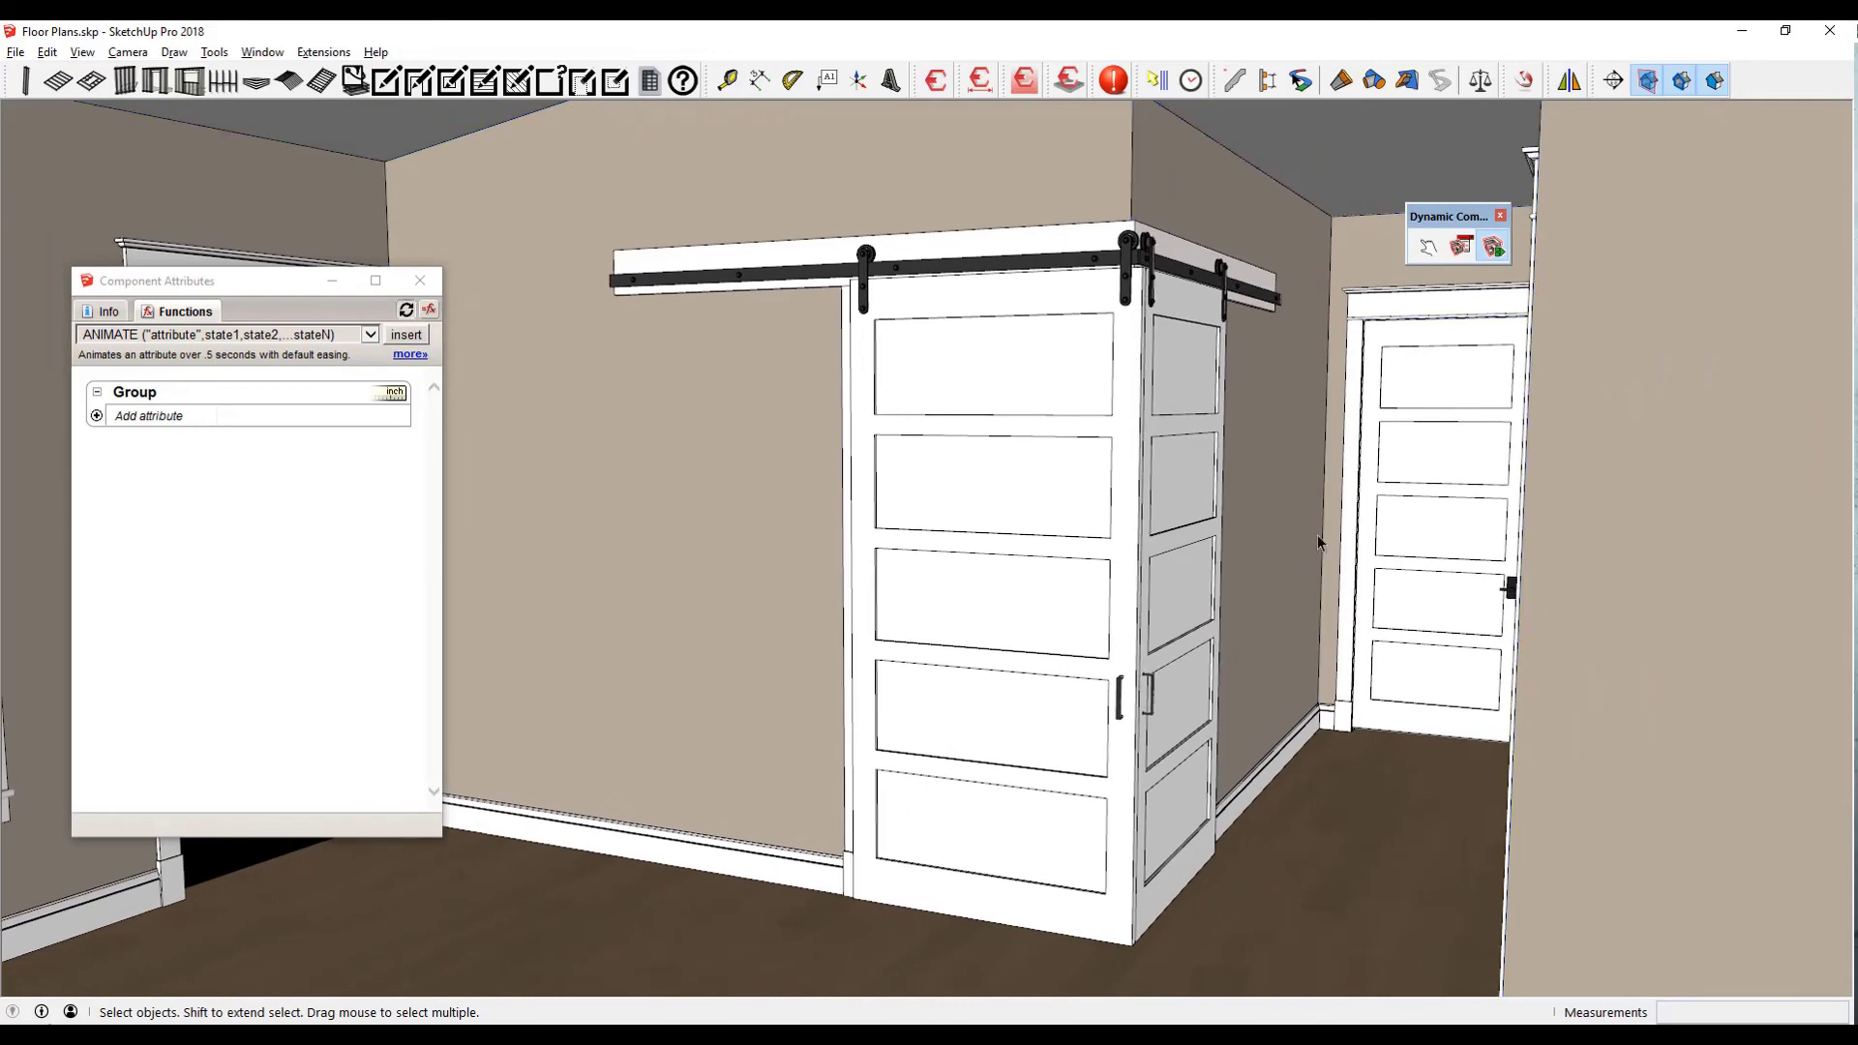
pyautogui.click(1427, 248)
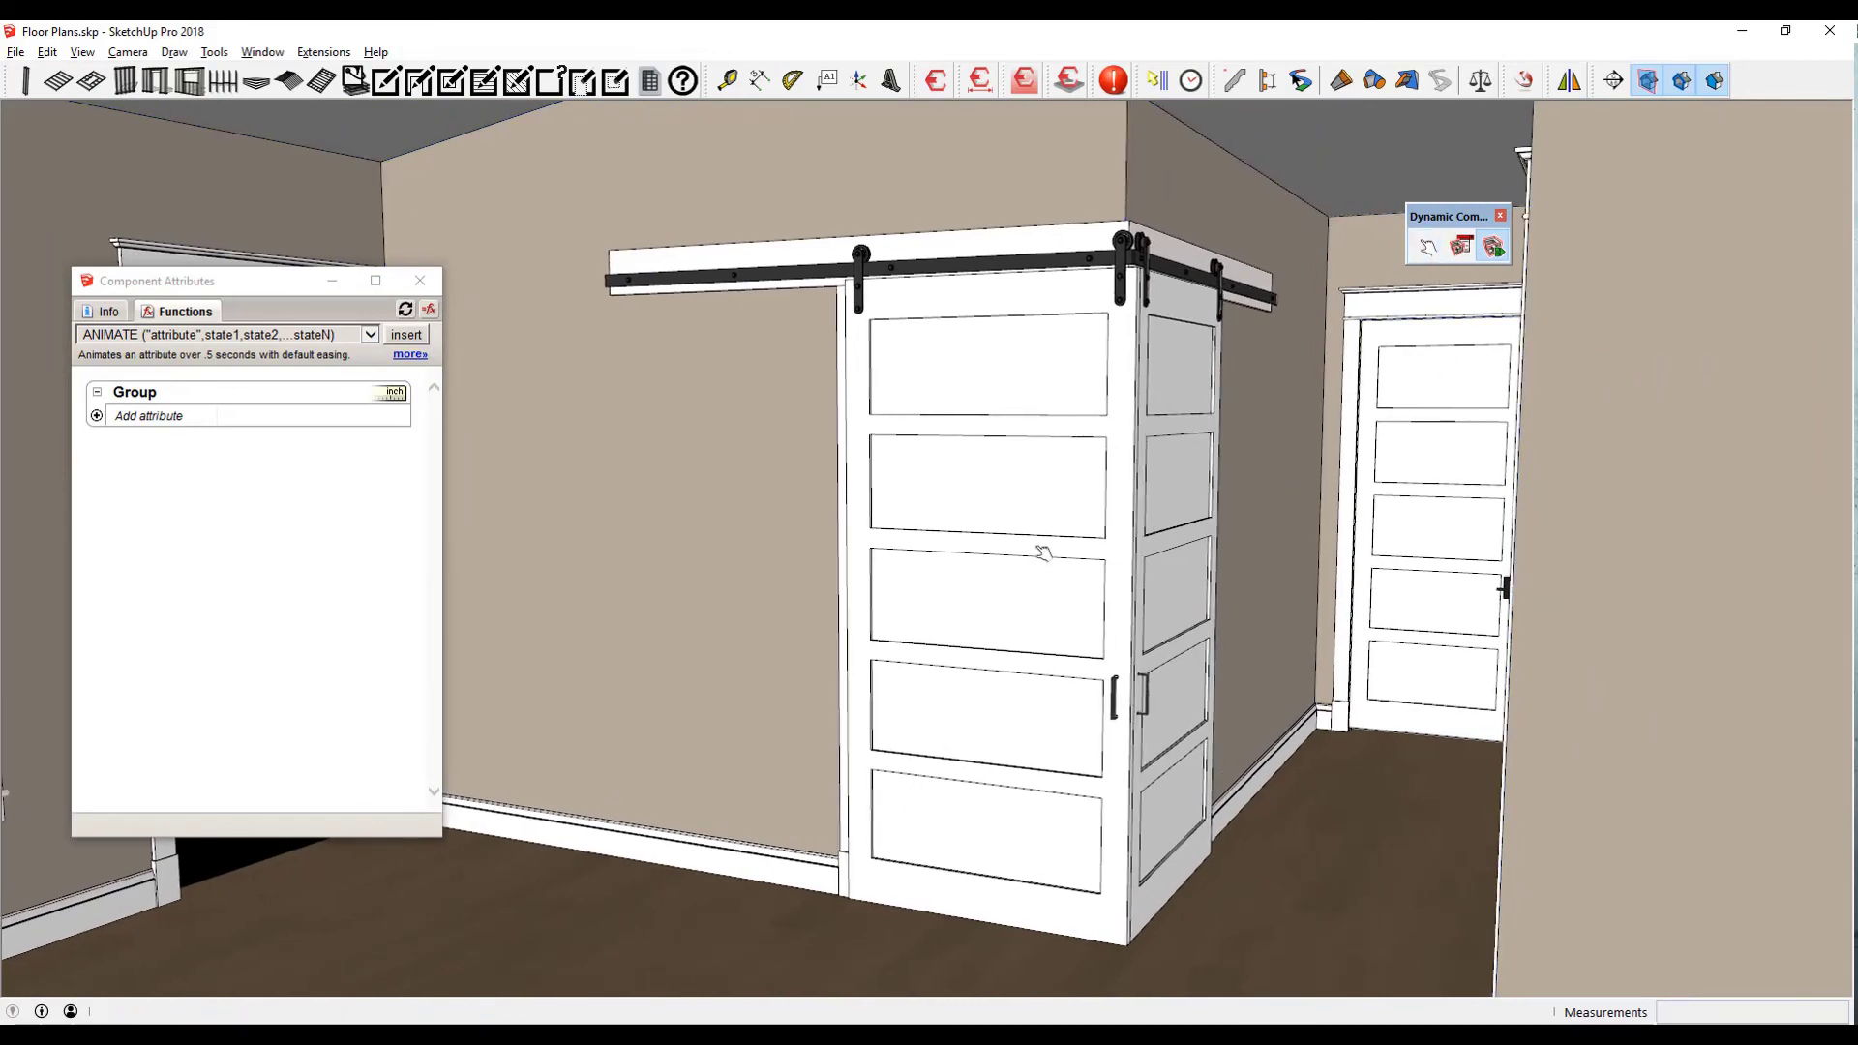
pyautogui.click(1043, 553)
pyautogui.click(1158, 566)
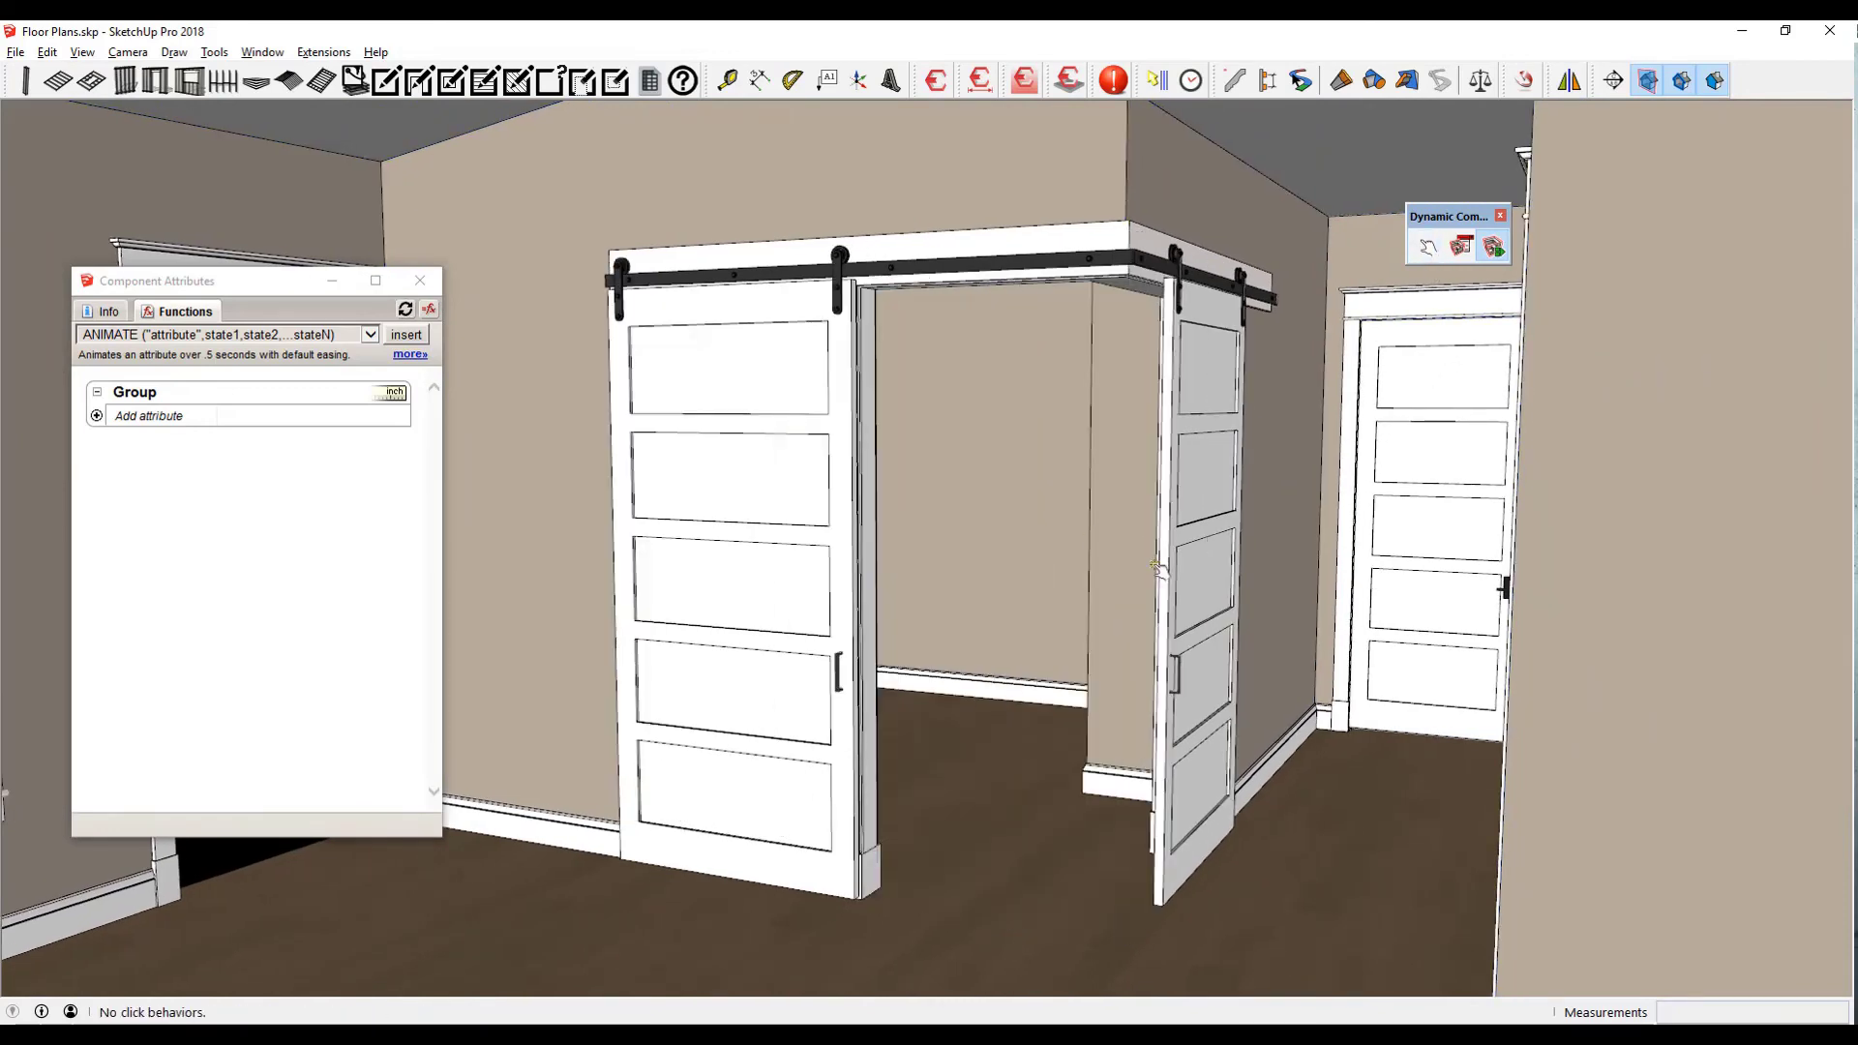
pyautogui.click(1156, 571)
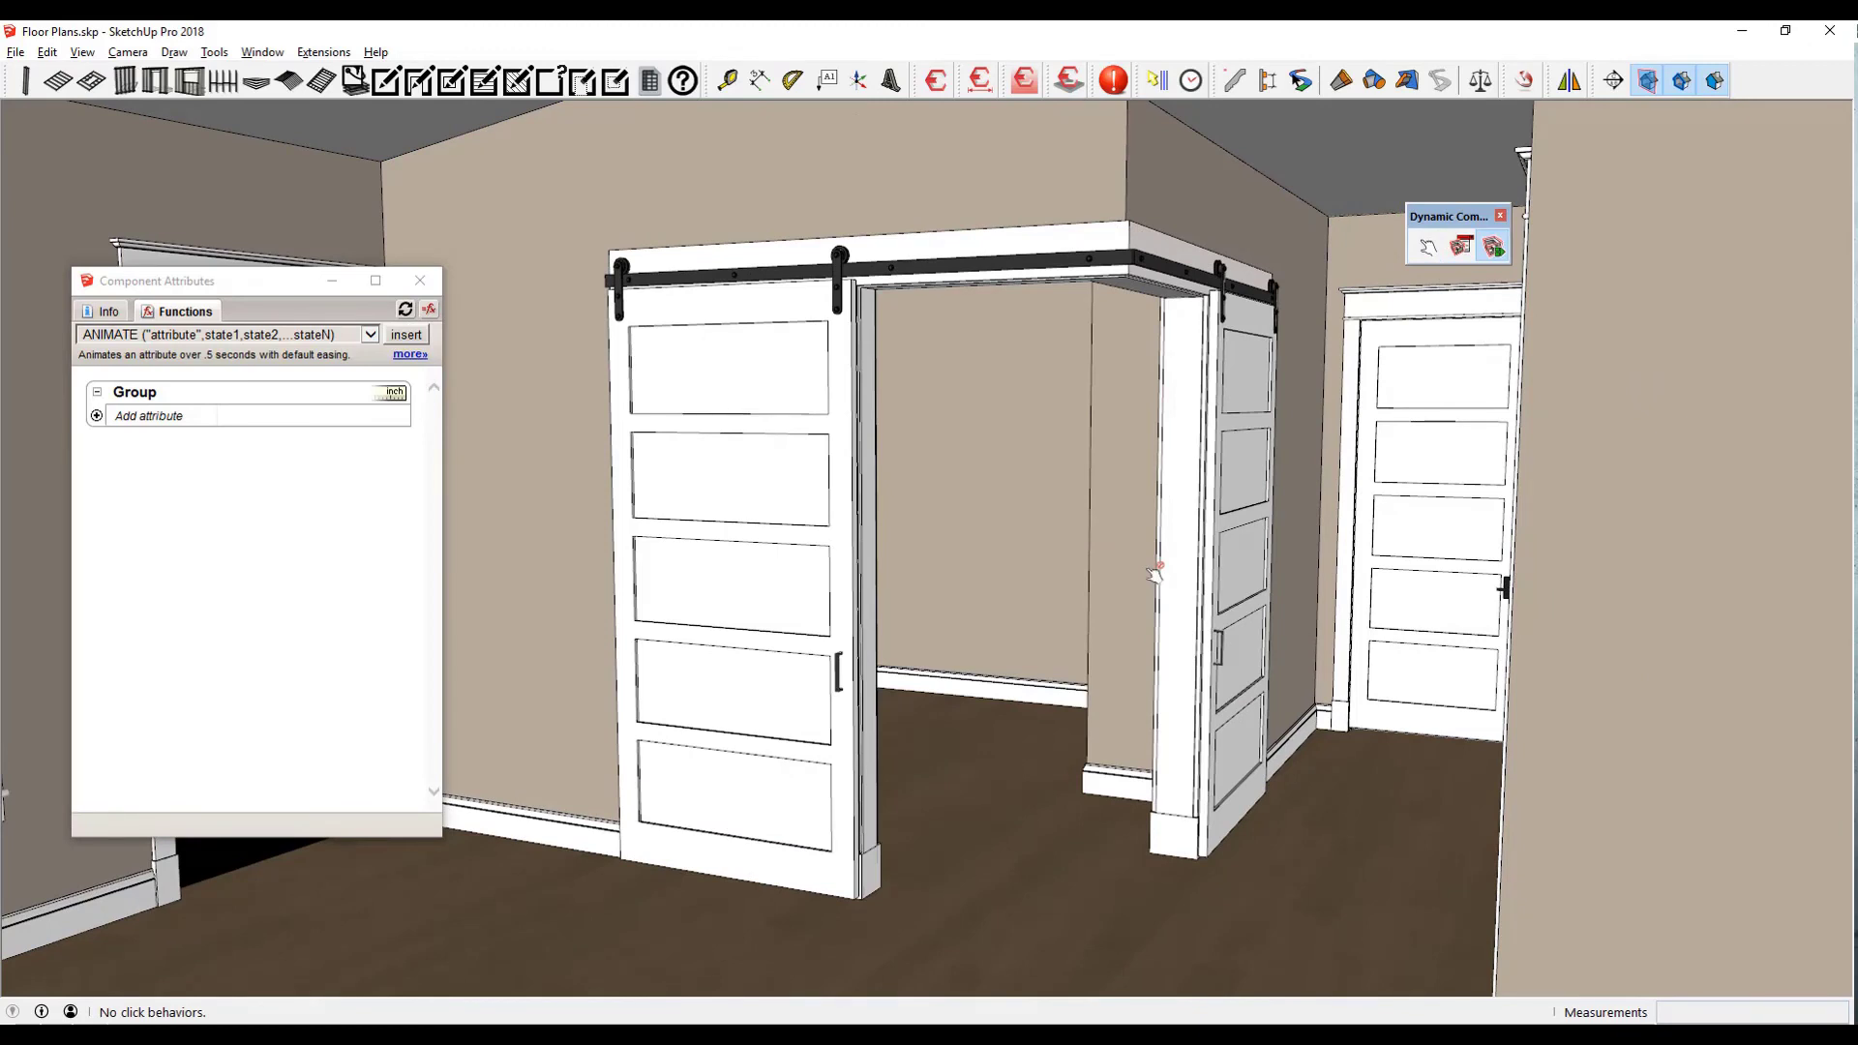